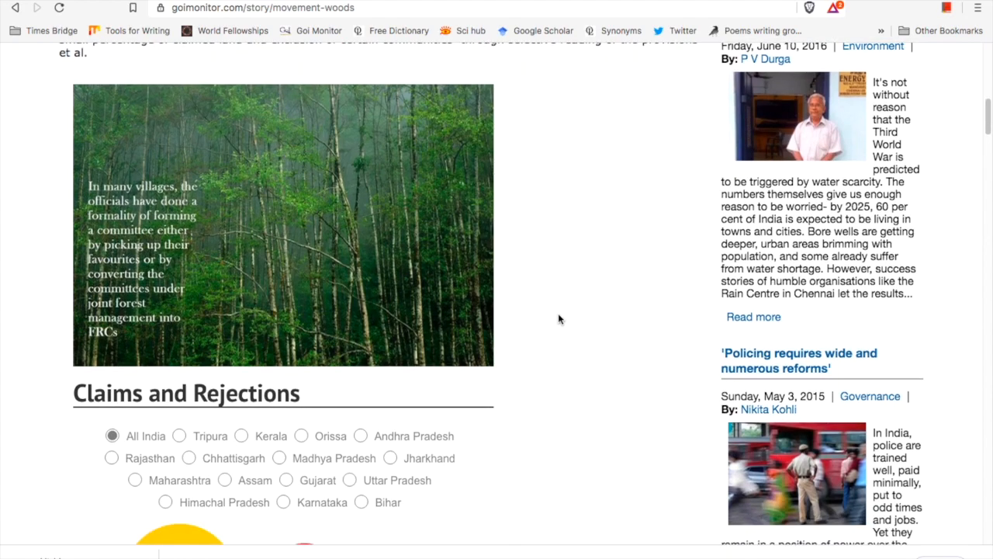
Examine the Claims and Rejections chart for All India, Madhya Pradesh, Karnataka, Bihar and Jharkhand
{"action": "scroll", "coordinate": [557, 318], "scroll_direction": "down", "scroll_amount": 3}
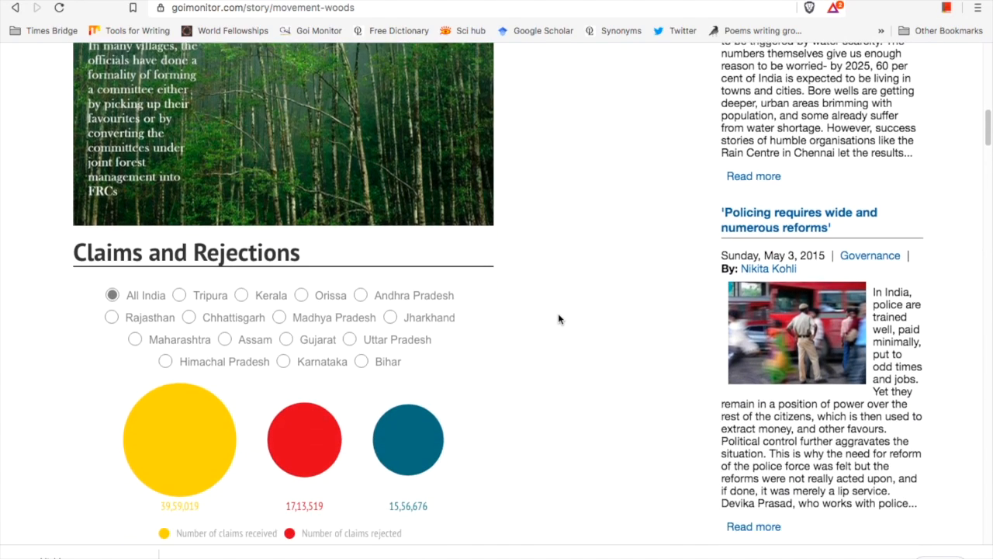
{"action": "scroll", "coordinate": [558, 314], "scroll_direction": "down", "scroll_amount": 1}
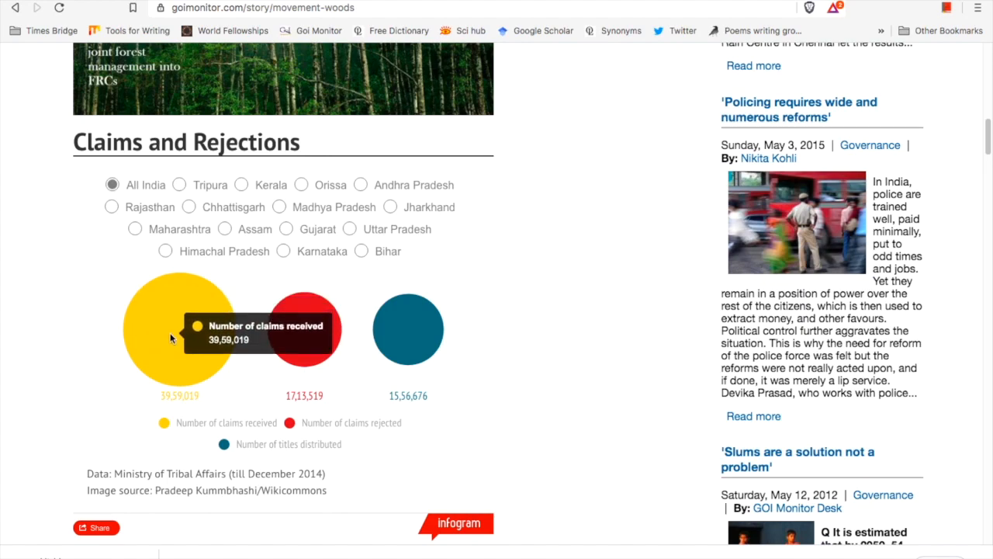
{"action": "mouse_move", "coordinate": [280, 341]}
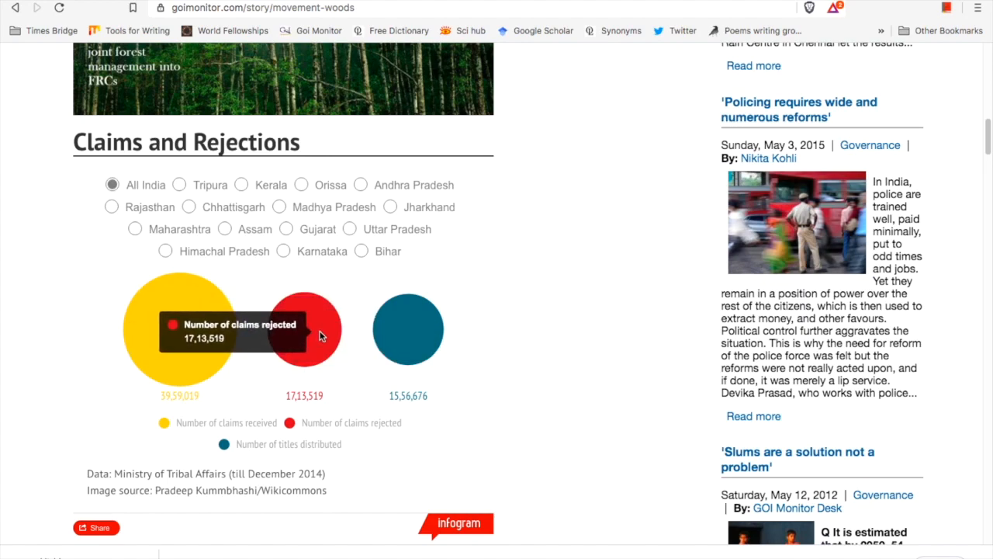
{"action": "mouse_move", "coordinate": [416, 329]}
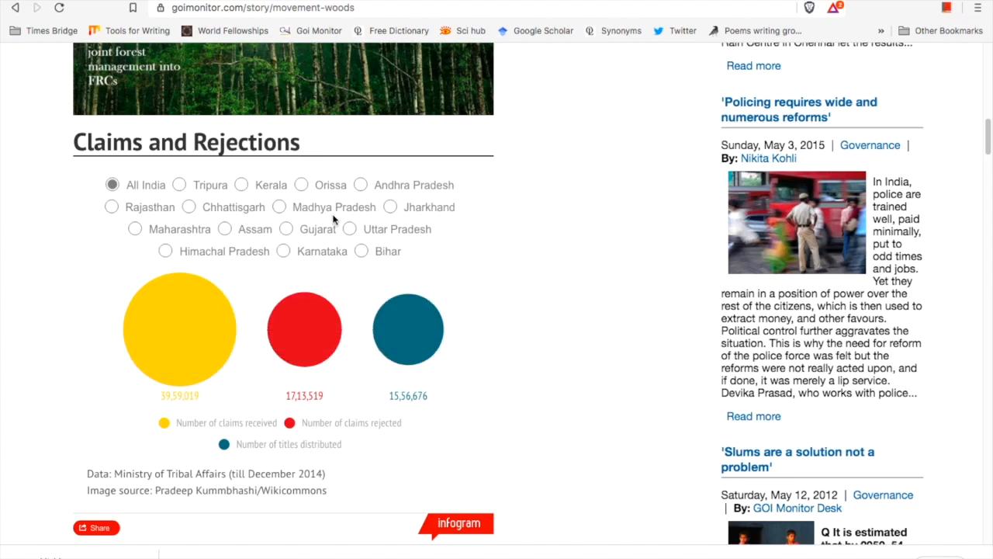
{"action": "left_click", "coordinate": [278, 209]}
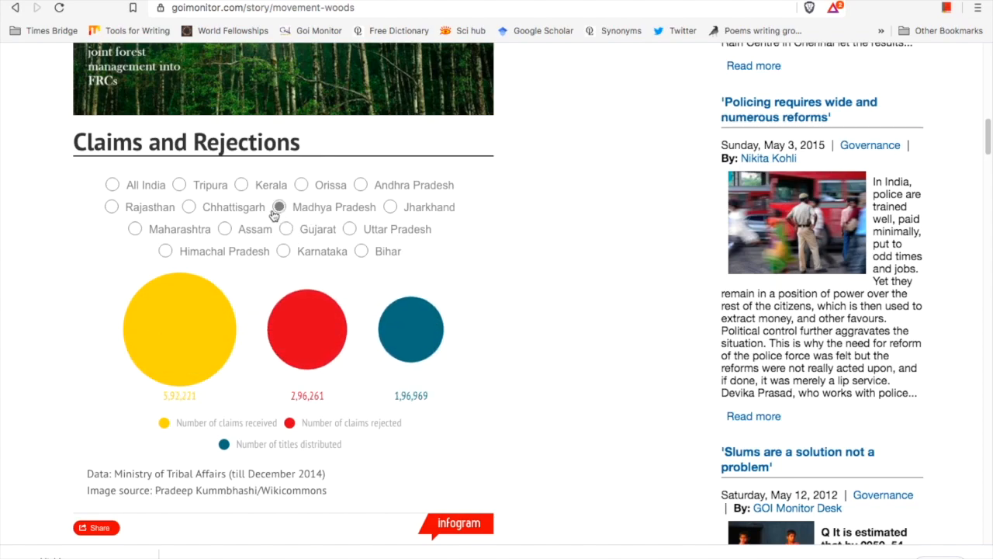
{"action": "left_click", "coordinate": [284, 251]}
{"action": "left_click", "coordinate": [362, 253]}
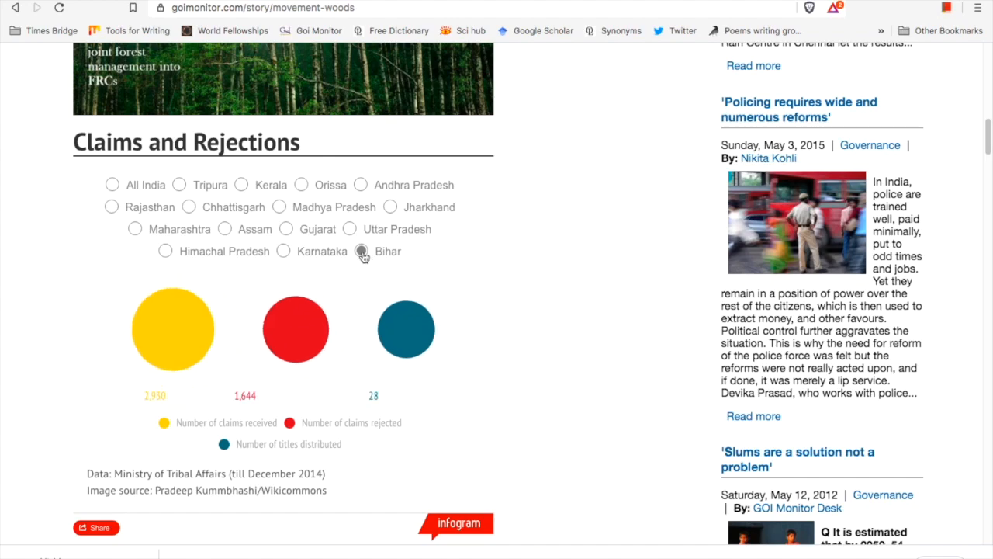
{"action": "left_click", "coordinate": [390, 207]}
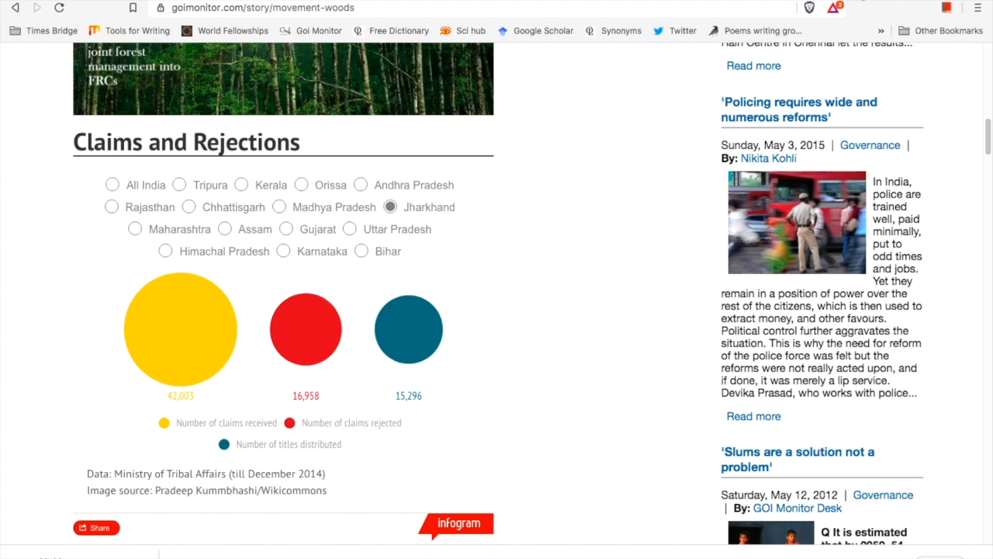
Switch to the article on women in the Indian Railways workforce and examine its Safety of women with railways chart
{"action": "left_click", "coordinate": [853, 1]}
{"action": "scroll", "coordinate": [509, 308], "scroll_direction": "down", "scroll_amount": 1}
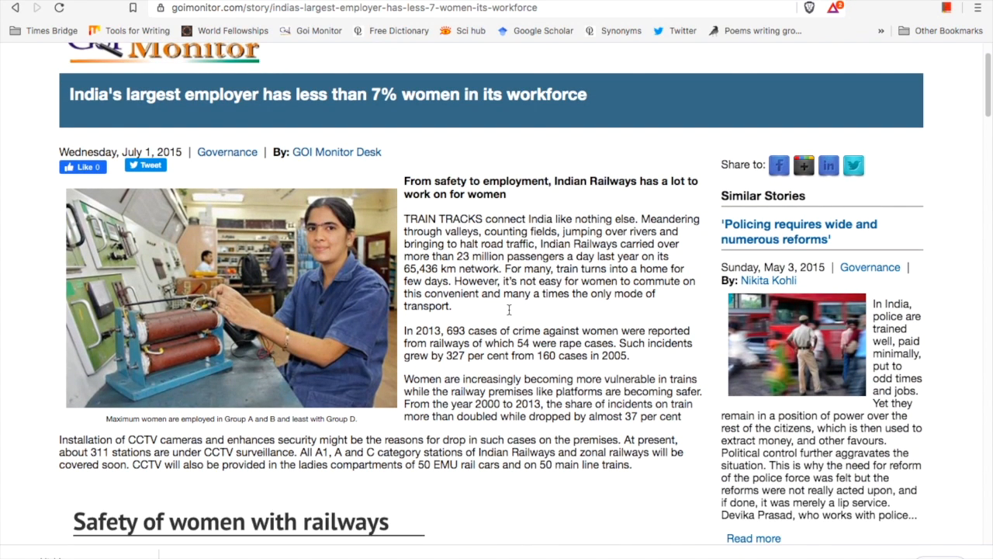
{"action": "scroll", "coordinate": [509, 309], "scroll_direction": "down", "scroll_amount": 5}
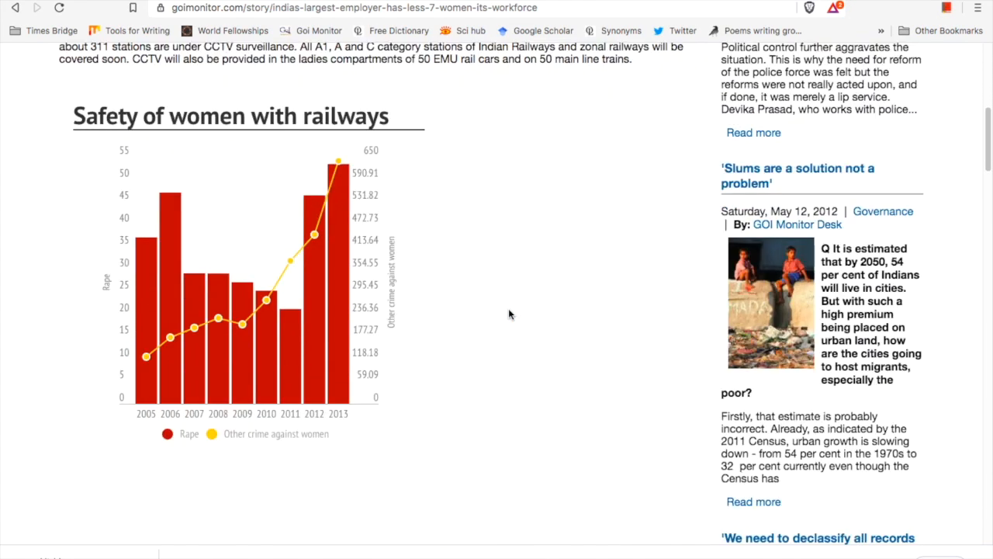
{"action": "scroll", "coordinate": [510, 313], "scroll_direction": "down", "scroll_amount": 1}
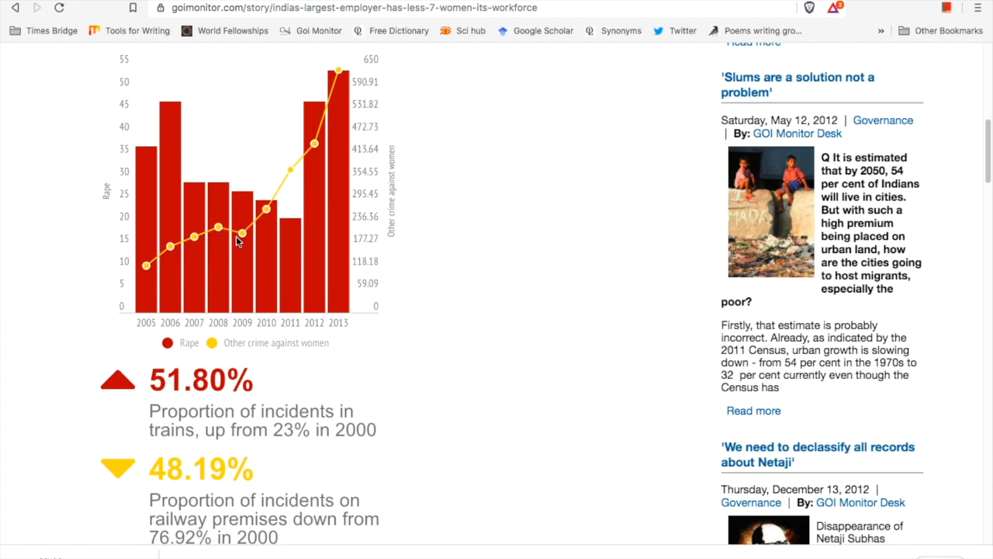
{"action": "scroll", "coordinate": [453, 338], "scroll_direction": "down", "scroll_amount": 1}
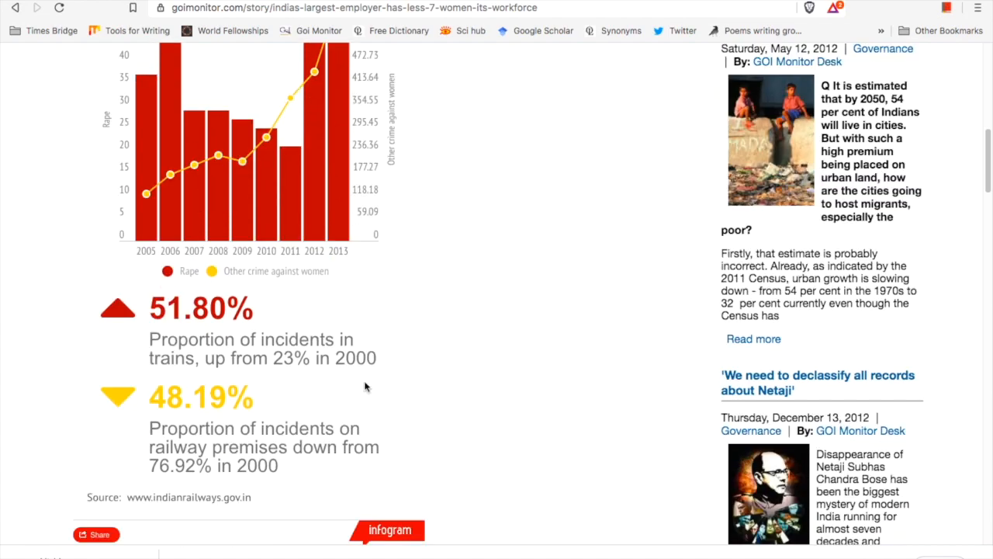
Examine the Women in Indian Railways pictogram and its share for each employee group
{"action": "scroll", "coordinate": [546, 380], "scroll_direction": "down", "scroll_amount": 7}
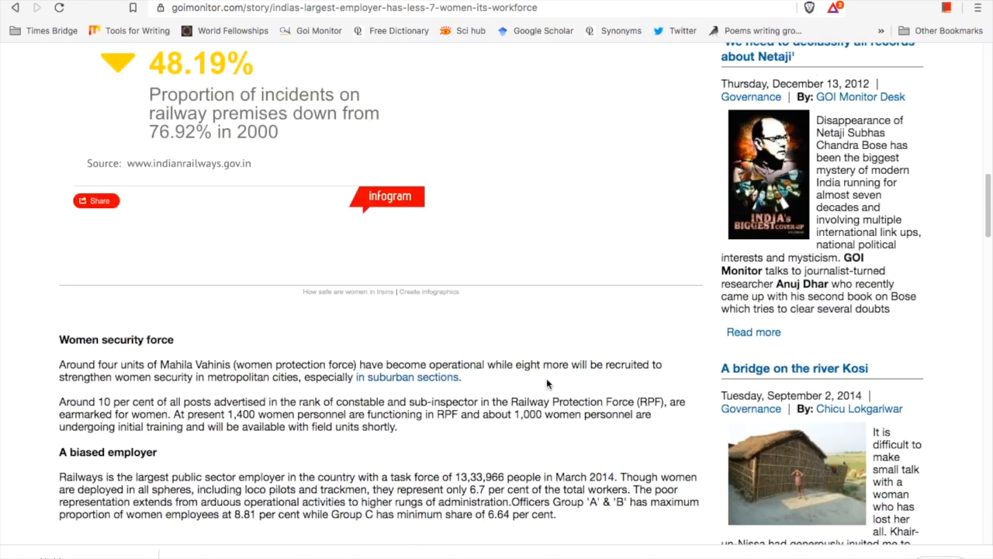
{"action": "scroll", "coordinate": [546, 383], "scroll_direction": "down", "scroll_amount": 4}
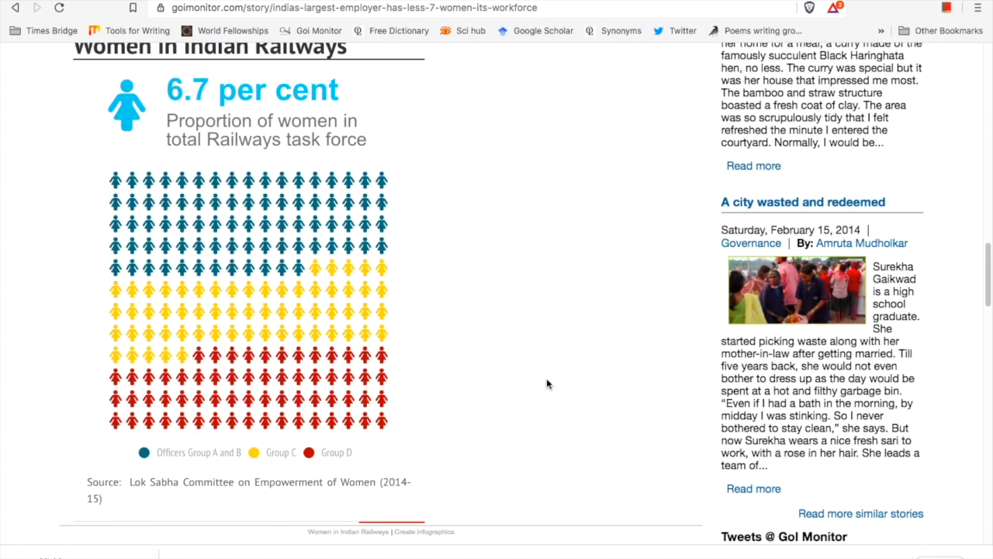
{"action": "mouse_move", "coordinate": [247, 223]}
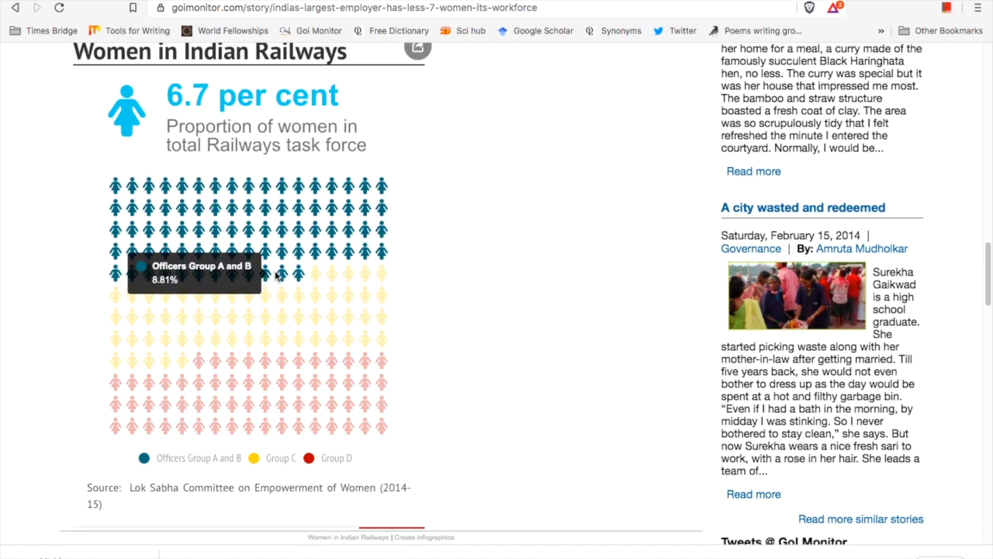
{"action": "mouse_move", "coordinate": [232, 338]}
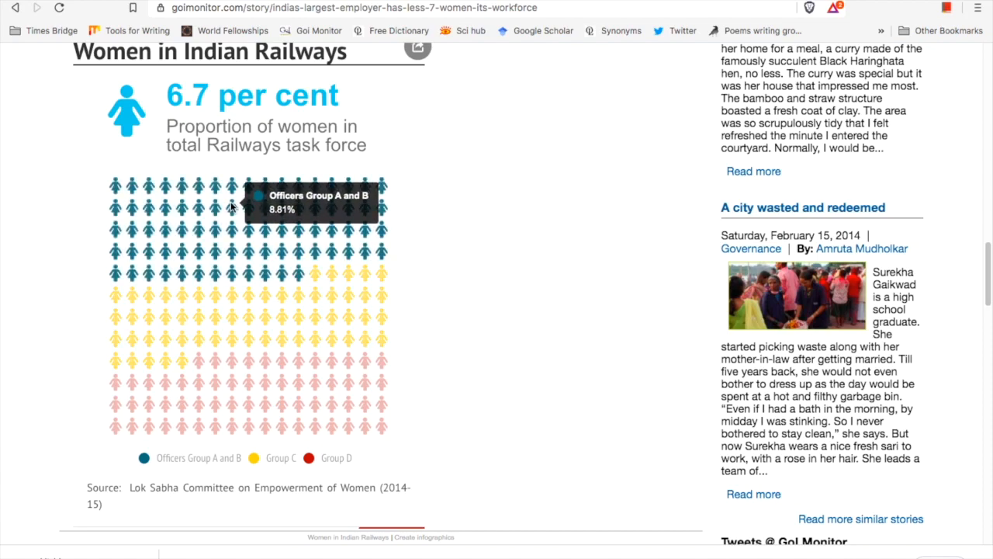
{"action": "scroll", "coordinate": [494, 361], "scroll_direction": "down", "scroll_amount": 1}
Switch to the slide show and advance past the Pivot tables slide to the Google Maps slide
{"action": "key", "text": "super+Tab"}
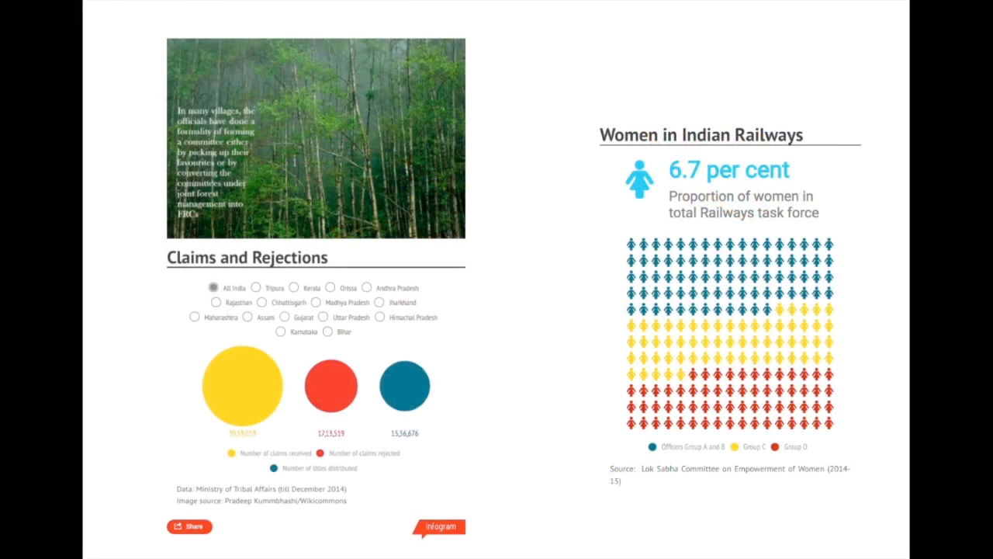
{"action": "key", "text": "Right"}
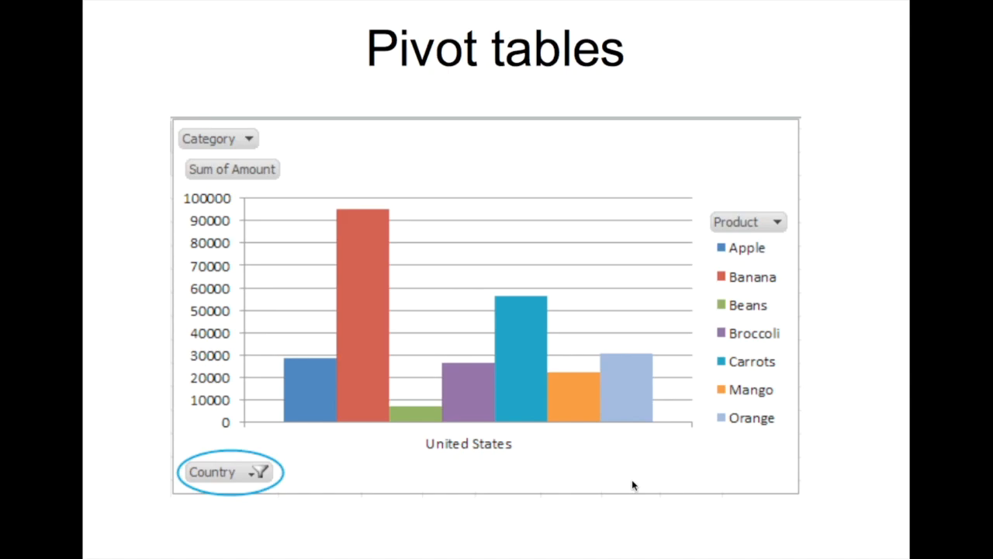
{"action": "key", "text": "Right"}
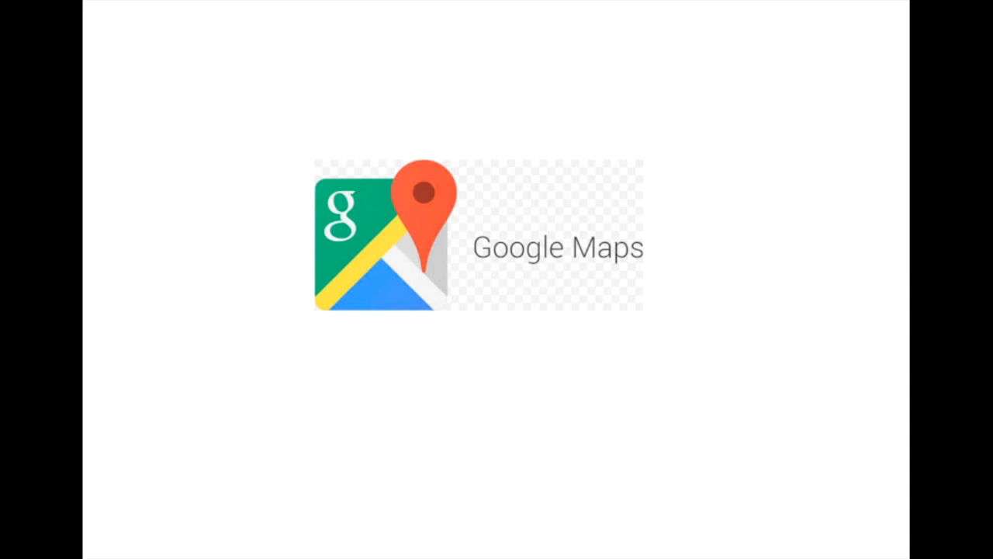
Return to the browser and open Google Maps from the "google maps" search results
{"action": "key", "text": "super+Tab"}
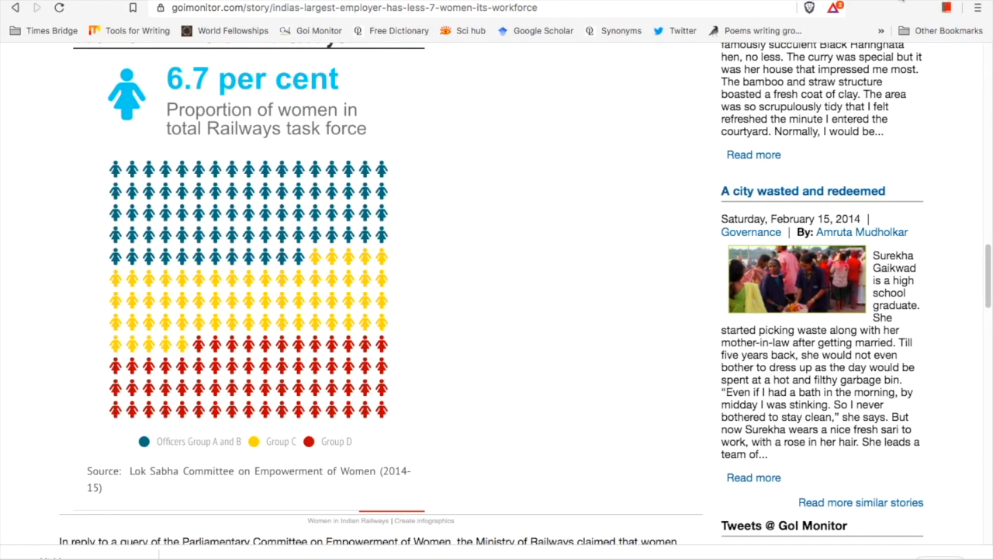
{"action": "left_click", "coordinate": [902, 0]}
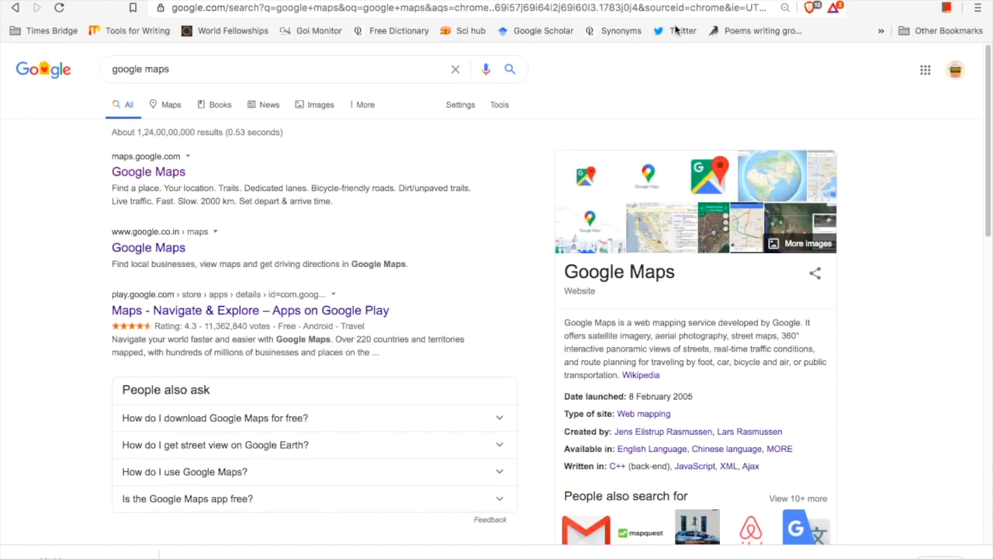
{"action": "left_click", "coordinate": [167, 177]}
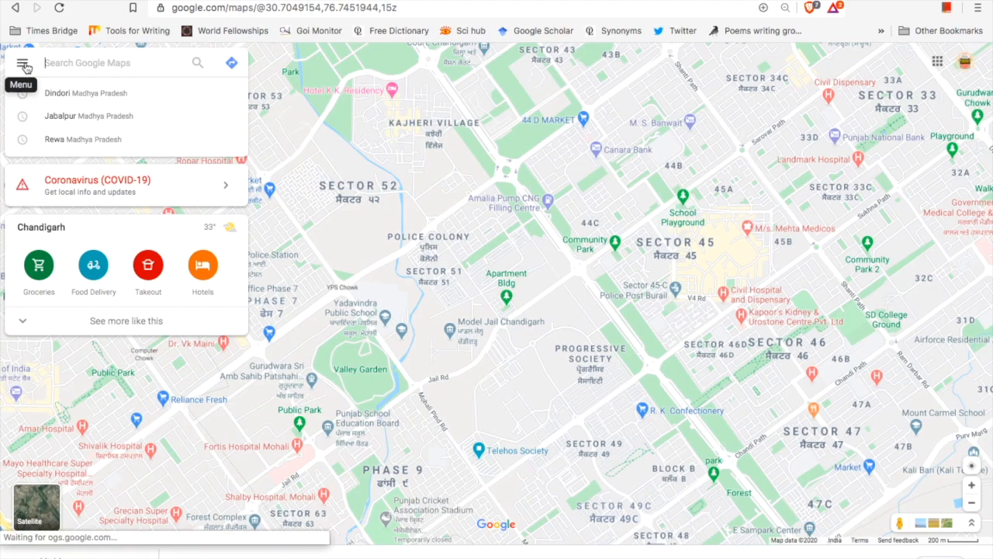
Show the list of own maps in Your places and create a new map from there
{"action": "left_click", "coordinate": [23, 65]}
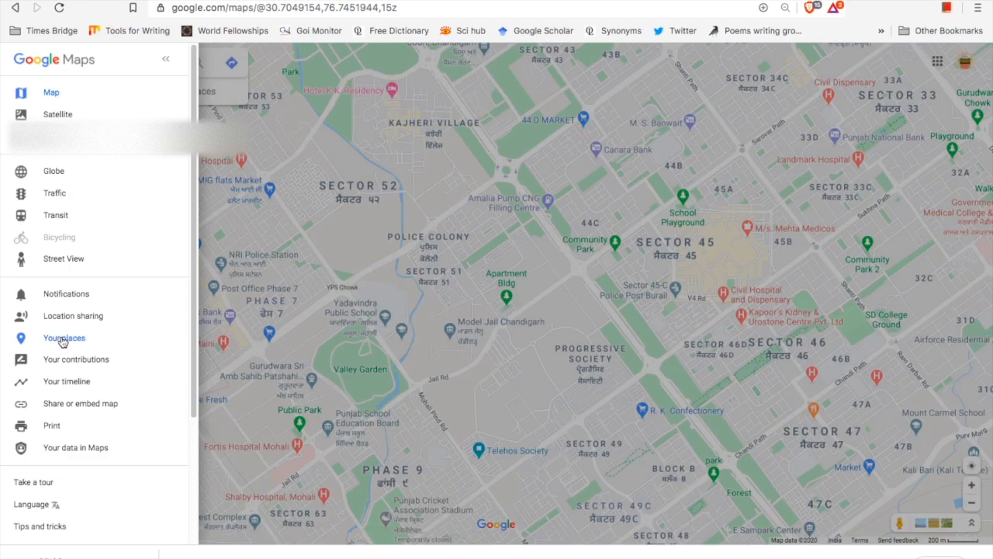
{"action": "left_click", "coordinate": [62, 341]}
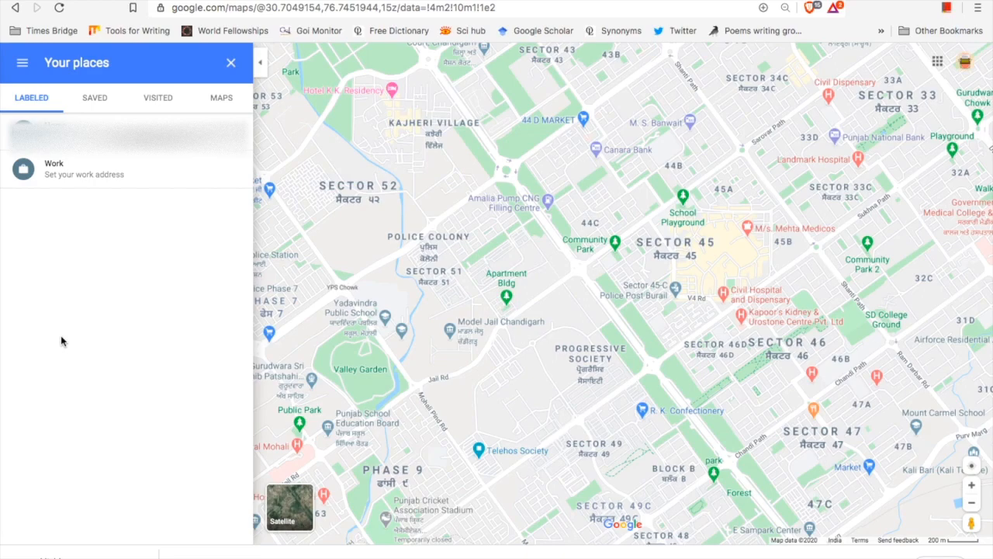
{"action": "left_click", "coordinate": [221, 99]}
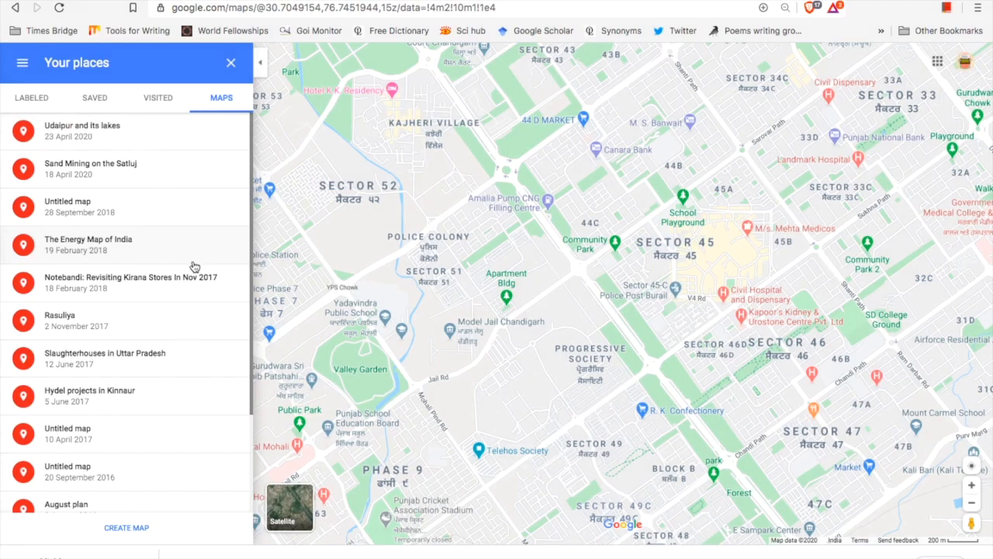
{"action": "scroll", "coordinate": [179, 311], "scroll_direction": "down", "scroll_amount": 2}
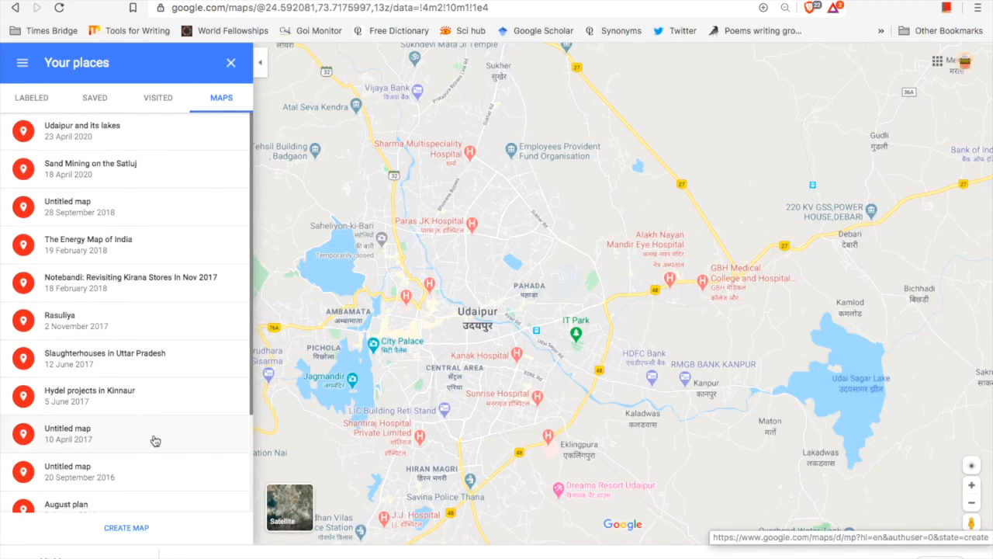
{"action": "left_click", "coordinate": [128, 531]}
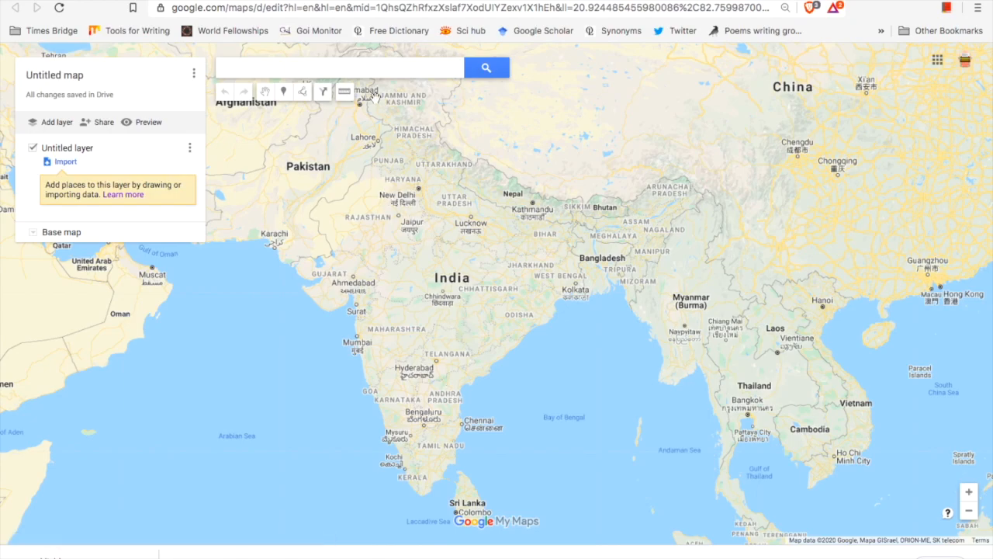
Title the map "Tourist attractions in Chandigarh" and save it with the description "This is a list of tourist spots in city beautiful"
{"action": "left_click", "coordinate": [72, 77]}
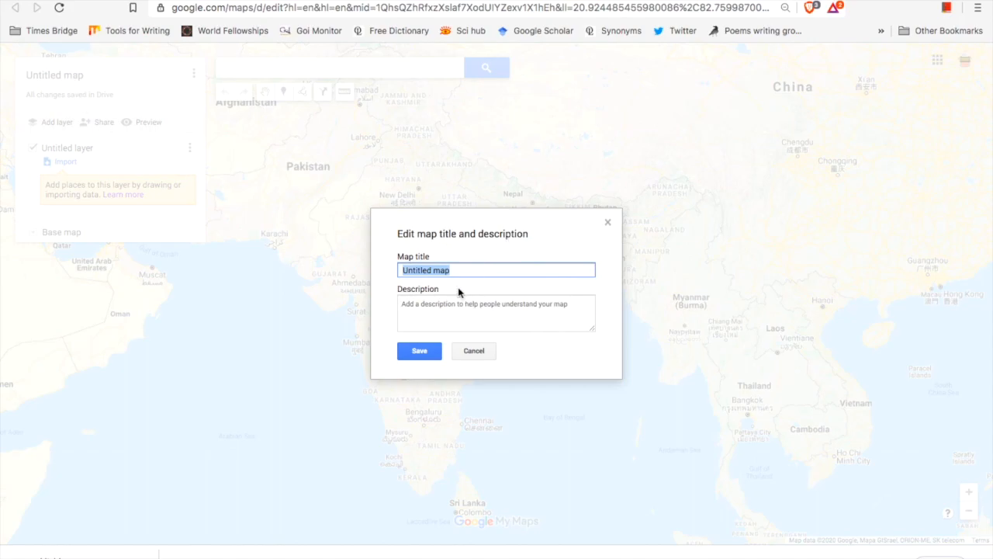
{"action": "type", "text": "Tourist attr"}
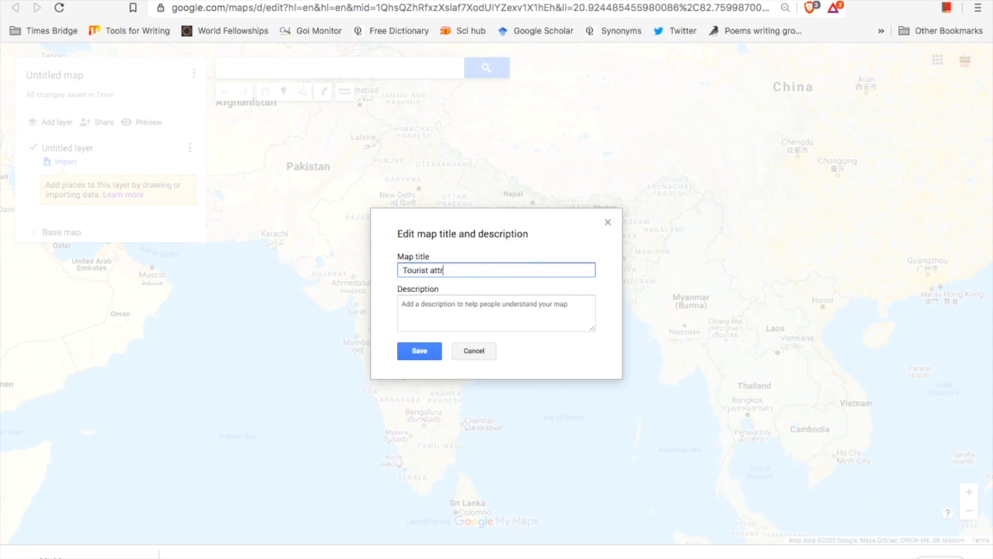
{"action": "type", "text": "actions in Chandigarh"}
{"action": "key", "text": "Tab"}
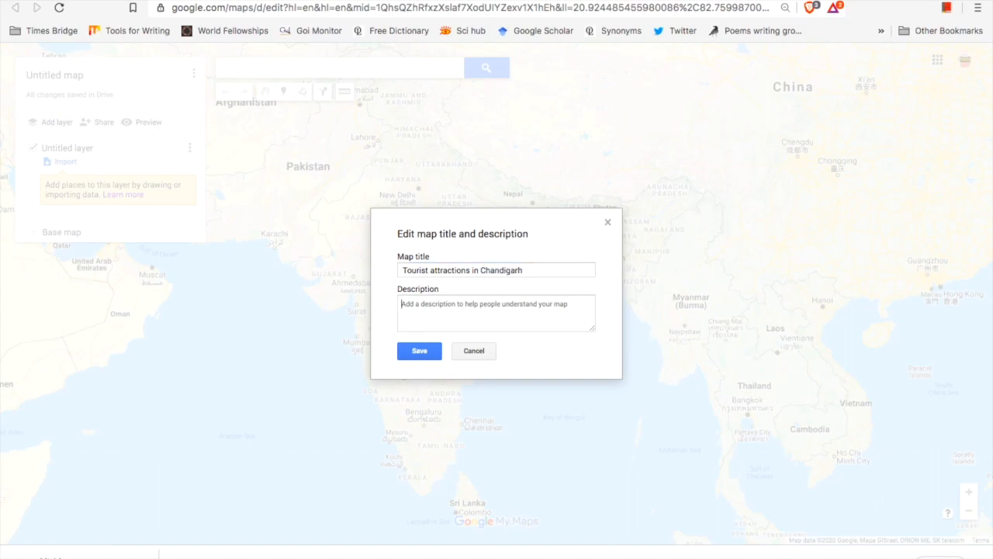
{"action": "type", "text": "This is a l"}
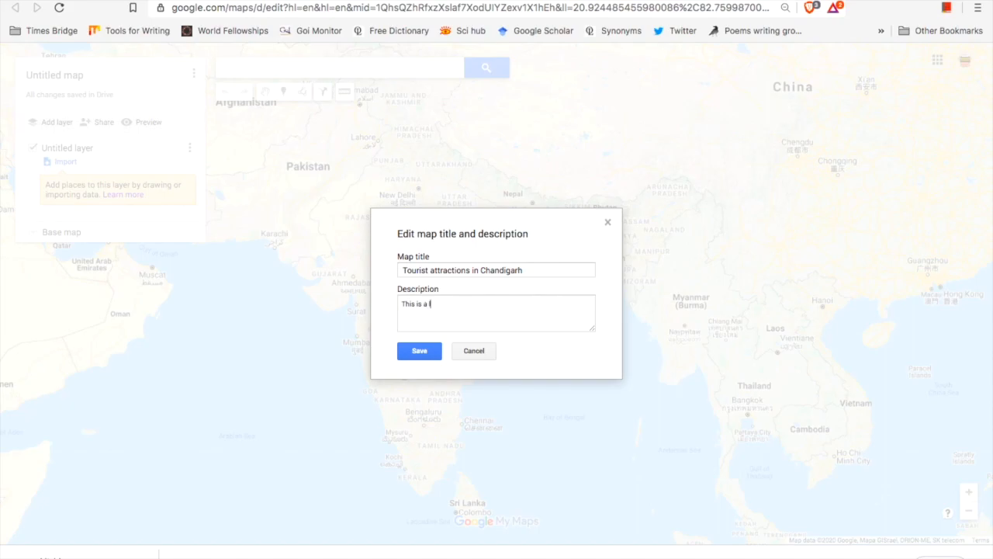
{"action": "type", "text": "ist of tourist spots in city beautiful"}
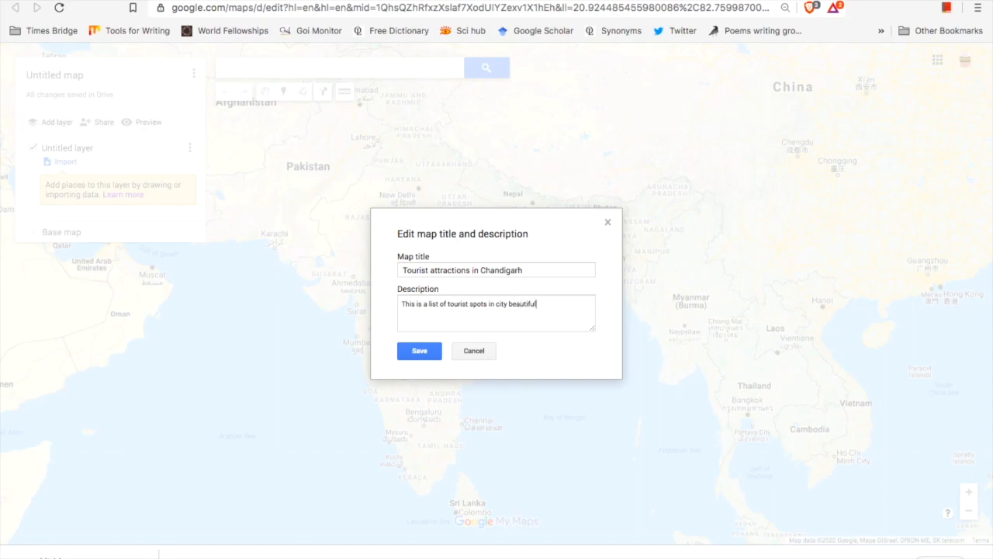
{"action": "left_click", "coordinate": [435, 351]}
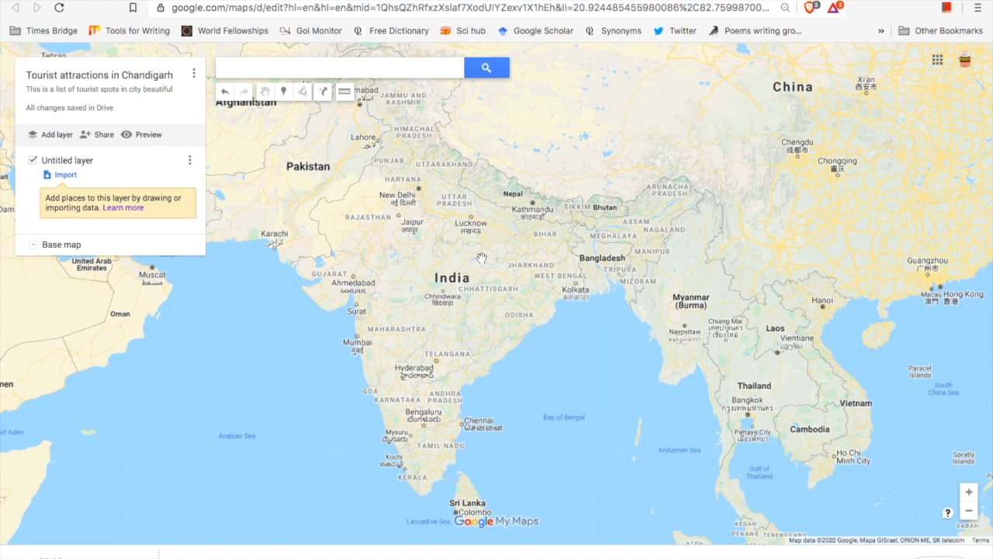
Search the map for "sukhna lake" and choose the suggestion Sukhna Lake, Sector 1
{"action": "left_click", "coordinate": [378, 71]}
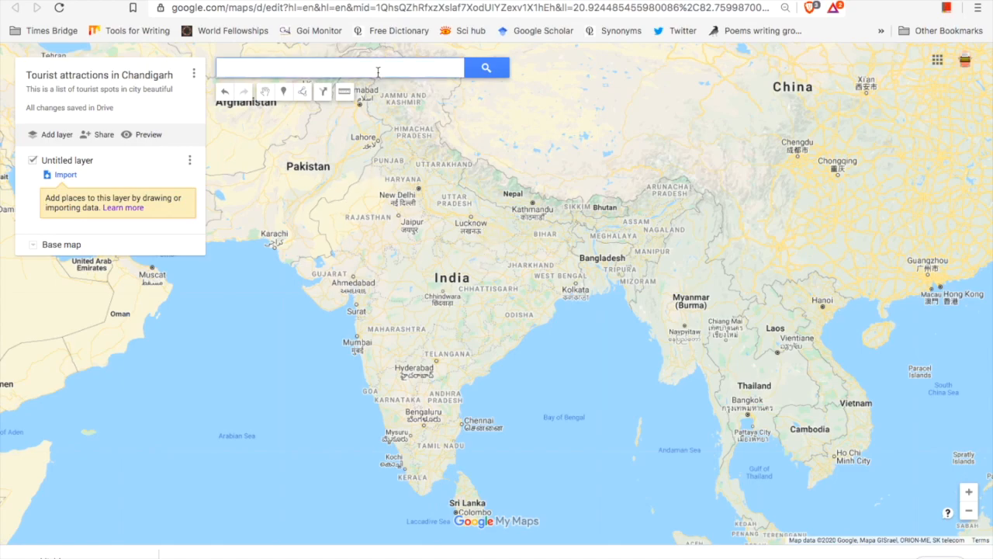
{"action": "type", "text": "sukhna lake"}
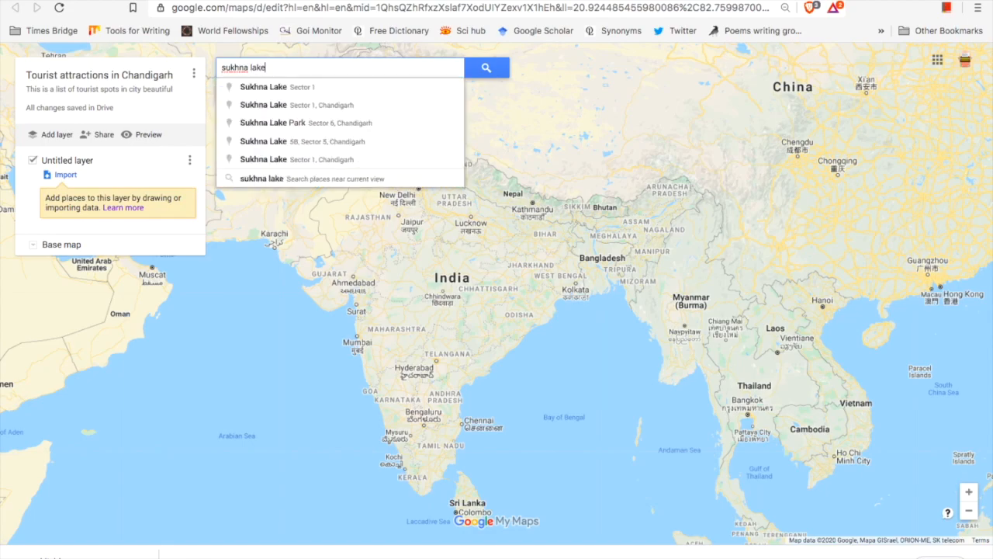
{"action": "left_click", "coordinate": [335, 86]}
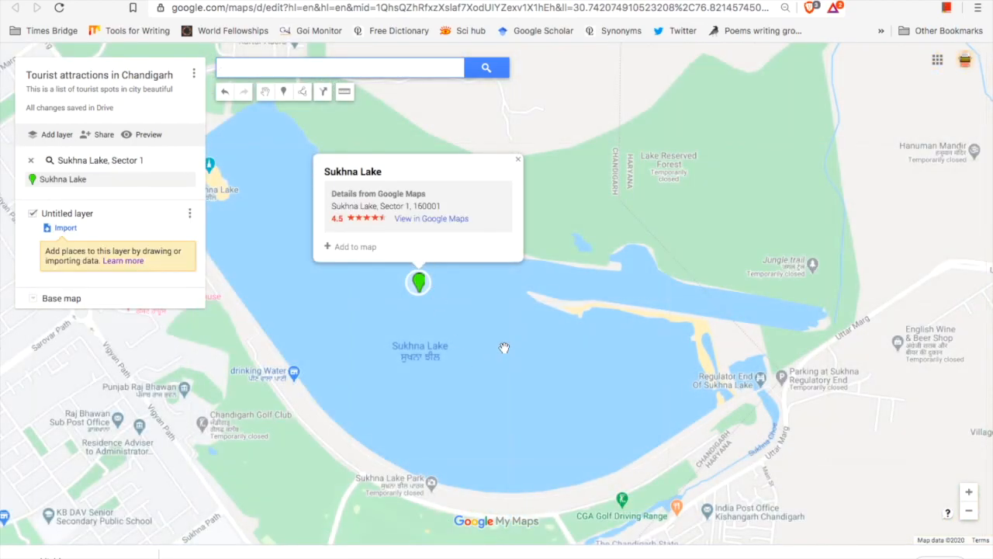
Place a marker on the water of Sukhna Lake and title it "Sukhna Lake"
{"action": "left_click", "coordinate": [519, 162]}
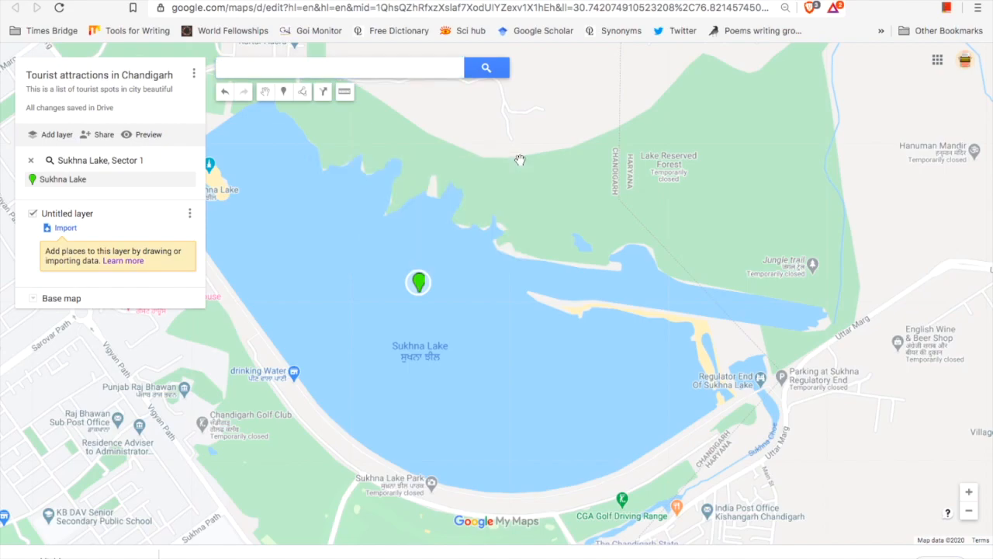
{"action": "left_click", "coordinate": [283, 94]}
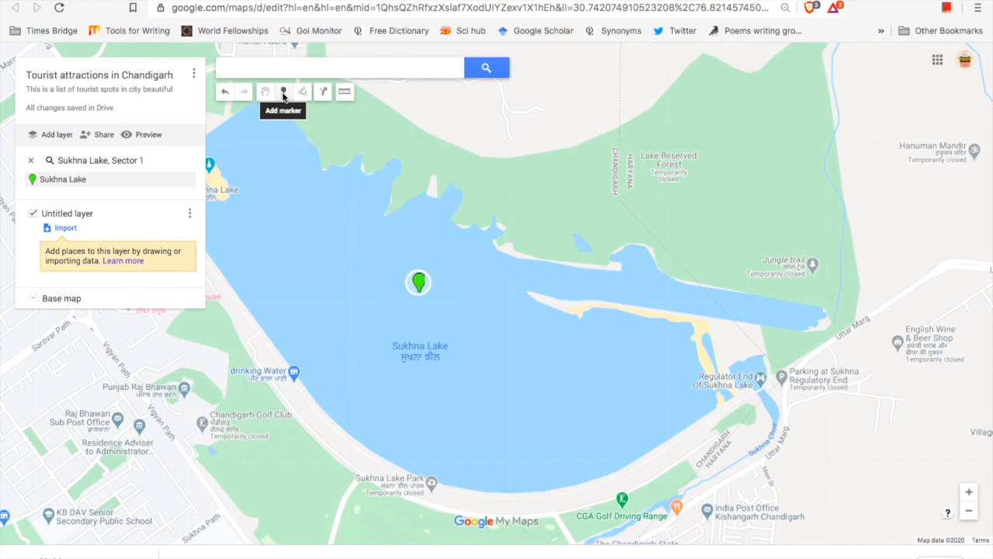
{"action": "left_click", "coordinate": [426, 324]}
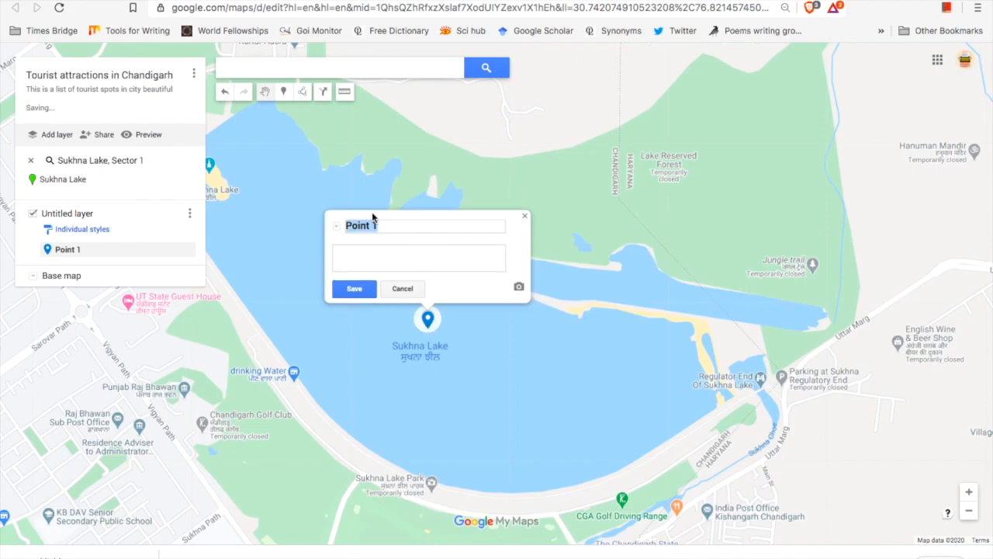
{"action": "type", "text": "Sukhn"}
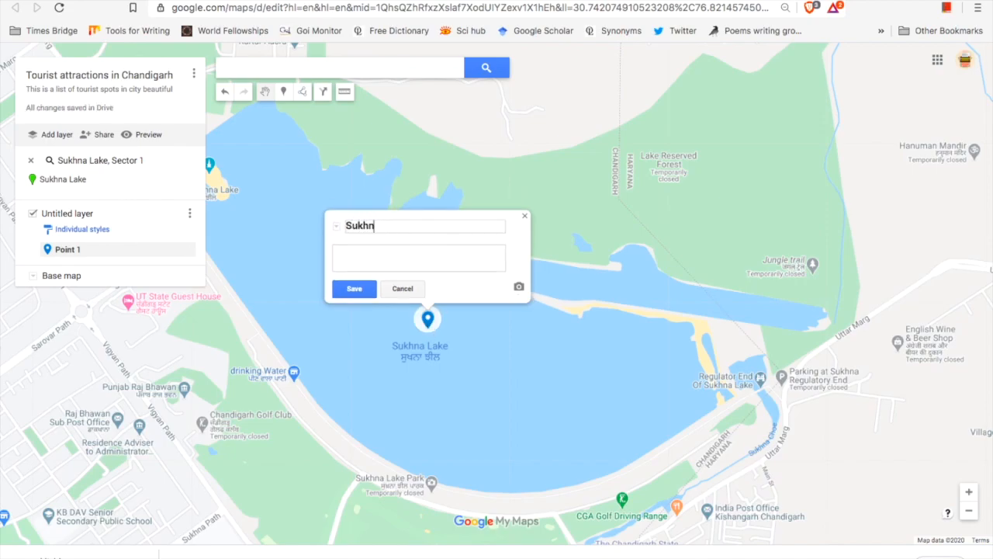
{"action": "type", "text": "a Lake"}
{"action": "key", "text": "BackSpace"}
{"action": "key", "text": "BackSpace"}
{"action": "key", "text": "BackSpace"}
{"action": "type", "text": "ak"}
Describe the Sukhna Lake marker as "Man made water body which is a big tourist attraction with facilities like boating etc."
{"action": "type", "text": "Man mad"}
{"action": "type", "text": "e water body which is a"}
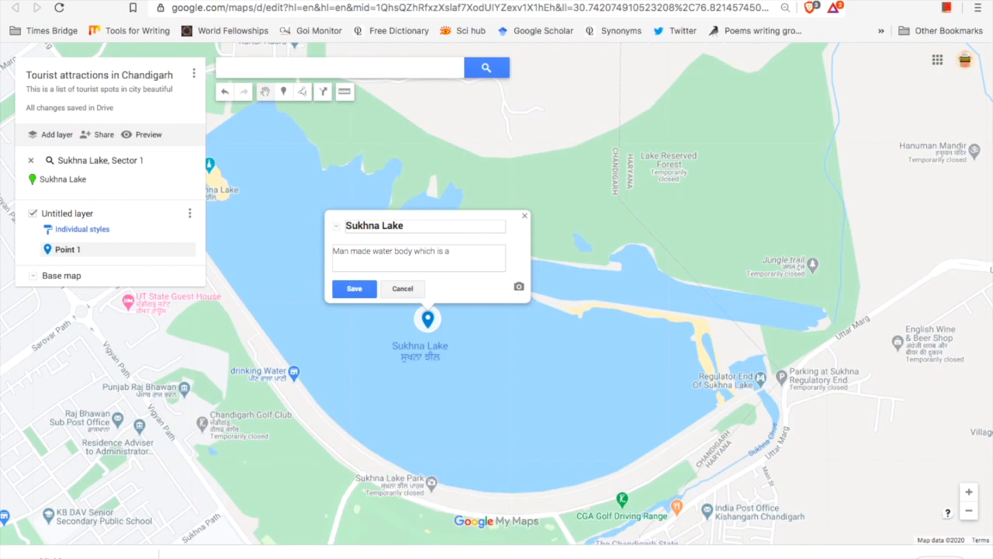
{"action": "type", "text": "st attraction with facilities l"}
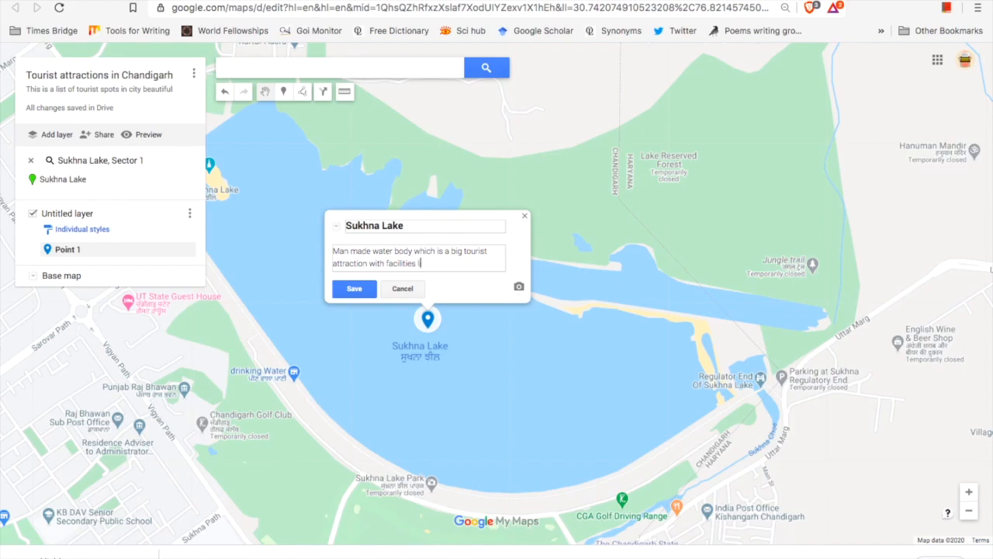
{"action": "type", "text": "ing"}
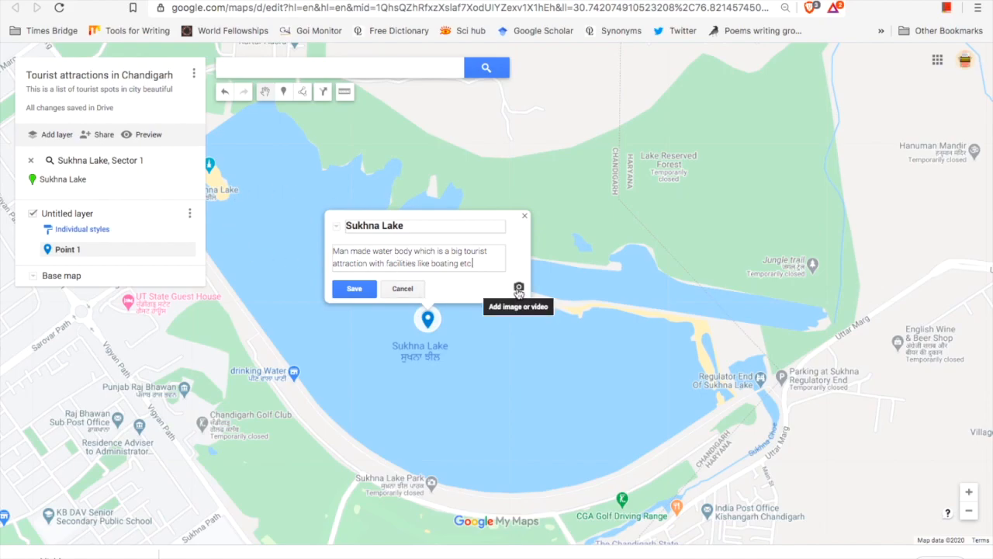
{"action": "type", "text": "etc."}
Start adding media to the Sukhna Lake marker and search YouTube for "sukhna lake"
{"action": "left_click", "coordinate": [519, 288]}
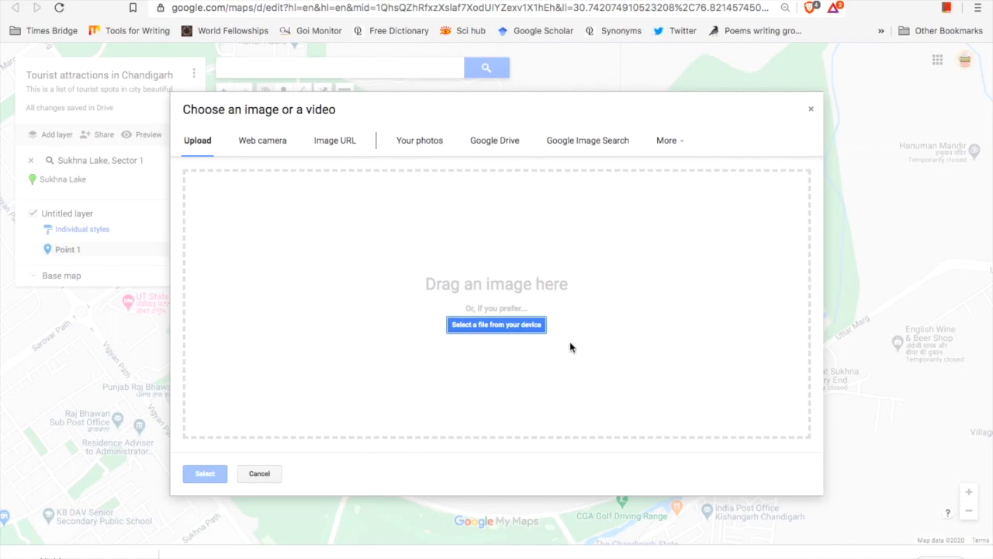
{"action": "left_click", "coordinate": [341, 150]}
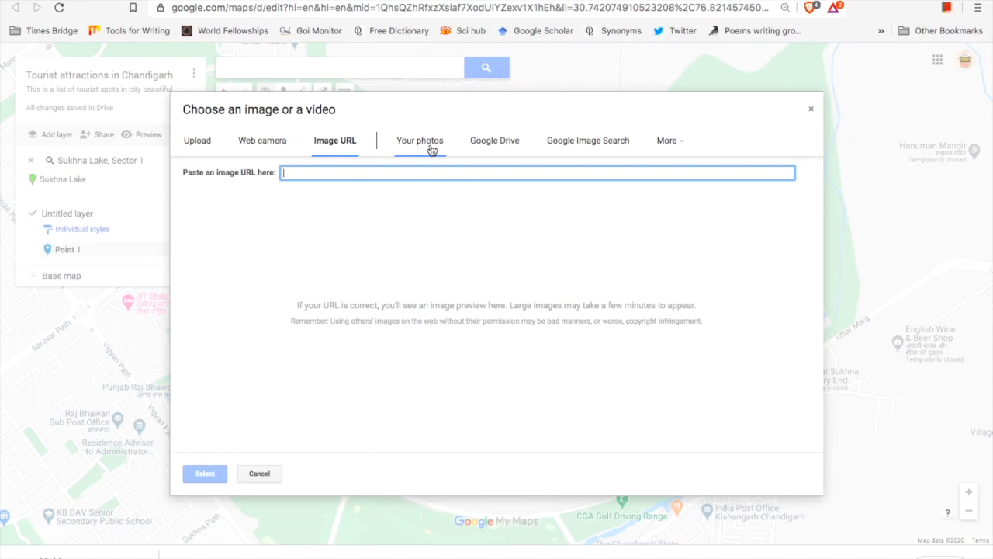
{"action": "left_click", "coordinate": [618, 147]}
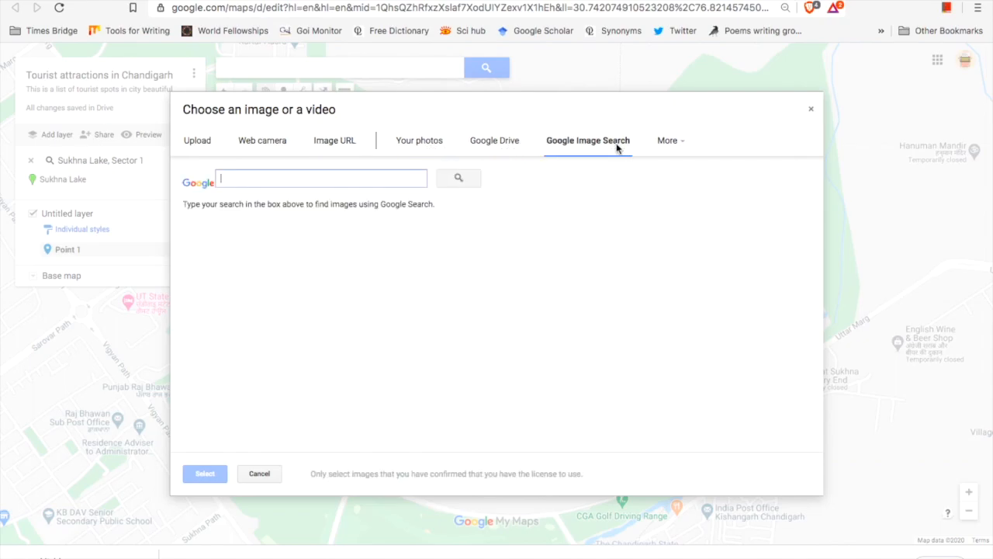
{"action": "left_click", "coordinate": [680, 147]}
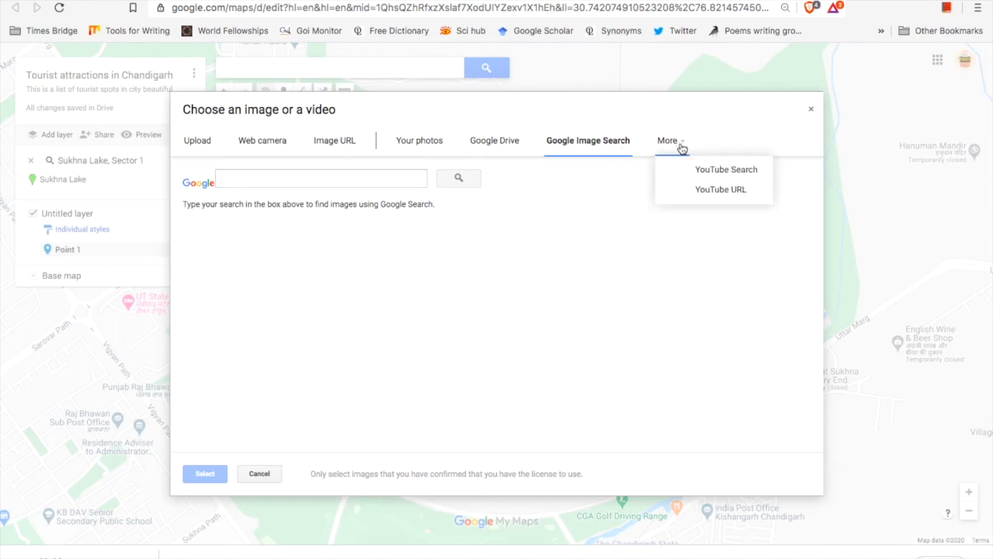
{"action": "left_click", "coordinate": [726, 170]}
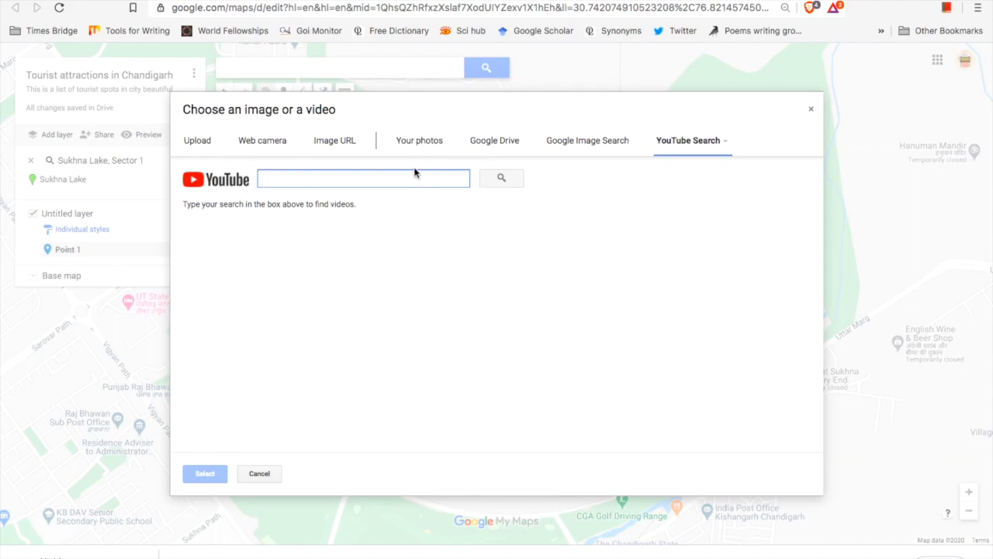
{"action": "type", "text": "sukhna lake"}
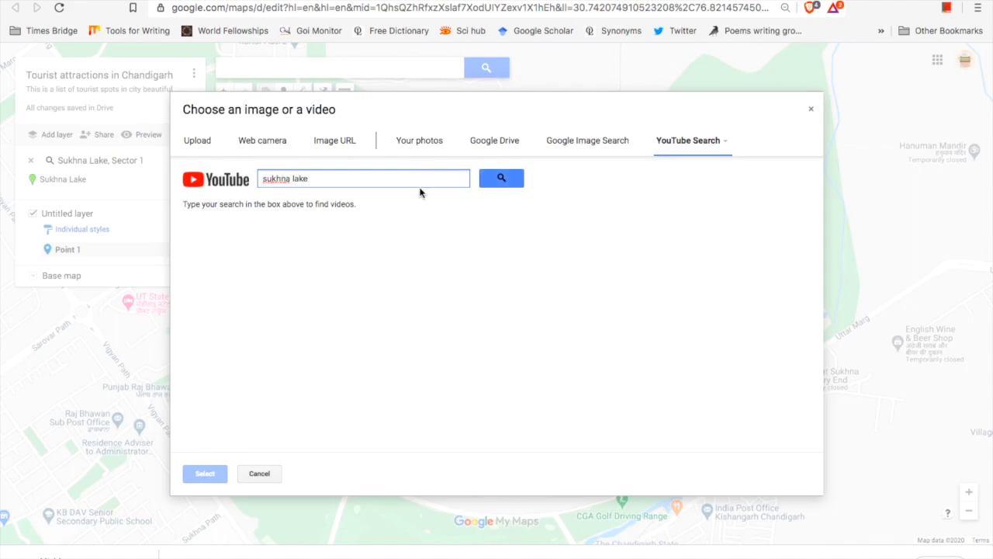
{"action": "left_click", "coordinate": [499, 184]}
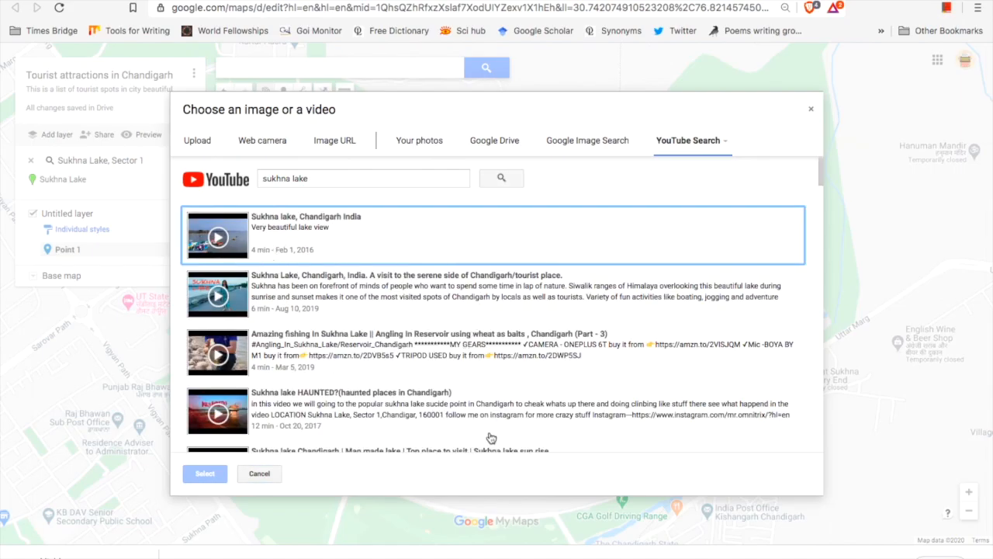
Attach the YouTube video "Sukhna lake, Chandigarh India" to the marker
{"action": "scroll", "coordinate": [503, 388], "scroll_direction": "down", "scroll_amount": 1}
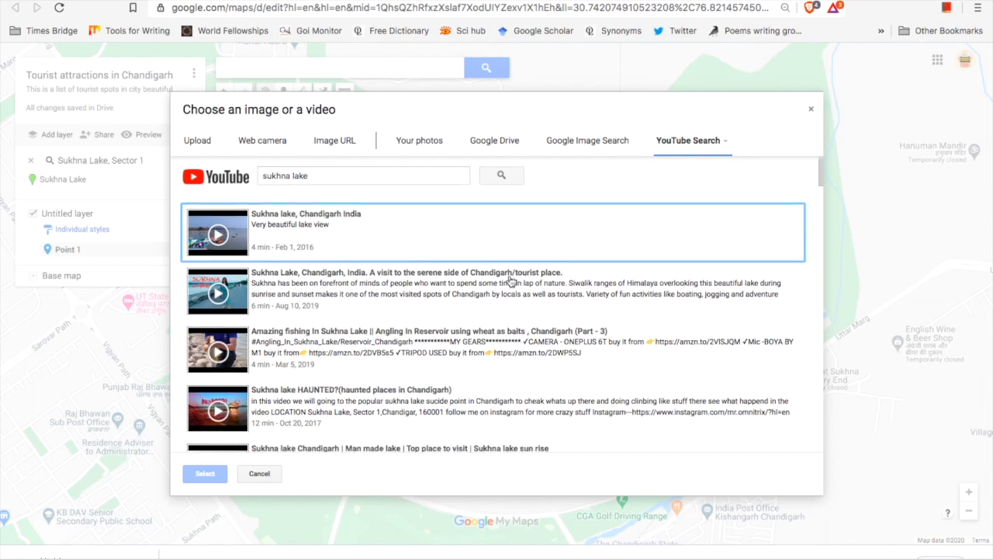
{"action": "left_click", "coordinate": [408, 238]}
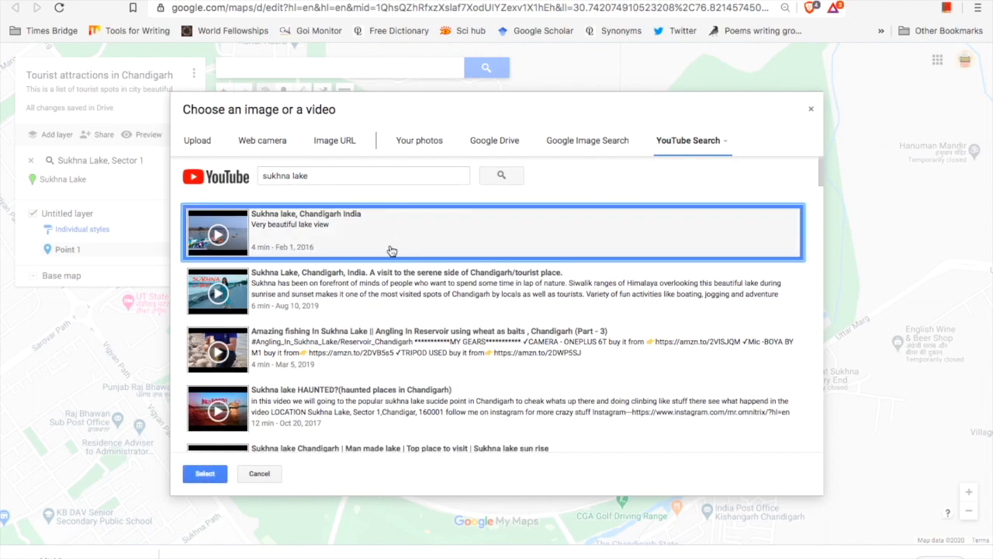
{"action": "left_click", "coordinate": [205, 473]}
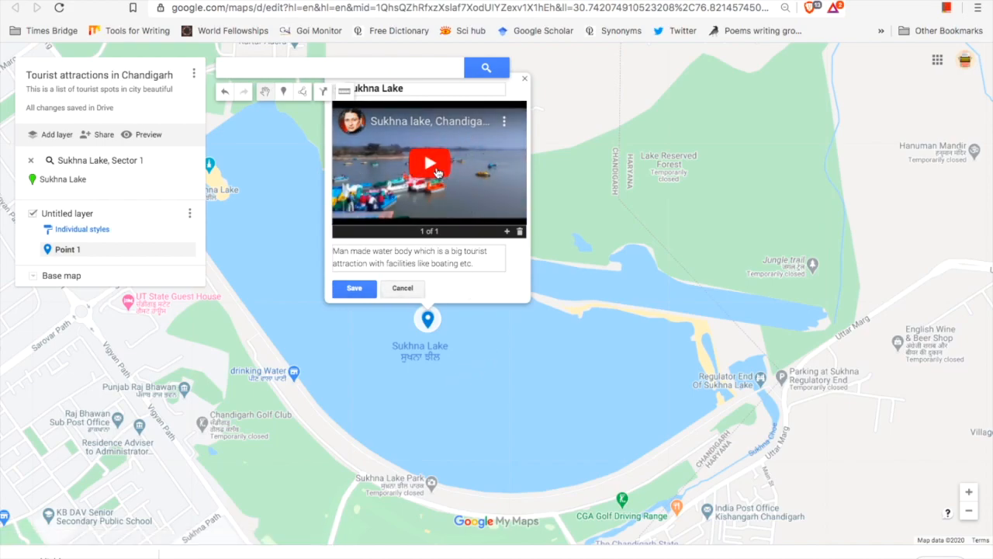
Play the attached video briefly, pause it, and save the Sukhna Lake marker
{"action": "left_click", "coordinate": [434, 171]}
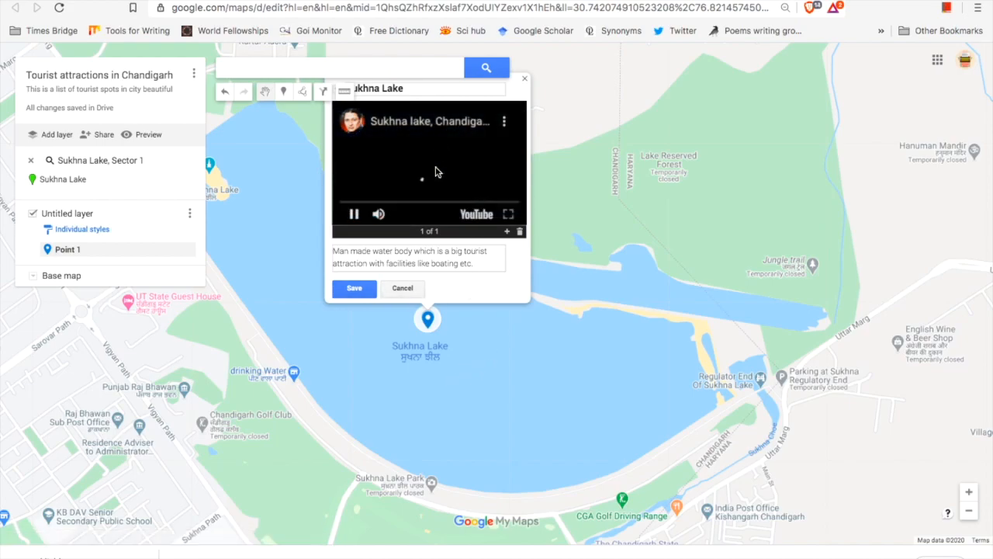
{"action": "left_click", "coordinate": [353, 214]}
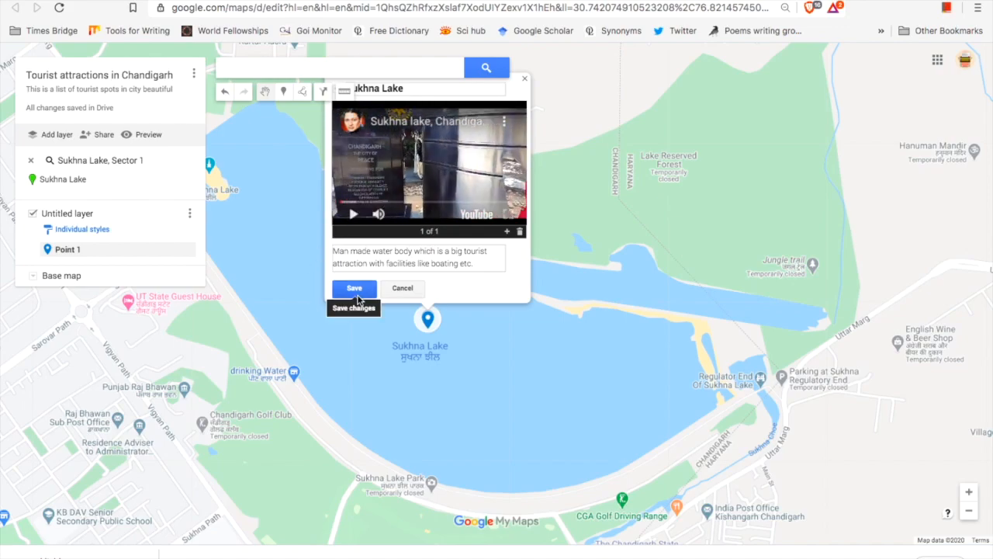
{"action": "left_click", "coordinate": [353, 288]}
Search the map for "rock garden" and choose the suggestion Rock Garden, Sector 1, Chandigarh
{"action": "scroll", "coordinate": [613, 326], "scroll_direction": "up", "scroll_amount": 3}
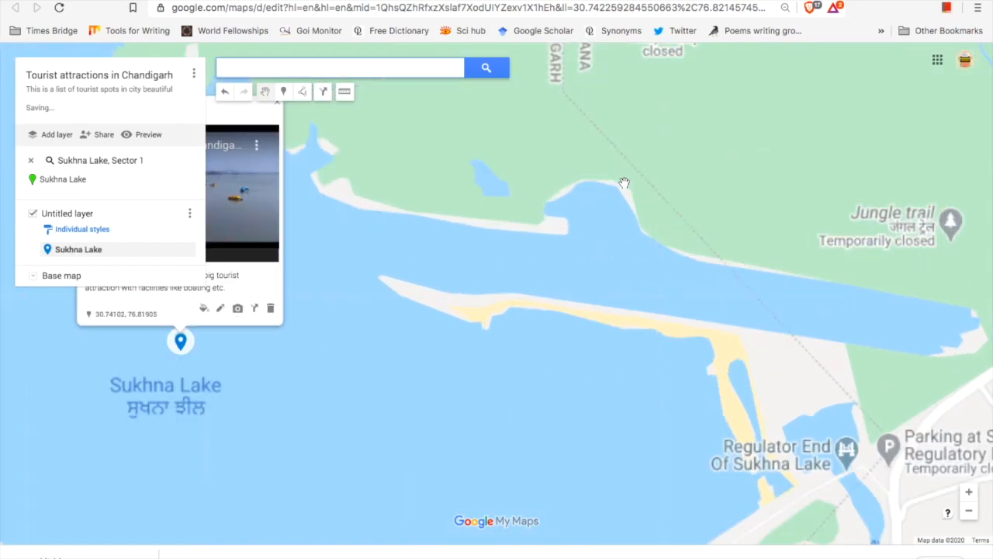
{"action": "scroll", "coordinate": [350, 370], "scroll_direction": "down", "scroll_amount": 3}
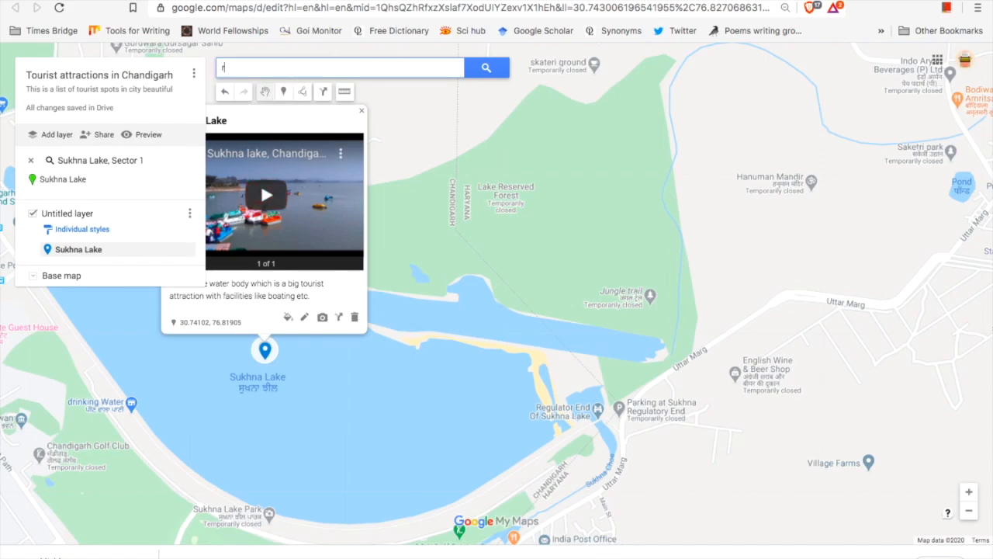
{"action": "type", "text": "garden"}
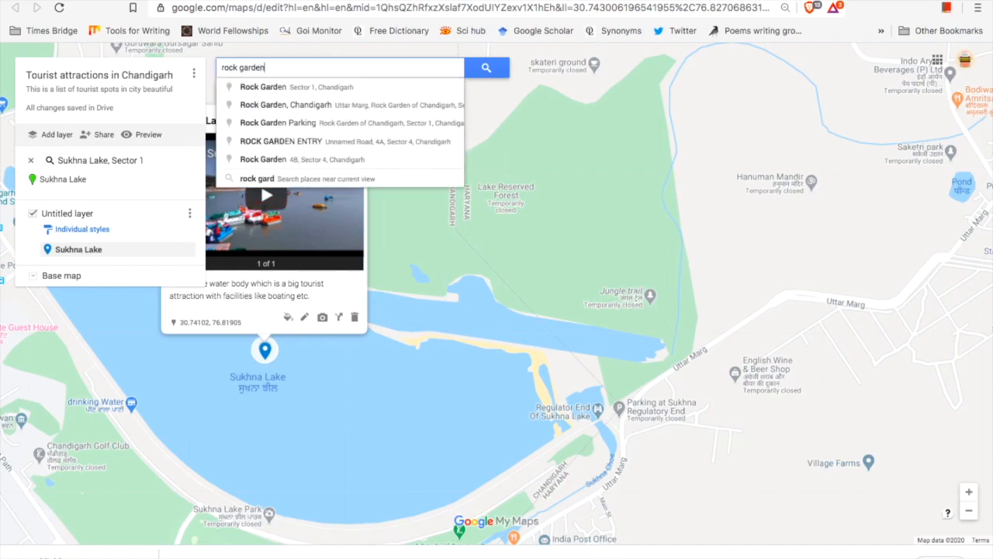
{"action": "left_click", "coordinate": [274, 88]}
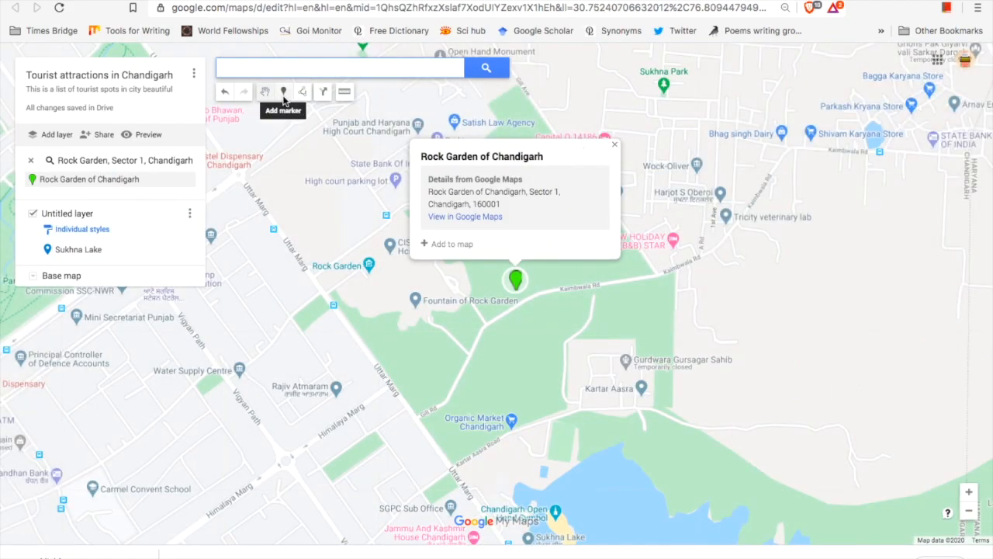
Place a marker just beside the found Rock Garden of Chandigarh pin and title it "Rock Garden"
{"action": "left_click", "coordinate": [283, 95]}
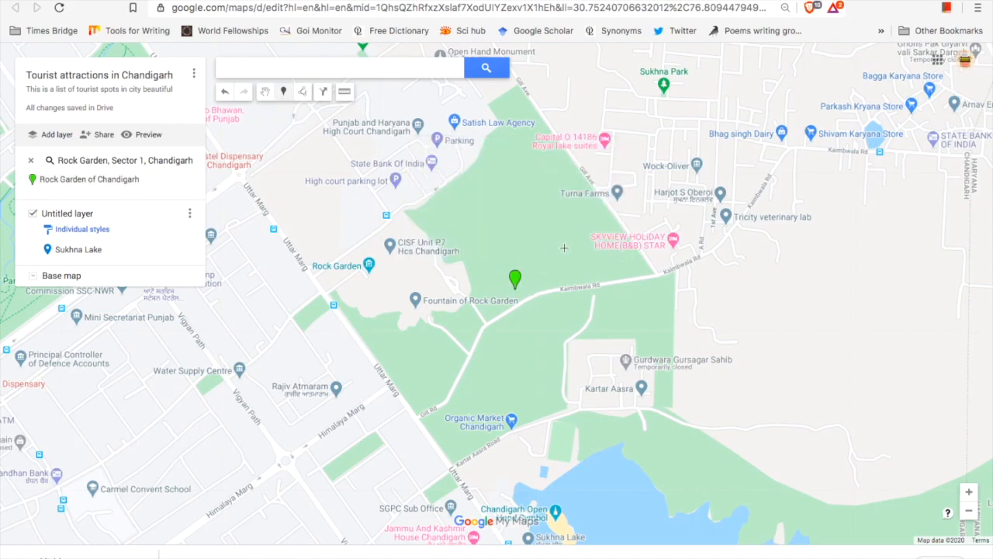
{"action": "left_click", "coordinate": [532, 267]}
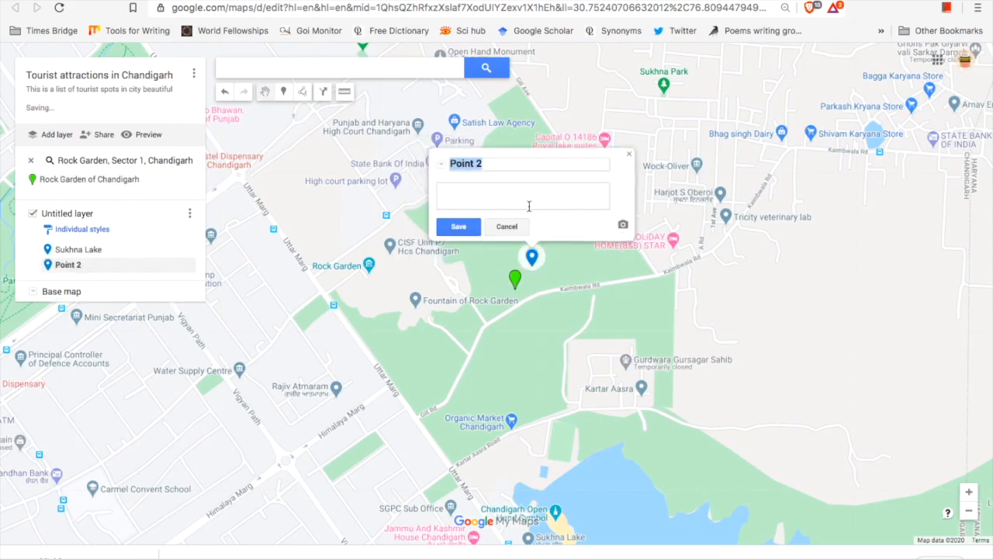
{"action": "triple_click", "coordinate": [512, 164]}
{"action": "type", "text": "Ro"}
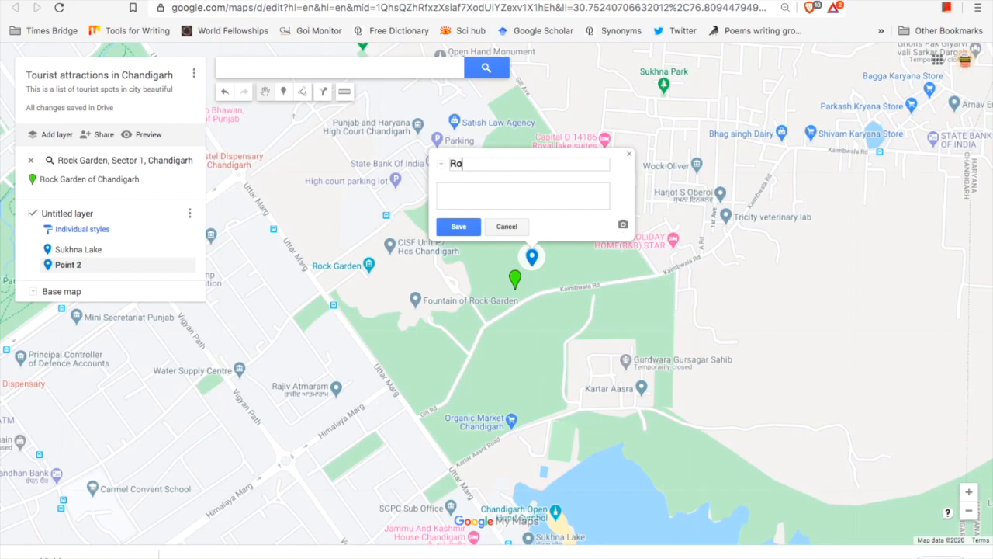
{"action": "type", "text": "ck Garden"}
Describe the Rock Garden marker as "A garden made from waste material by creator Nek Chand" and save it
{"action": "type", "text": "A garden made"}
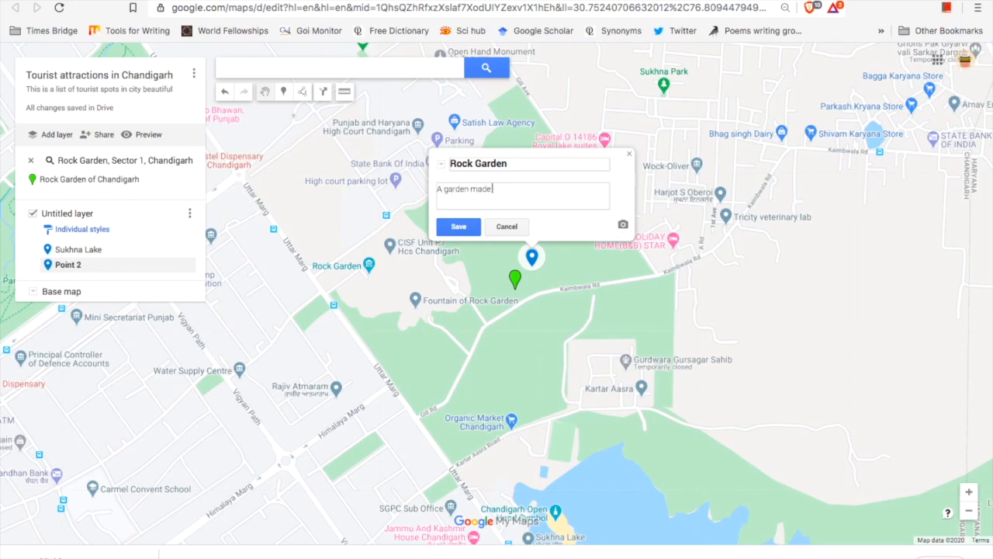
{"action": "type", "text": " from waste material by cu"}
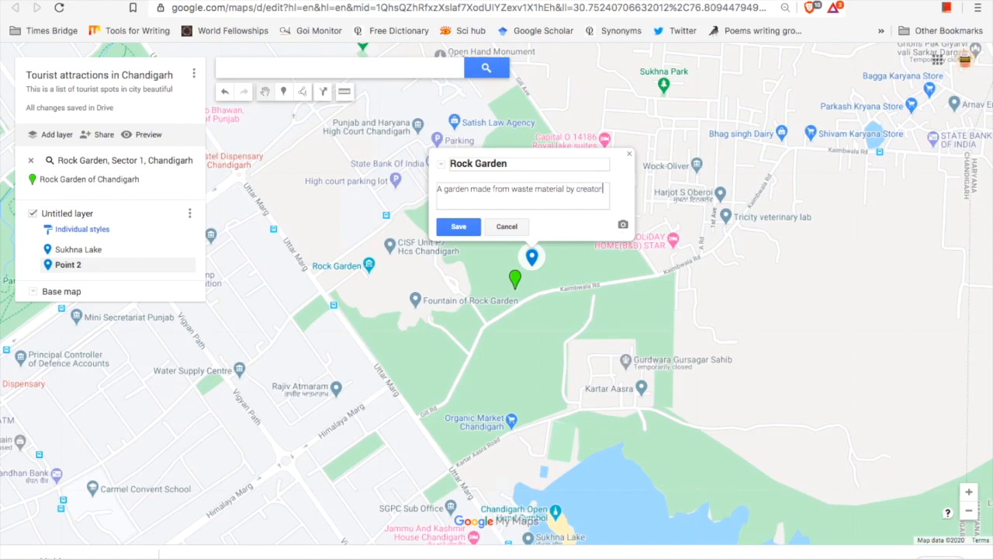
{"action": "type", "text": "eator Nek Chand"}
{"action": "left_click", "coordinate": [458, 226]}
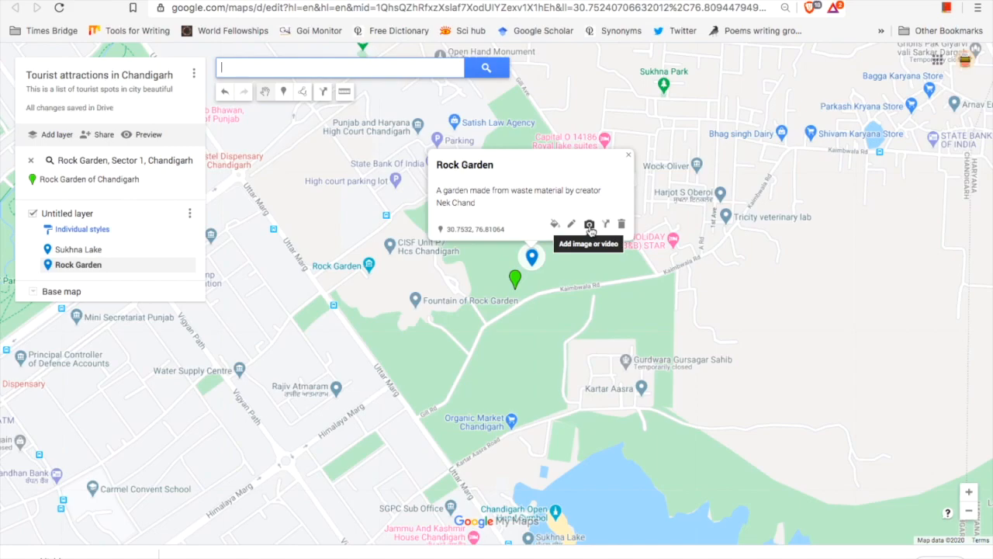
Start adding media to the Rock Garden marker and run a Google Image Search for "rock garden"
{"action": "left_click", "coordinate": [590, 226]}
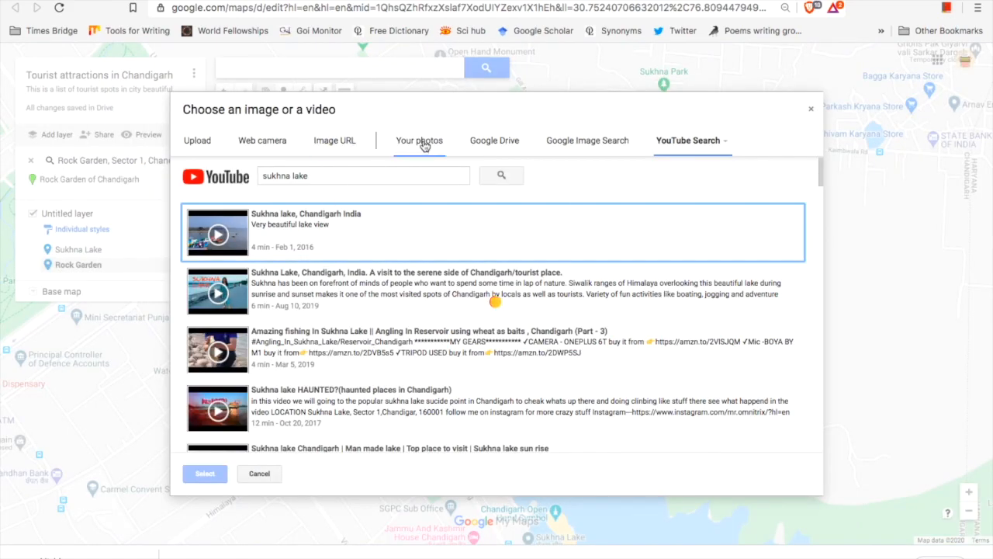
{"action": "left_click", "coordinate": [582, 141]}
{"action": "type", "text": "rock garden"}
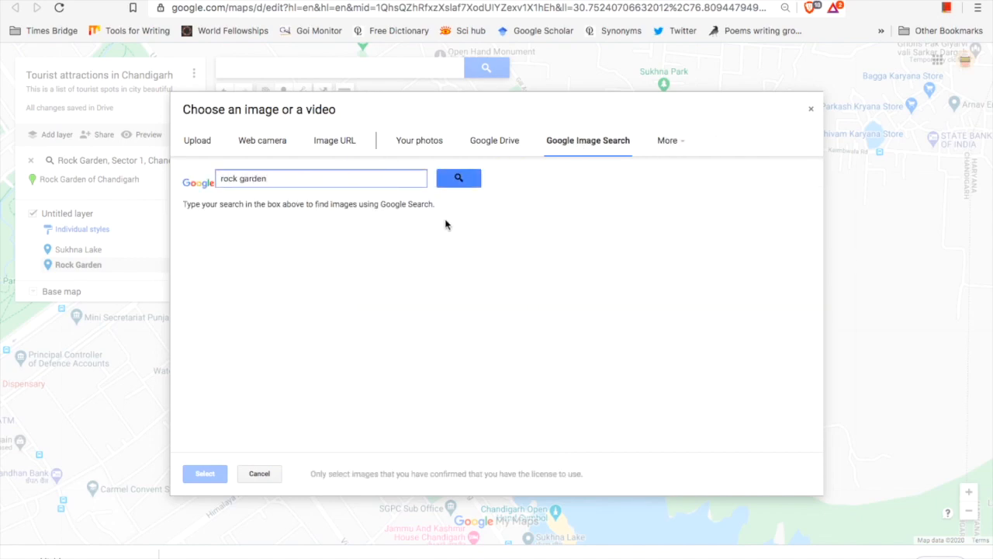
{"action": "left_click", "coordinate": [460, 178]}
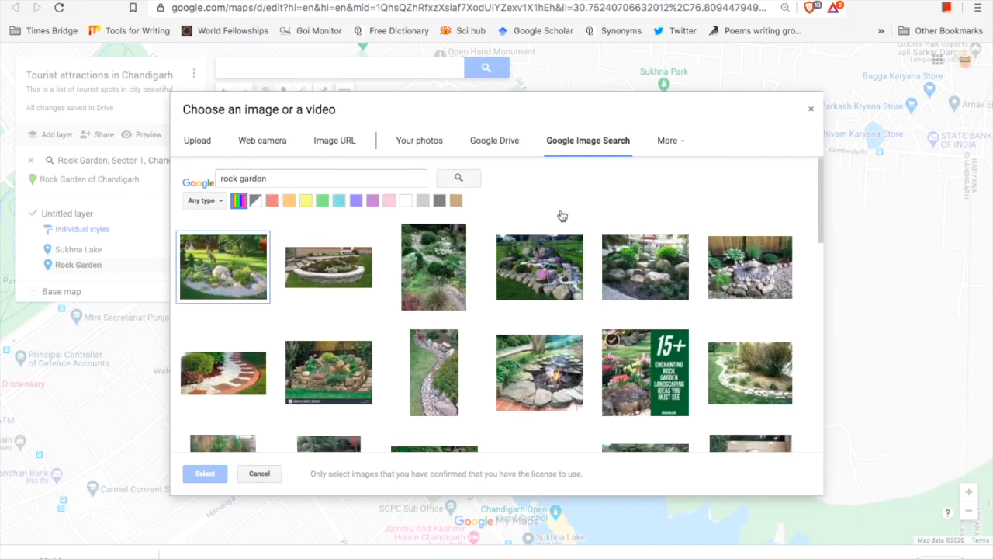
Refine the image search to "rock garden, chandigarh" and run it
{"action": "left_click", "coordinate": [349, 175]}
{"action": "type", "text": ", chandigarh"}
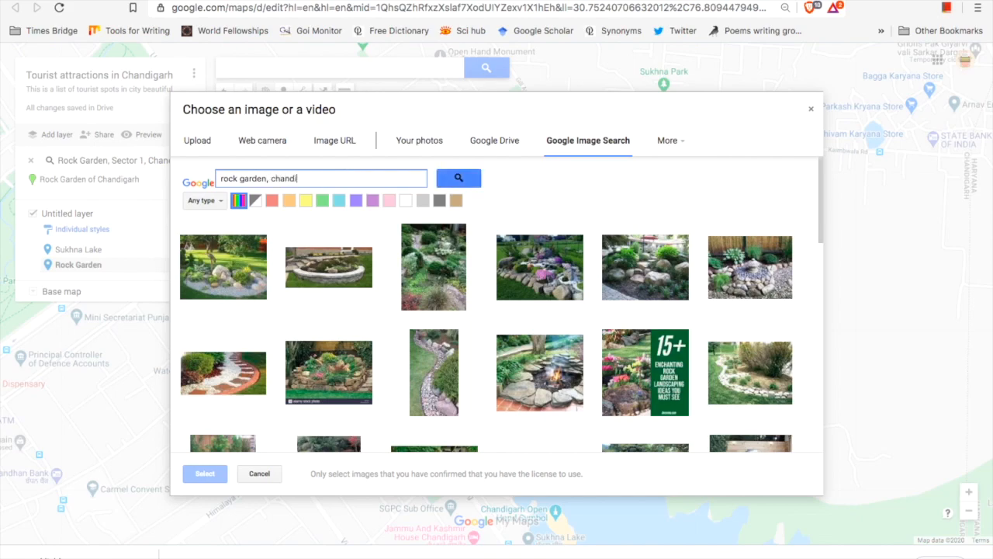
{"action": "left_click", "coordinate": [469, 182]}
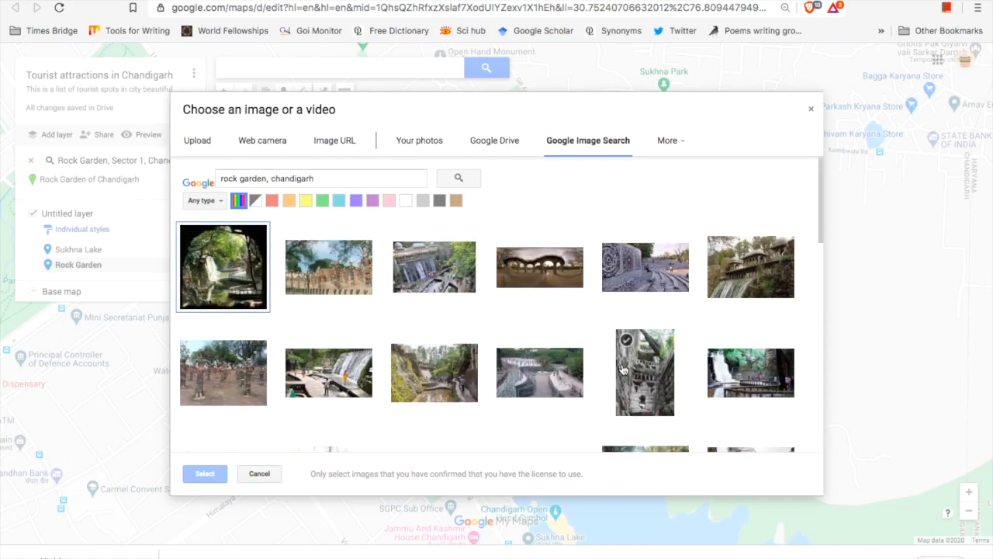
Add the second search result, showing rows of sculptures under trees, to the Rock Garden marker and save it
{"action": "left_click", "coordinate": [350, 378]}
{"action": "left_click", "coordinate": [320, 273]}
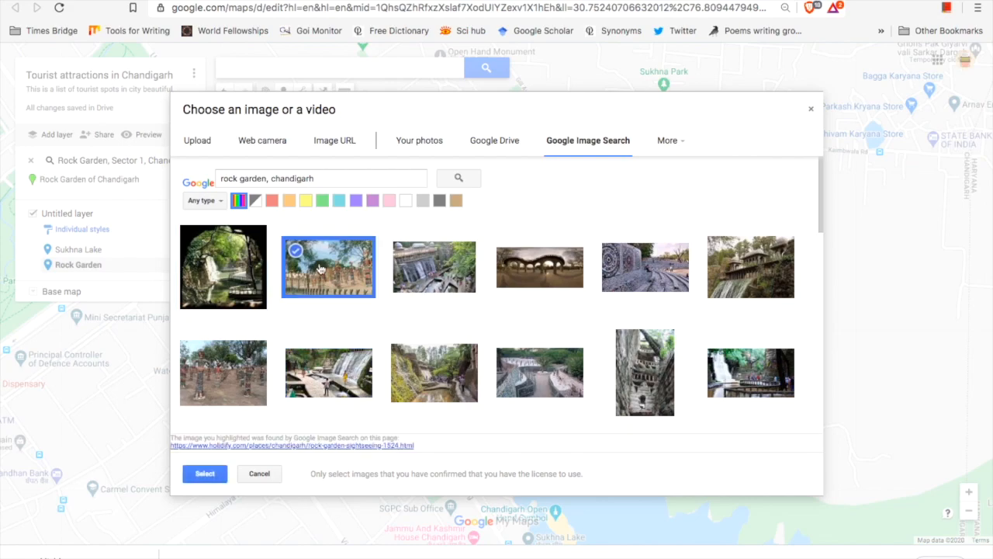
{"action": "left_click", "coordinate": [206, 474]}
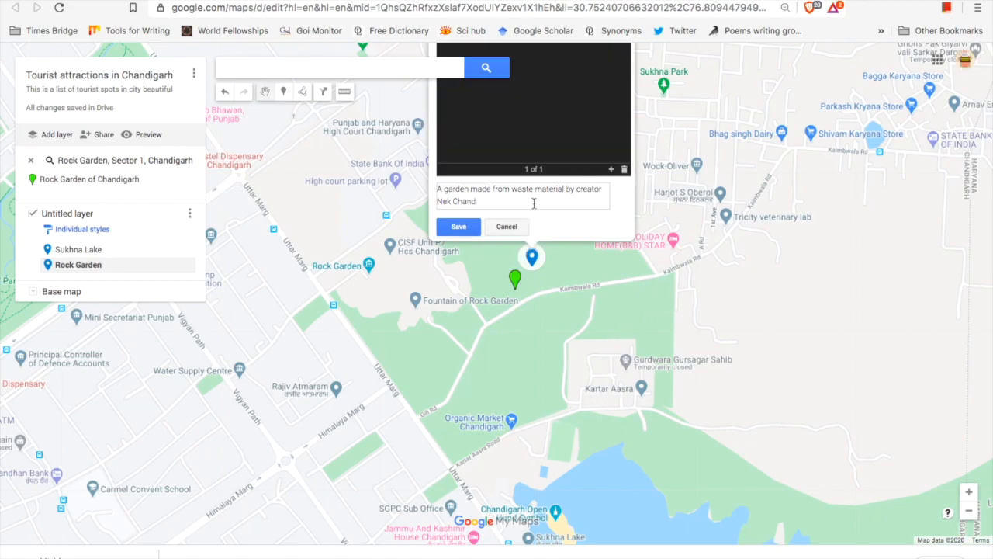
{"action": "scroll", "coordinate": [692, 311], "scroll_direction": "up", "scroll_amount": 1}
{"action": "left_click", "coordinate": [302, 188]}
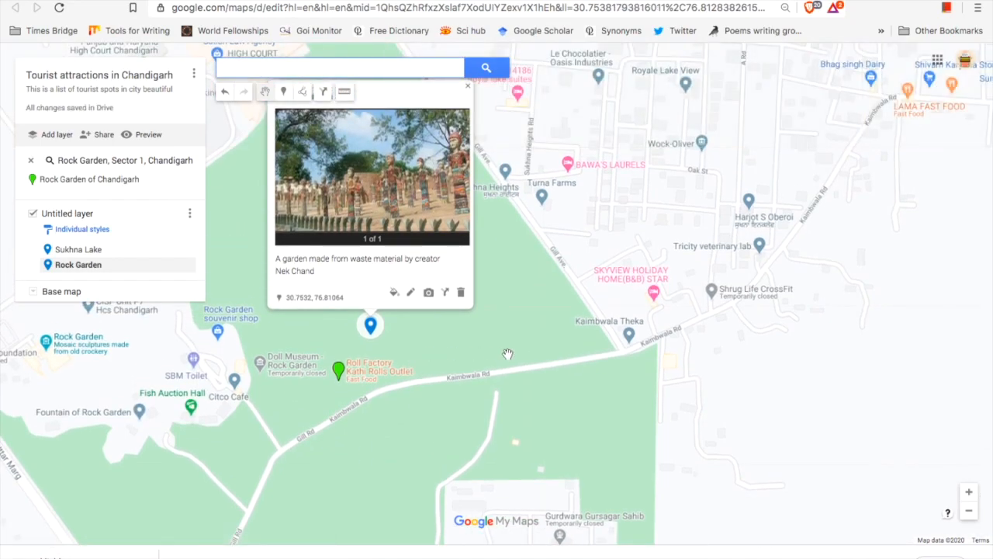
{"action": "scroll", "coordinate": [507, 353], "scroll_direction": "down", "scroll_amount": 1}
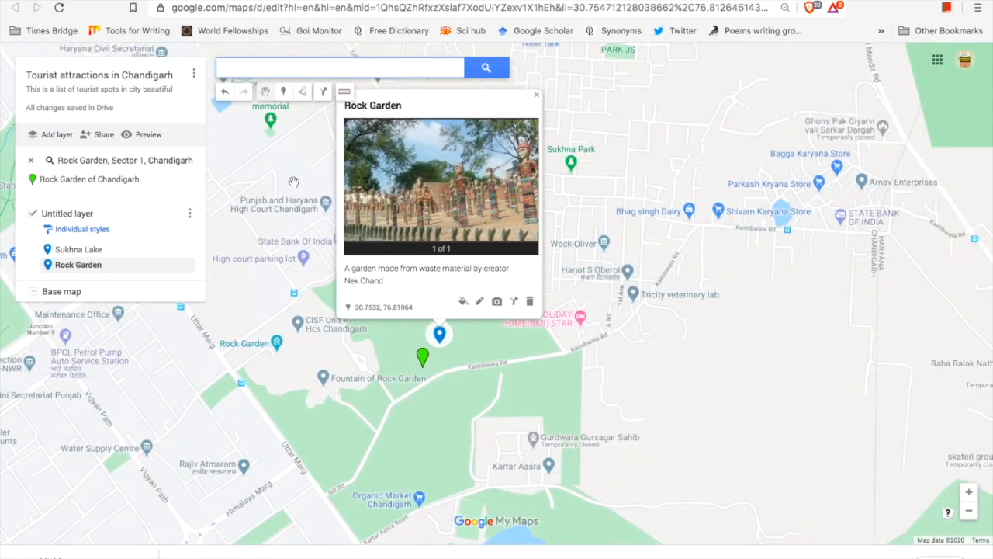
Remove the Rock Garden, Sector 1, Chandigarh search result from the map and close the marker's info card
{"action": "left_click", "coordinate": [33, 162]}
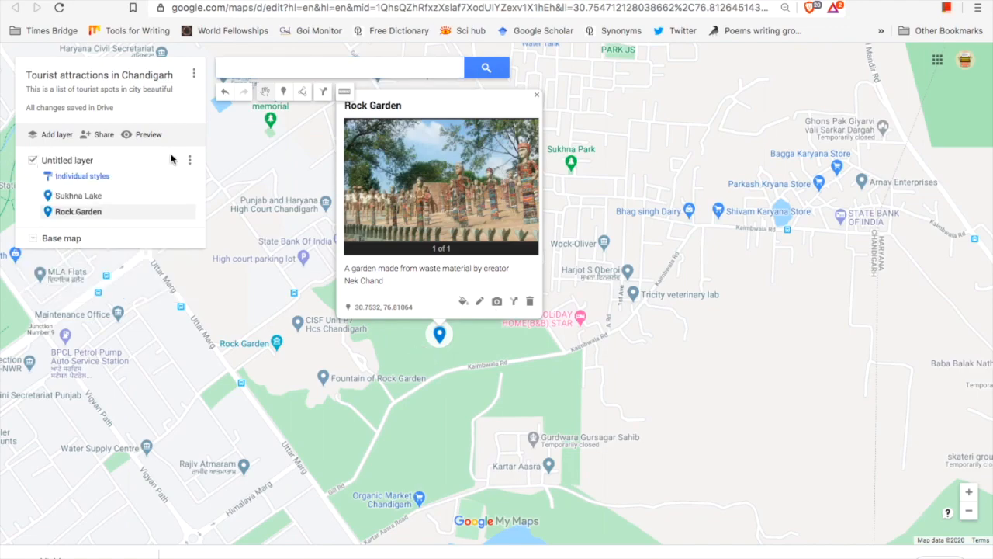
{"action": "left_click", "coordinate": [536, 97]}
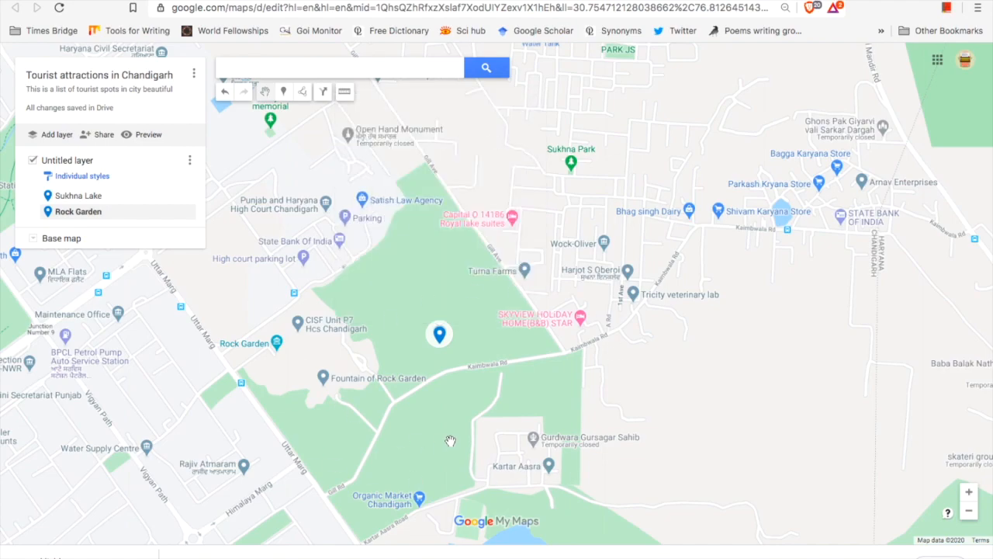
{"action": "left_click_drag", "start_coordinate": [441, 433], "coordinate": [432, 332]}
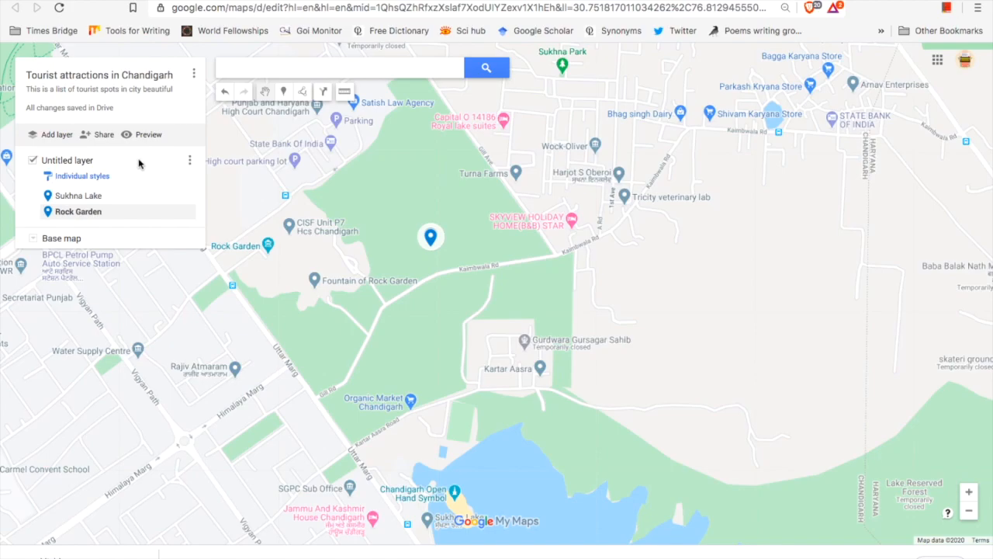
Set the map's link sharing to On - Public on the web with view access and finish the sharing settings
{"action": "left_click", "coordinate": [104, 137]}
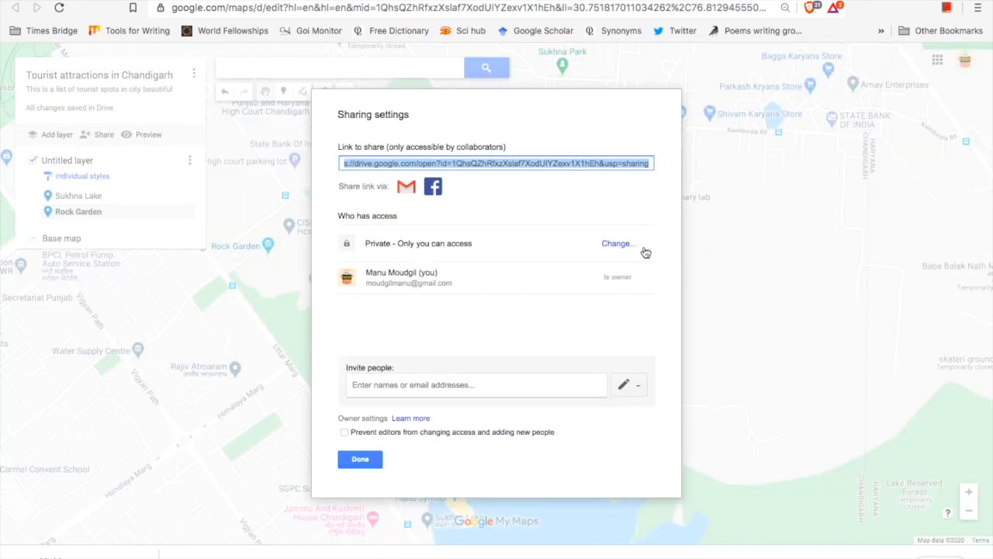
{"action": "left_click", "coordinate": [618, 243]}
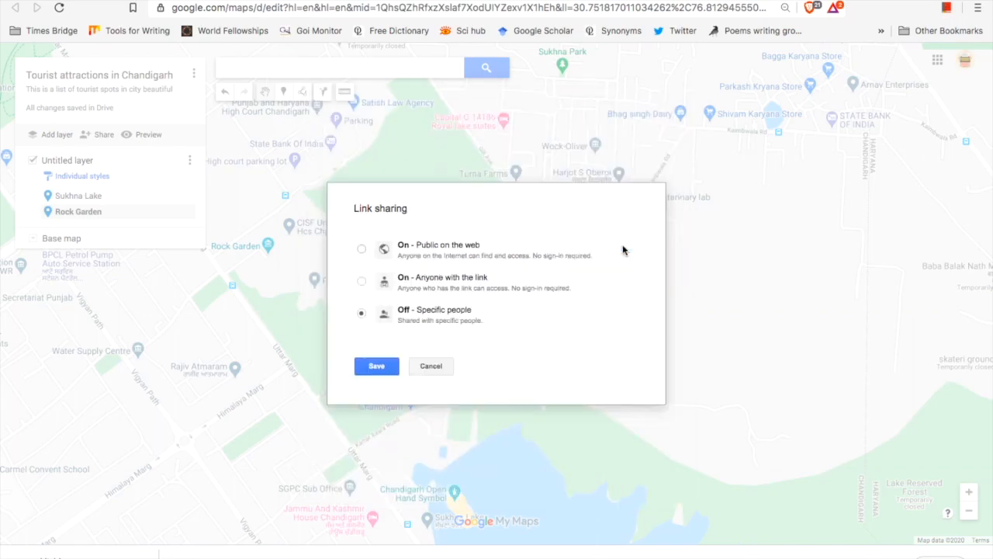
{"action": "left_click", "coordinate": [445, 247]}
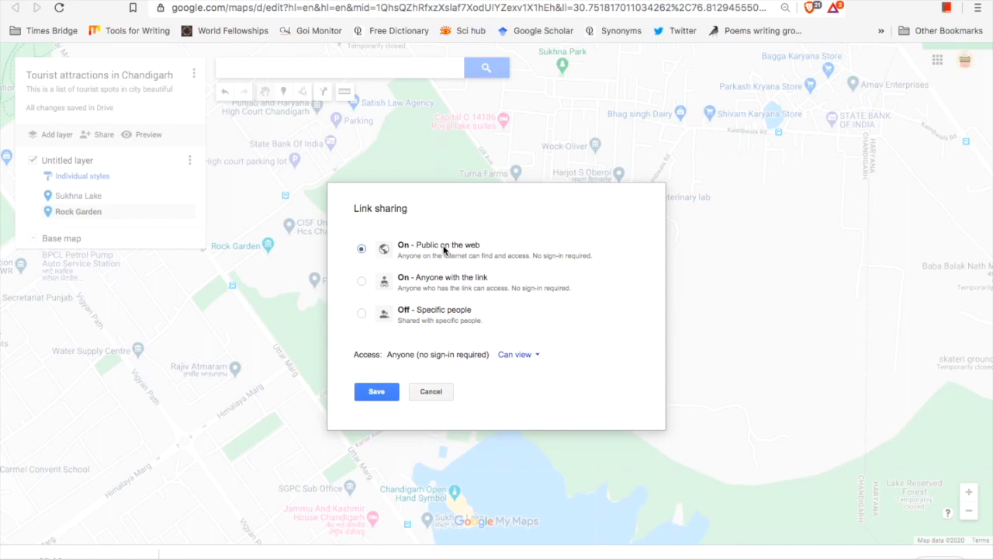
{"action": "left_click", "coordinate": [379, 394]}
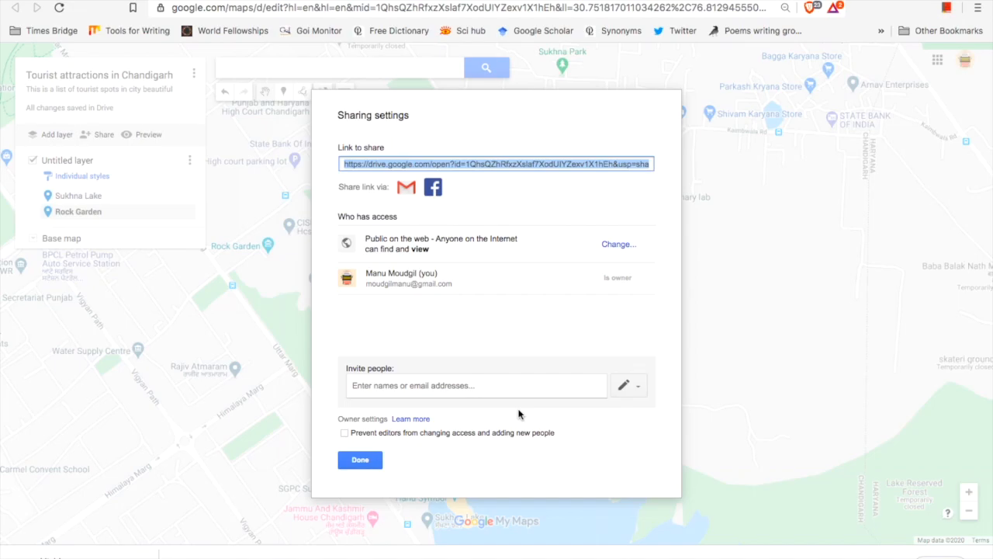
{"action": "left_click", "coordinate": [370, 460]}
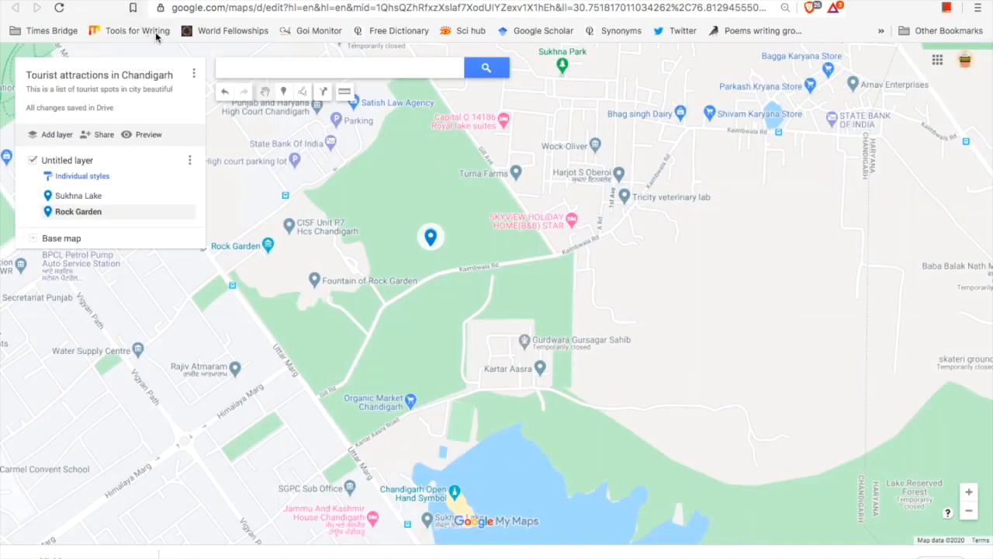
Get the HTML code for embedding the map on a site and copy it
{"action": "left_click", "coordinate": [194, 75]}
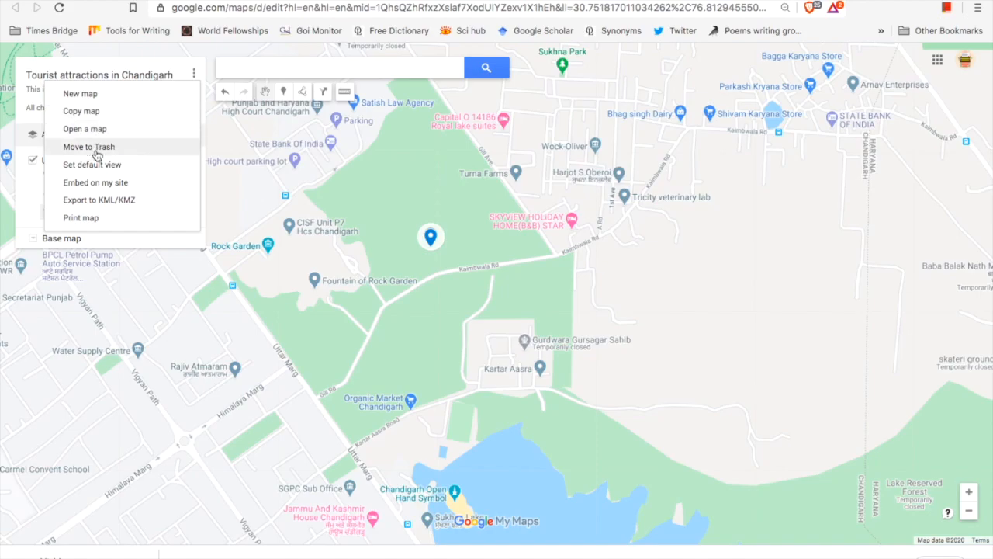
{"action": "left_click", "coordinate": [124, 184]}
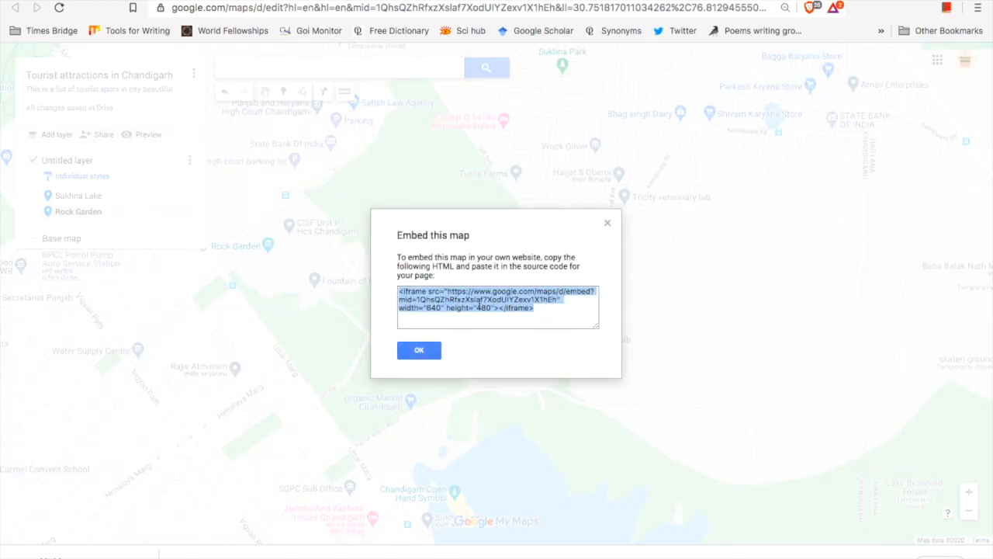
{"action": "right_click", "coordinate": [479, 307]}
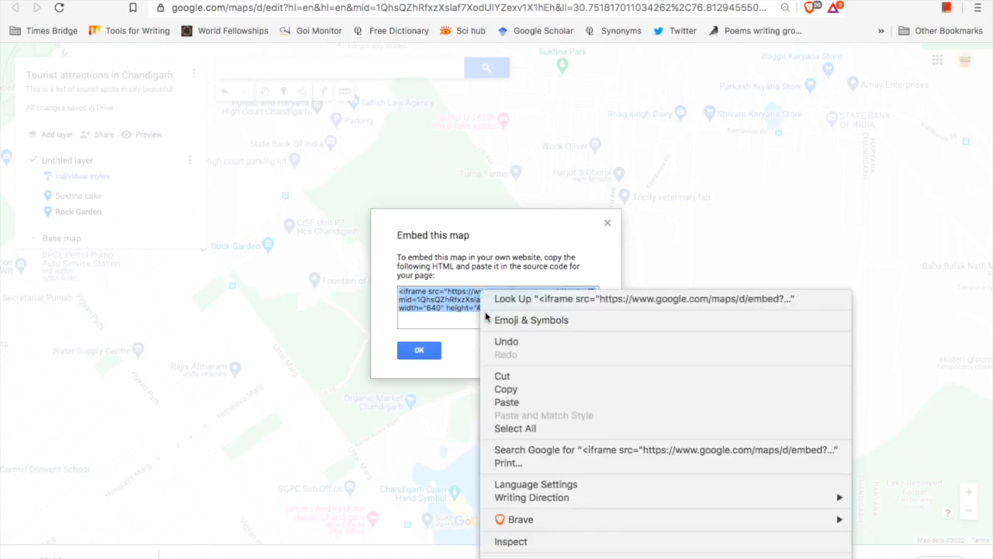
{"action": "left_click", "coordinate": [518, 389]}
Switch to the GoI Monitor website and open the story 'Uniqueness value of forest is irreplaceable'
{"action": "key", "text": "super+Tab"}
{"action": "key", "text": "super+Tab"}
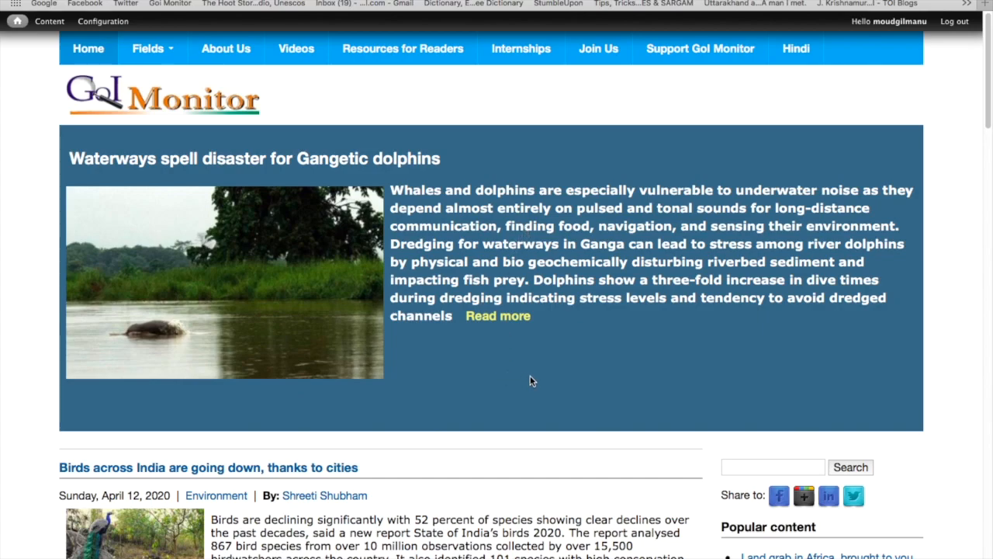
{"action": "scroll", "coordinate": [533, 380], "scroll_direction": "down", "scroll_amount": 3}
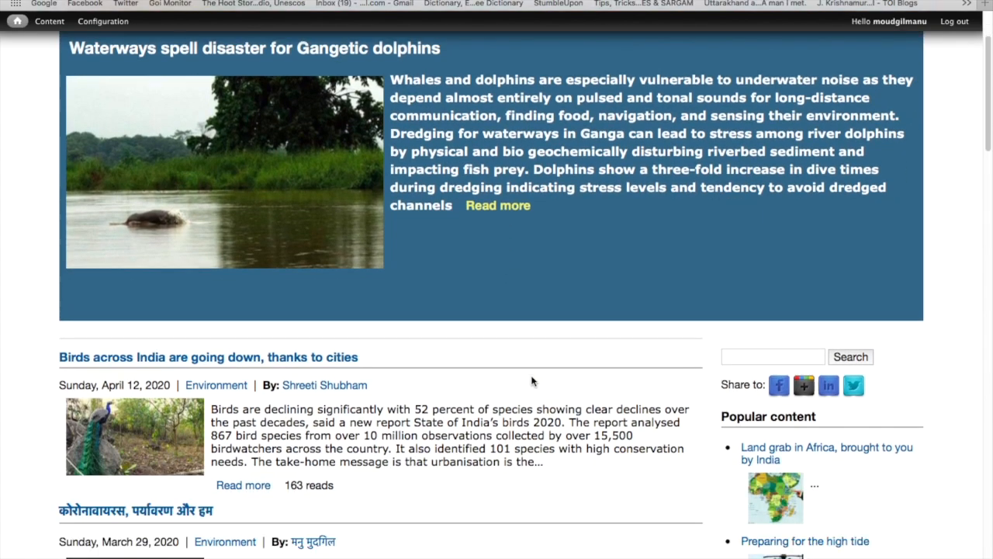
{"action": "scroll", "coordinate": [532, 380], "scroll_direction": "down", "scroll_amount": 3}
{"action": "scroll", "coordinate": [532, 380], "scroll_direction": "down", "scroll_amount": 15}
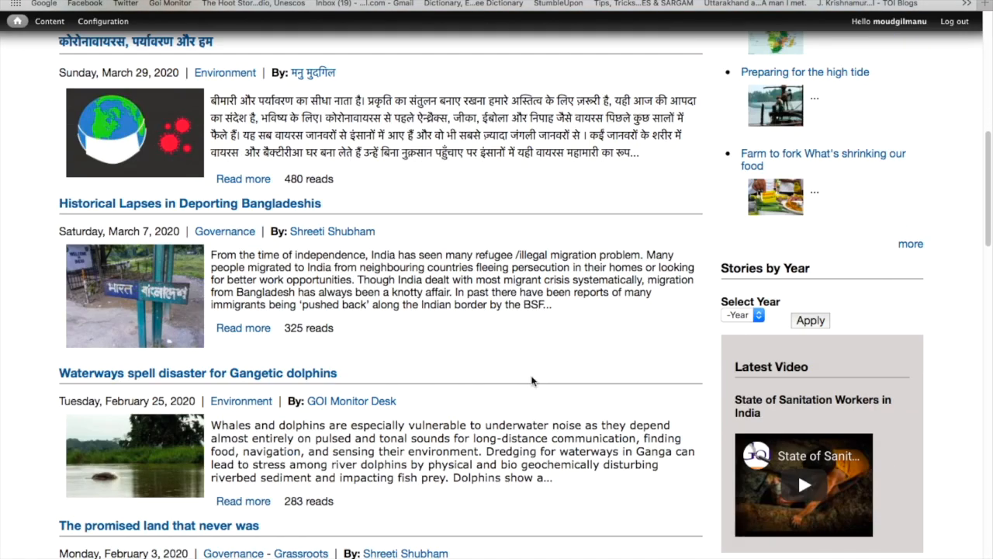
{"action": "scroll", "coordinate": [532, 378], "scroll_direction": "down", "scroll_amount": 20}
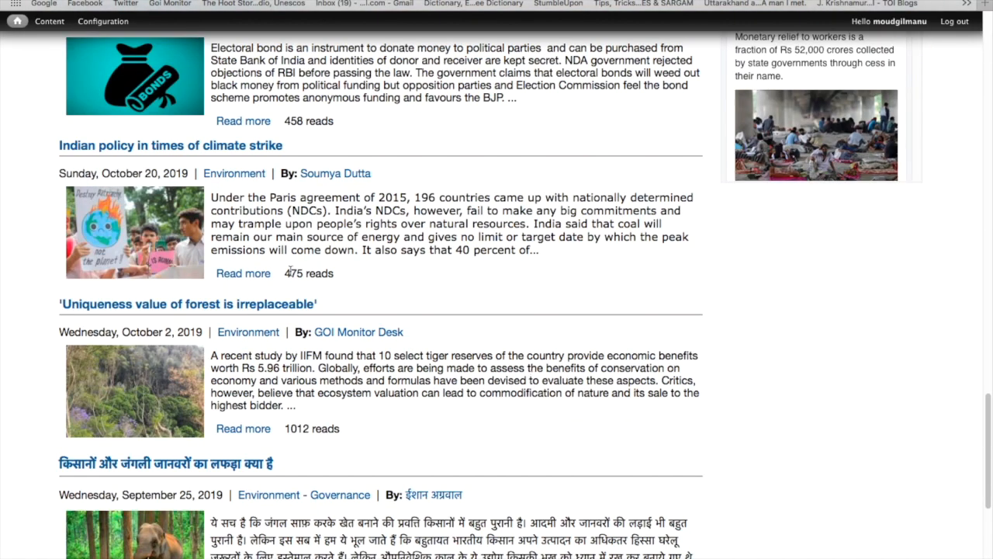
{"action": "left_click", "coordinate": [270, 305]}
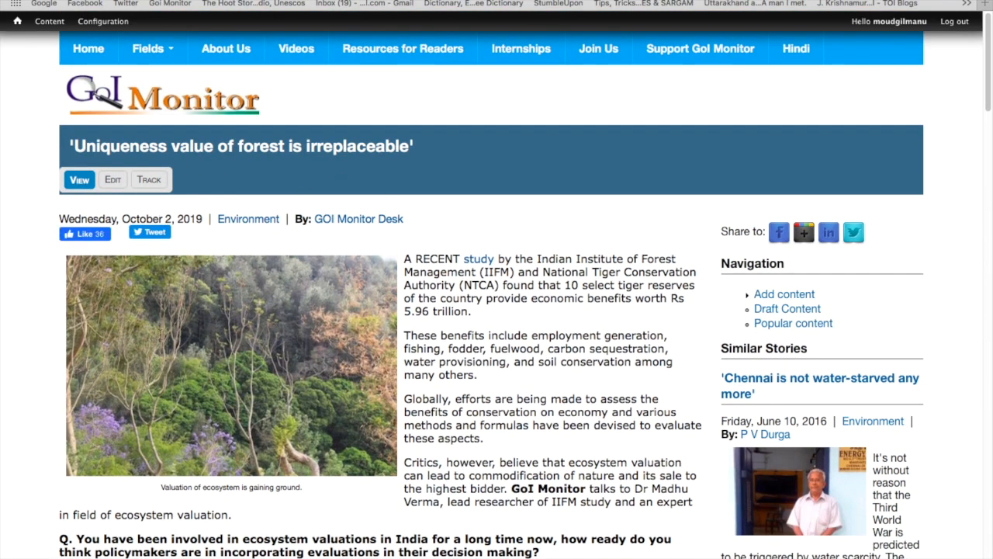
Open the story for editing and show the HTML source of its body text
{"action": "left_click", "coordinate": [309, 325]}
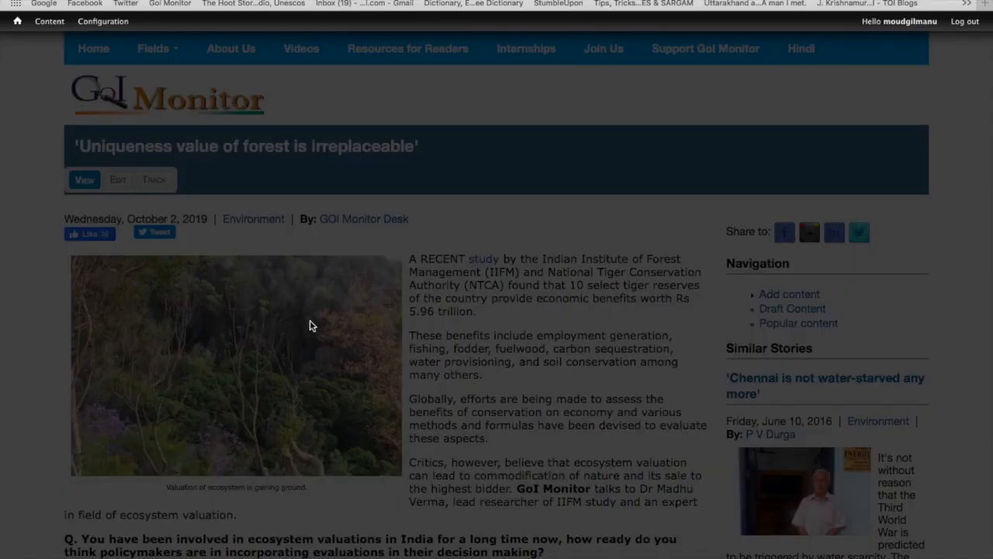
{"action": "scroll", "coordinate": [431, 342], "scroll_direction": "down", "scroll_amount": 3}
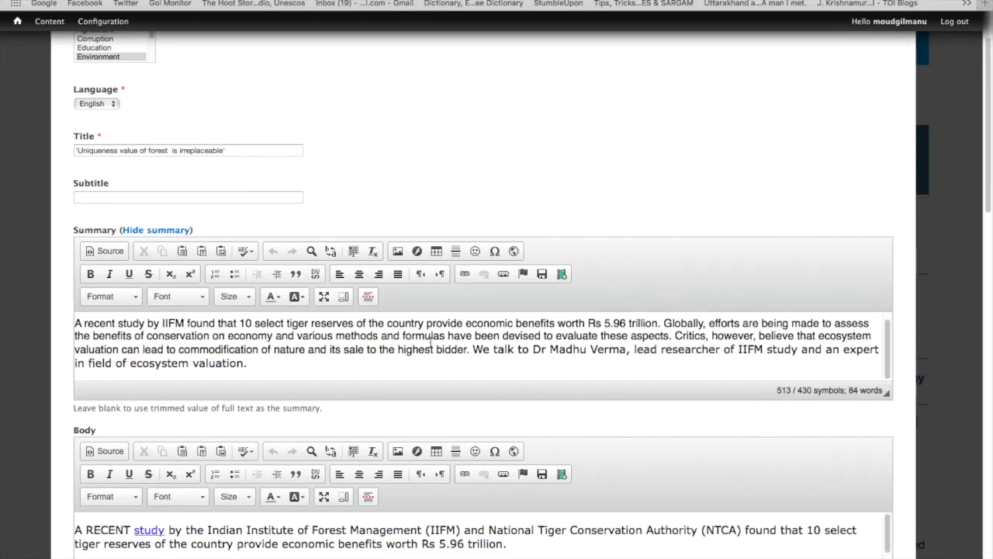
{"action": "scroll", "coordinate": [432, 343], "scroll_direction": "down", "scroll_amount": 2}
{"action": "scroll", "coordinate": [431, 347], "scroll_direction": "down", "scroll_amount": 5}
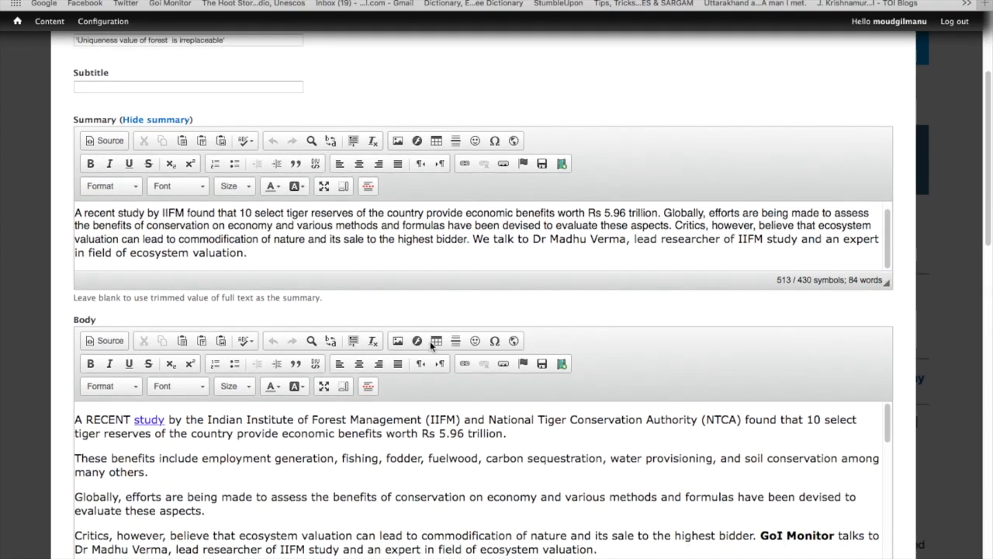
{"action": "scroll", "coordinate": [430, 342], "scroll_direction": "down", "scroll_amount": 10}
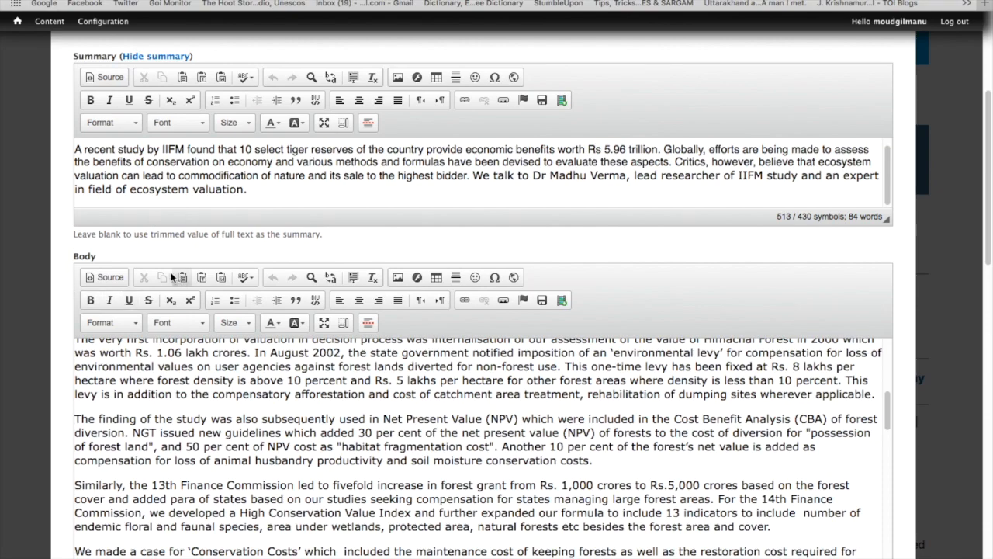
{"action": "left_click", "coordinate": [107, 277]}
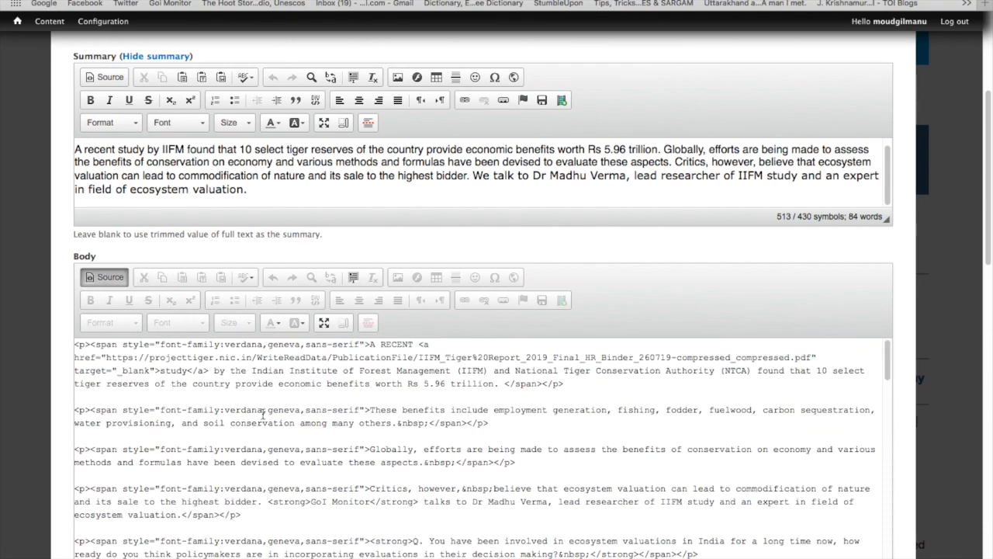
{"action": "scroll", "coordinate": [274, 411], "scroll_direction": "down", "scroll_amount": 10}
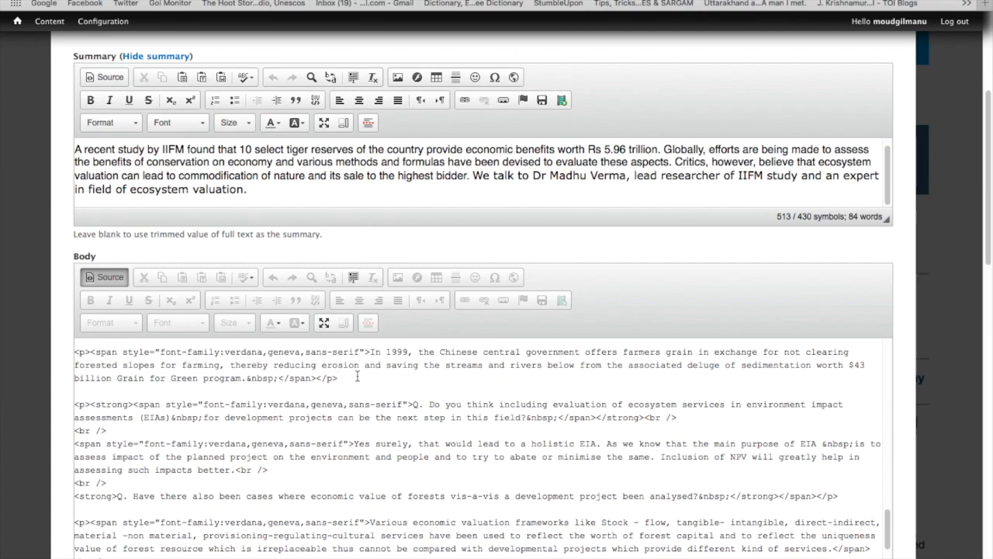
Paste the map's iframe code on its own line after the paragraph ending with "Grain for Green program"
{"action": "left_click", "coordinate": [357, 376]}
{"action": "key", "text": "Return"}
{"action": "key", "text": "Return"}
{"action": "key", "text": "ctrl+v"}
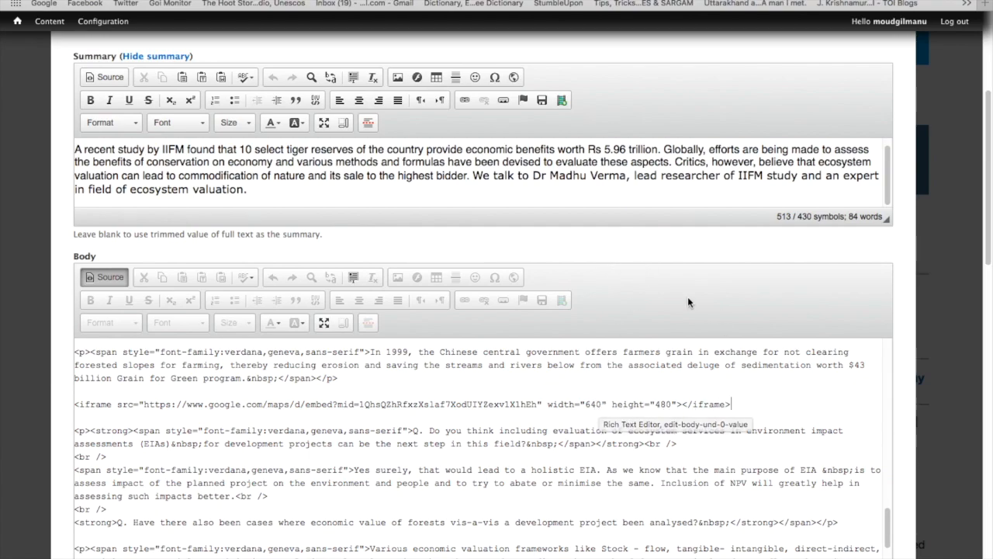
Return the body to the formatted view and preview the story, checking the area around the embedded map
{"action": "left_click", "coordinate": [110, 277]}
{"action": "scroll", "coordinate": [130, 387], "scroll_direction": "down", "scroll_amount": 20}
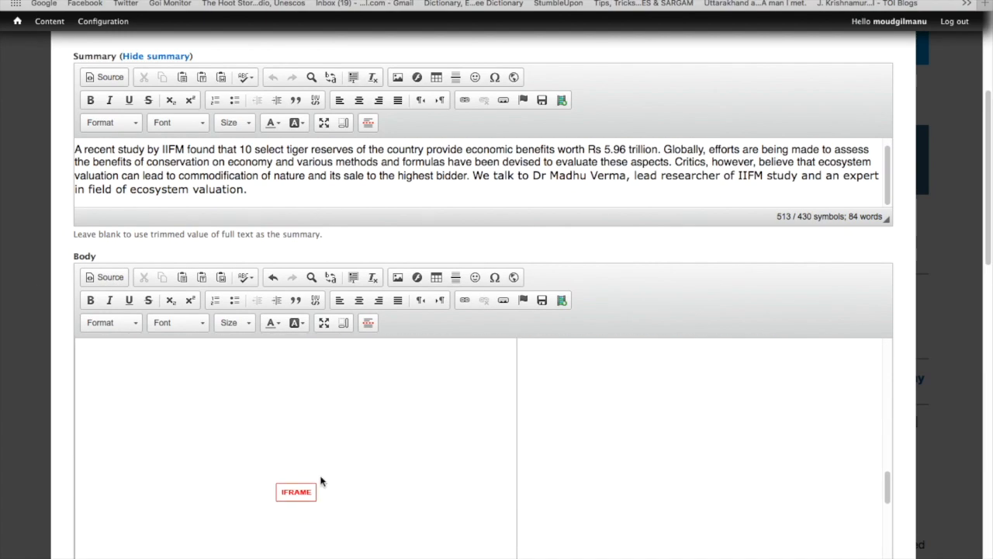
{"action": "scroll", "coordinate": [426, 496], "scroll_direction": "down", "scroll_amount": 4}
{"action": "scroll", "coordinate": [423, 495], "scroll_direction": "down", "scroll_amount": 20}
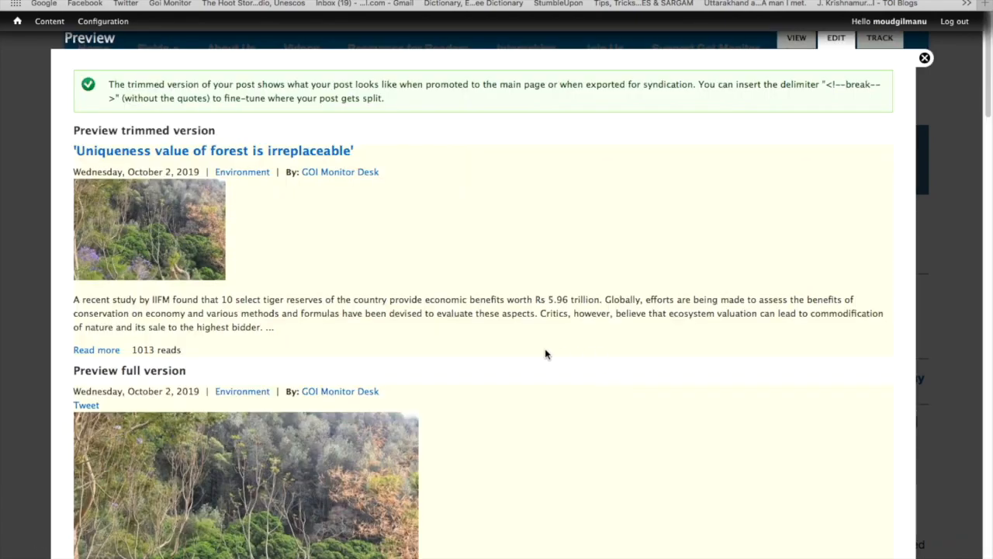
{"action": "scroll", "coordinate": [545, 353], "scroll_direction": "down", "scroll_amount": 5}
{"action": "scroll", "coordinate": [545, 354], "scroll_direction": "down", "scroll_amount": 20}
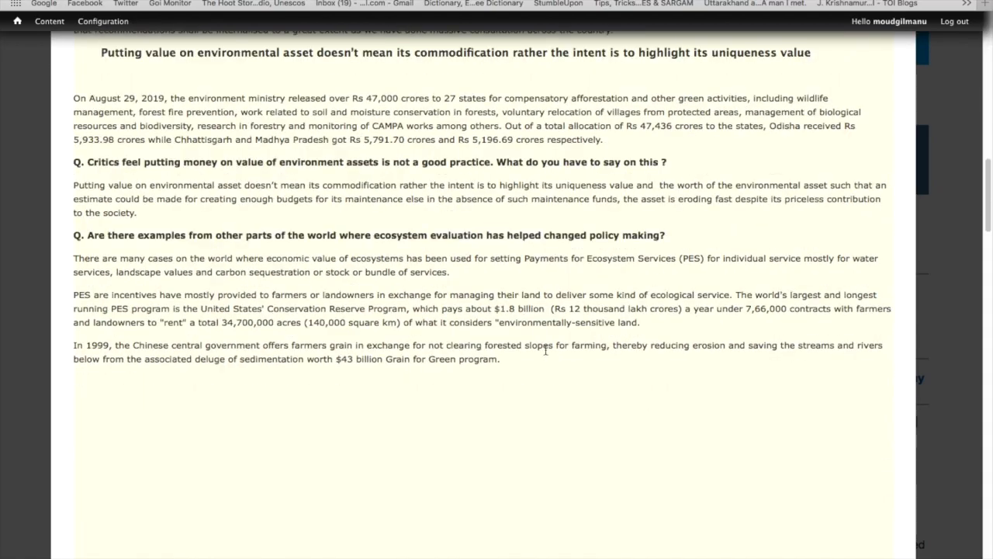
{"action": "scroll", "coordinate": [545, 353], "scroll_direction": "down", "scroll_amount": 20}
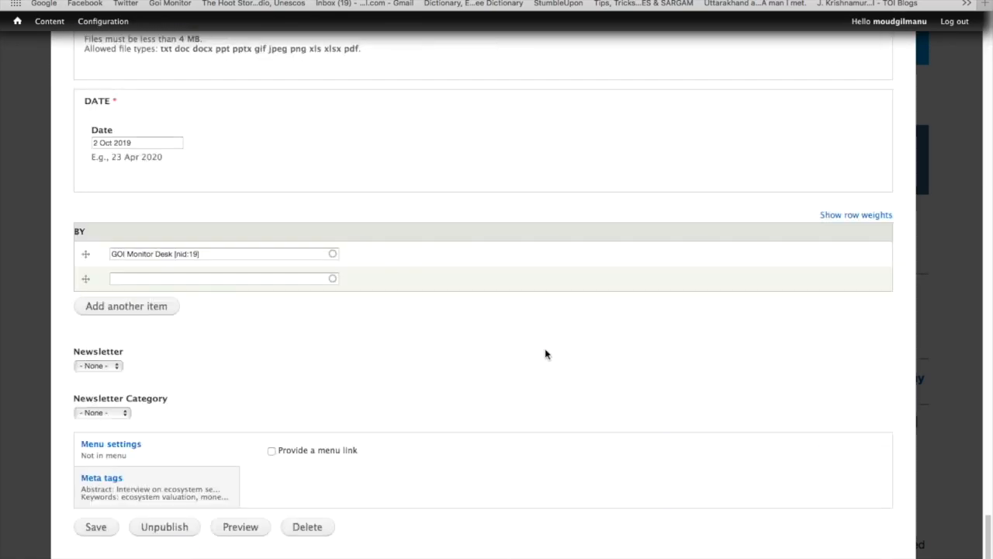
Save the edited story and look through its published page
{"action": "left_click", "coordinate": [96, 526]}
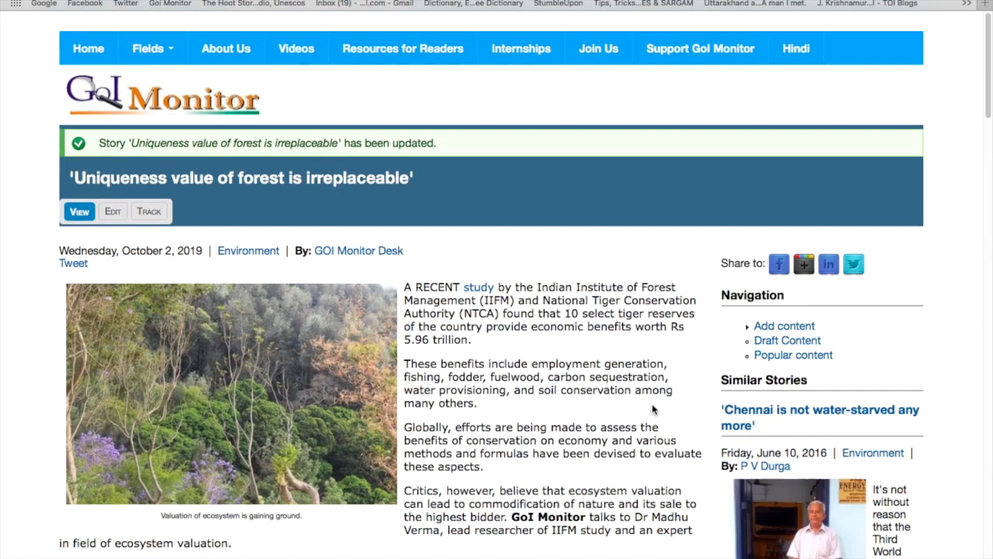
{"action": "scroll", "coordinate": [598, 398], "scroll_direction": "down", "scroll_amount": 5}
{"action": "scroll", "coordinate": [598, 399], "scroll_direction": "down", "scroll_amount": 20}
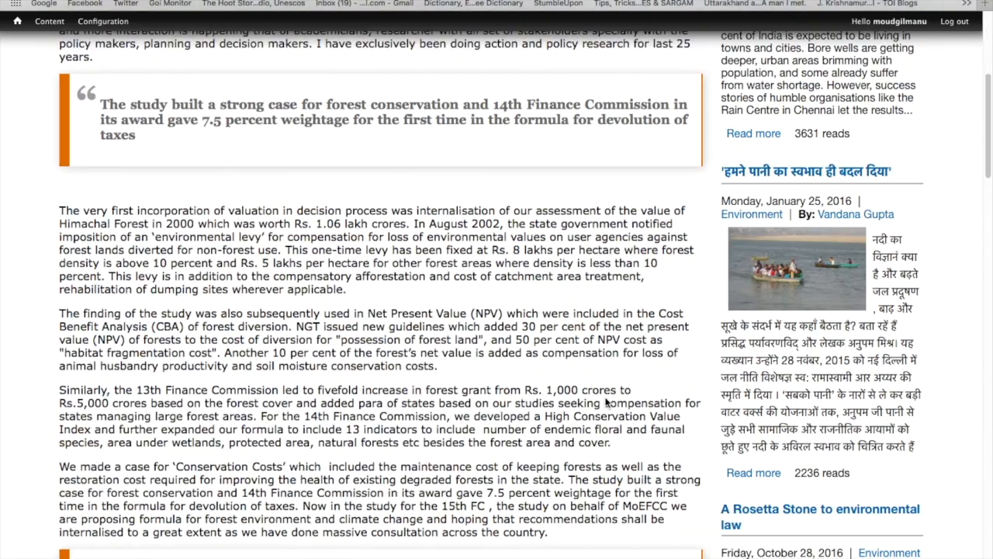
Zoom out the embedded map, open the Sukhna Lake marker's details, play its video, and return to the map
{"action": "scroll", "coordinate": [605, 402], "scroll_direction": "down", "scroll_amount": 3}
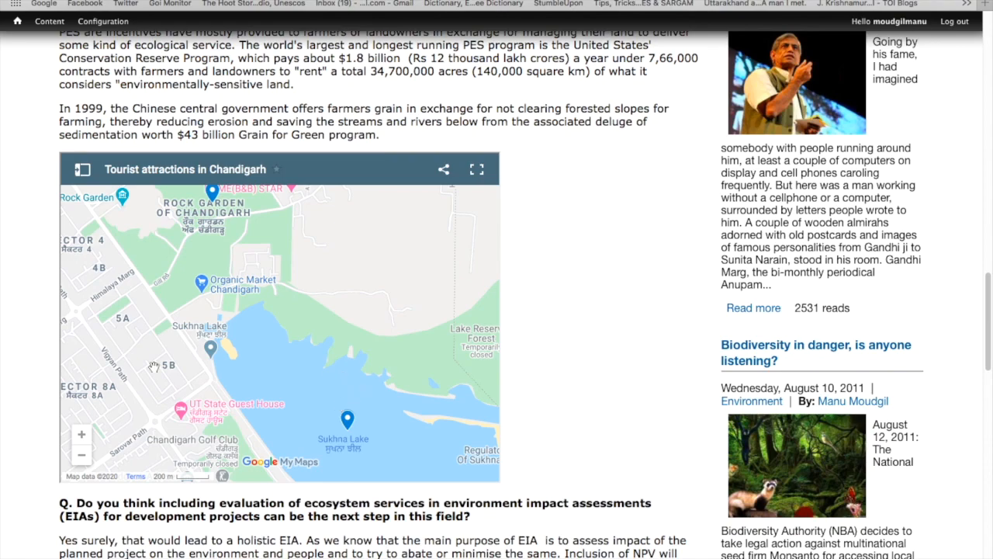
{"action": "left_click", "coordinate": [80, 455]}
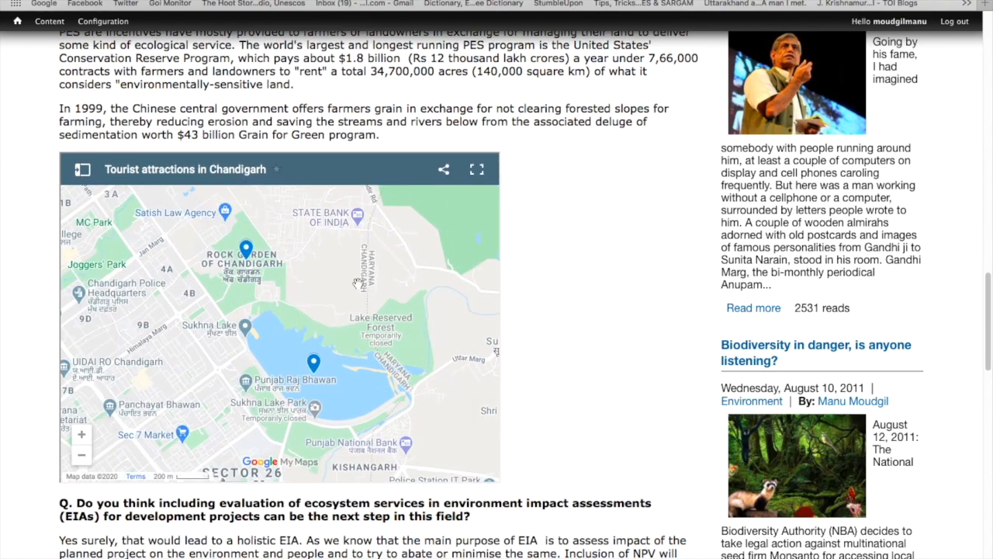
{"action": "left_click", "coordinate": [314, 363]}
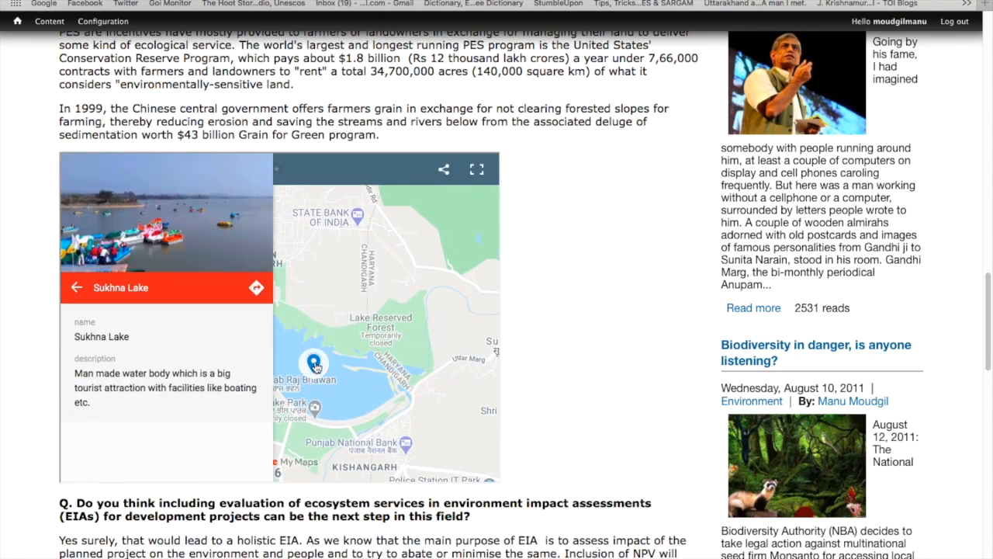
{"action": "left_click", "coordinate": [186, 218]}
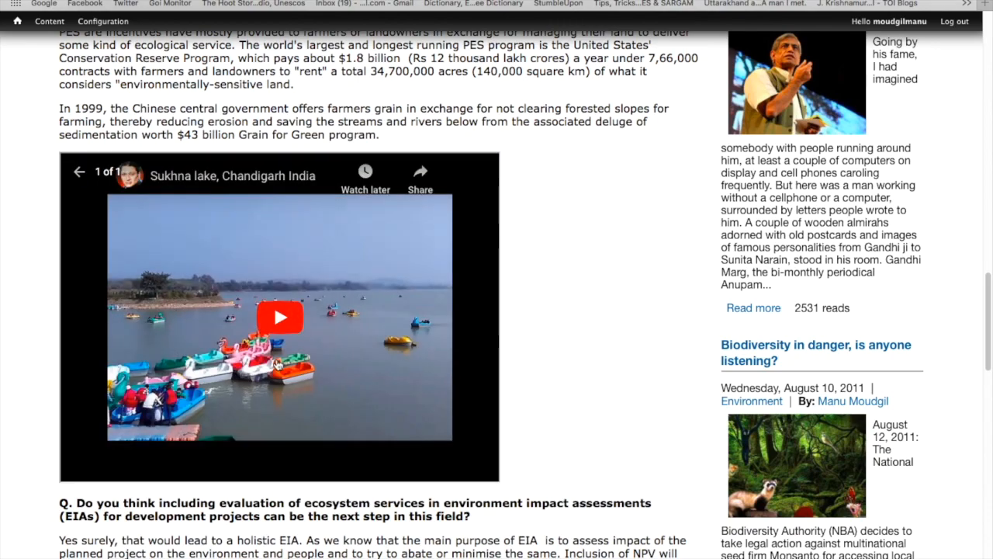
{"action": "left_click", "coordinate": [281, 318]}
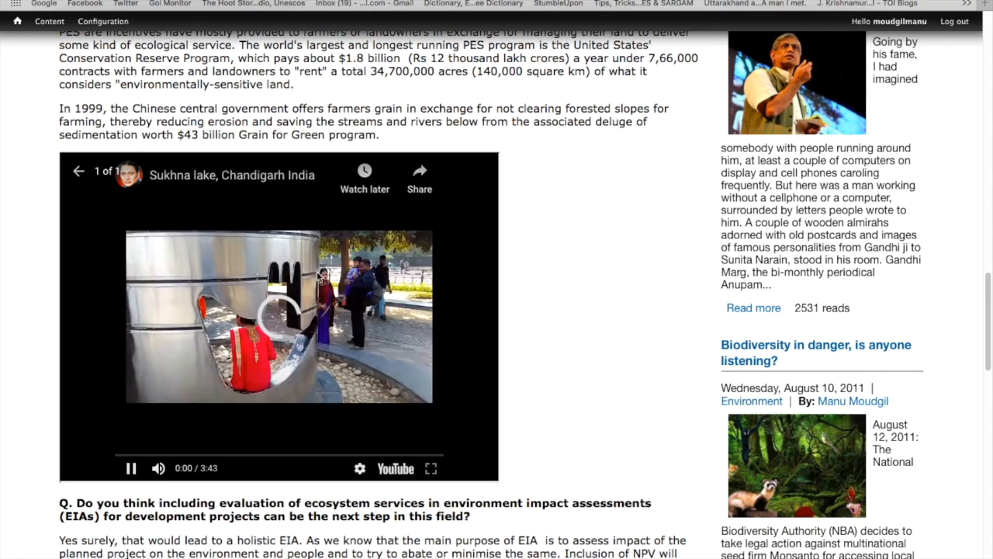
{"action": "left_click", "coordinate": [78, 173]}
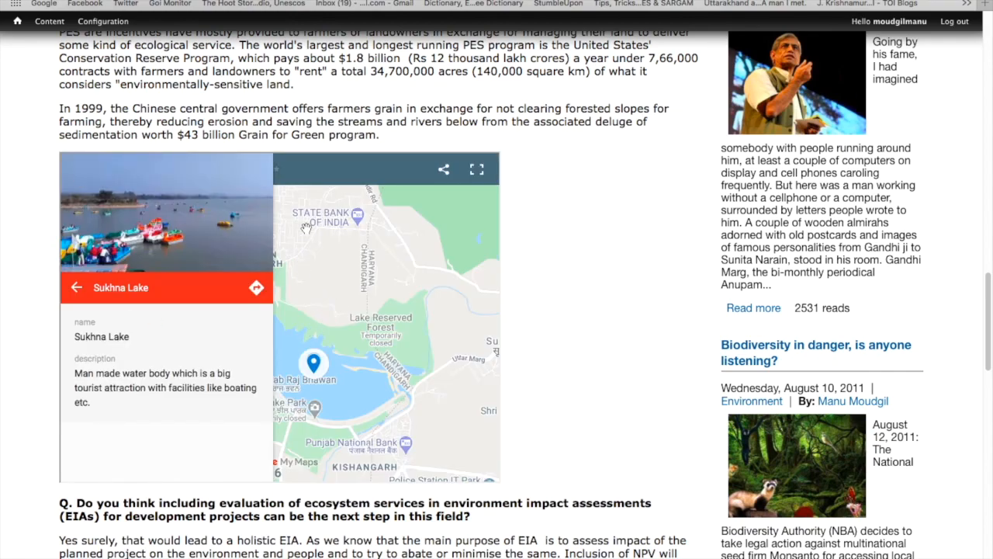
{"action": "left_click", "coordinate": [76, 287]}
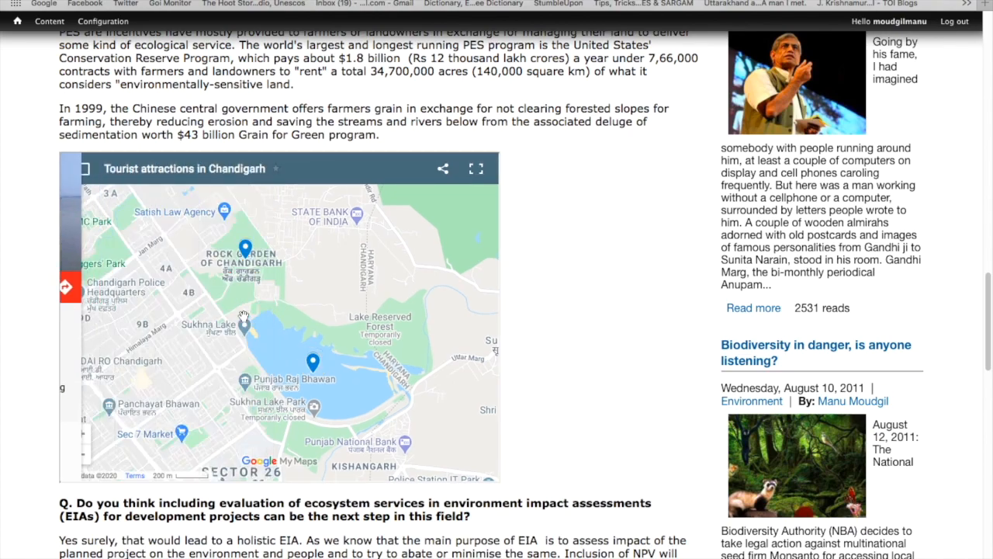
View the Rock Garden marker's photo and description in the embedded map, then close its details and check the surrounding story text
{"action": "left_click", "coordinate": [246, 252]}
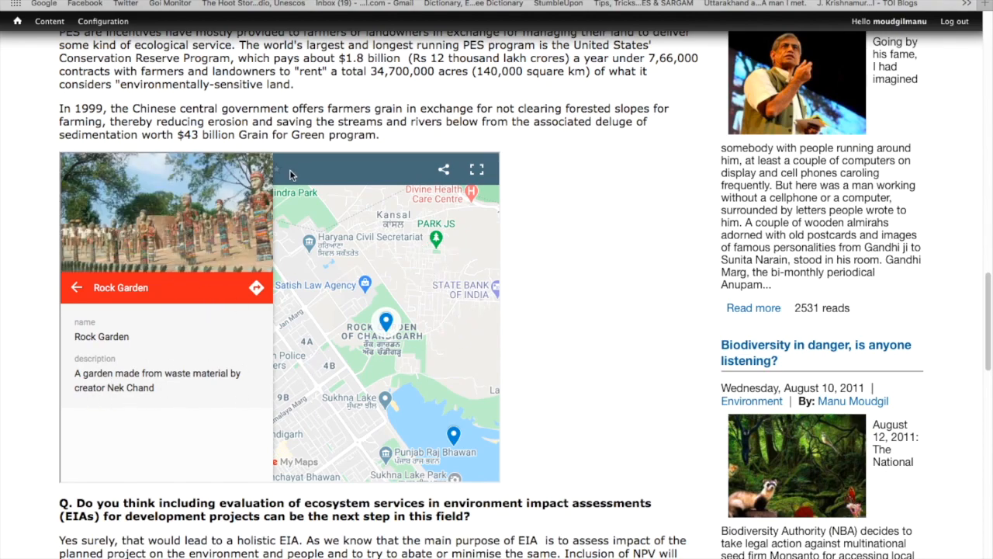
{"action": "left_click", "coordinate": [77, 288]}
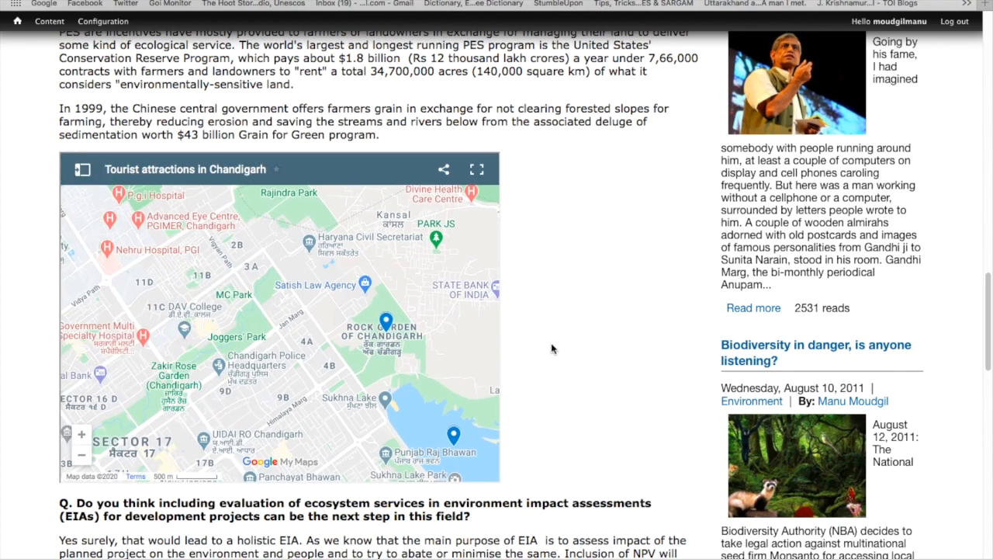
{"action": "scroll", "coordinate": [552, 348], "scroll_direction": "down", "scroll_amount": 2}
{"action": "scroll", "coordinate": [556, 321], "scroll_direction": "up", "scroll_amount": 1}
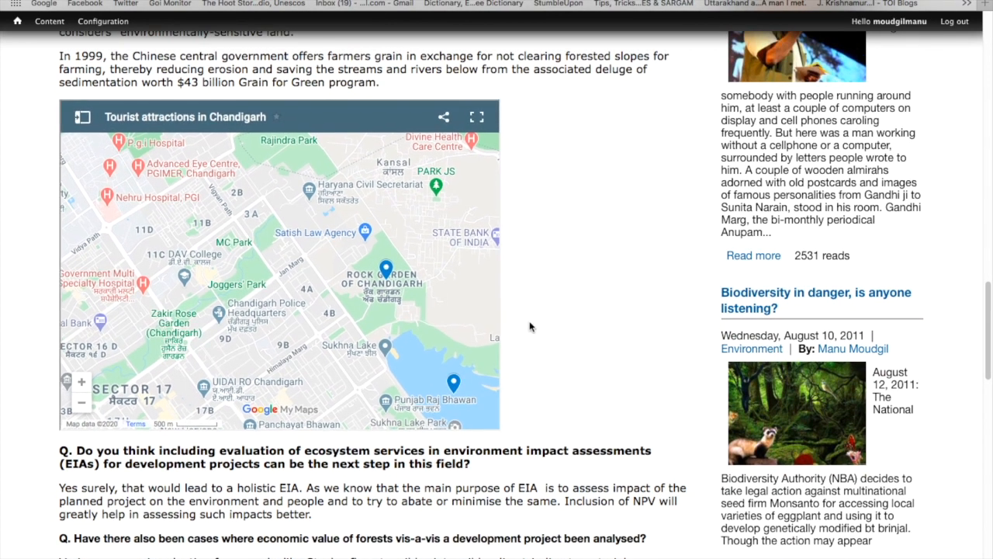
{"action": "scroll", "coordinate": [530, 326], "scroll_direction": "down", "scroll_amount": 1}
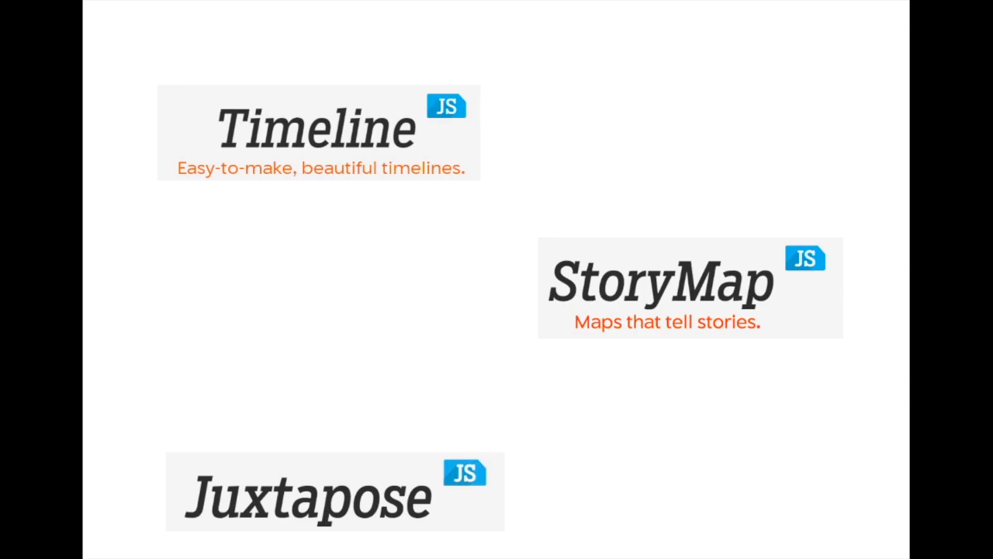
Switch to the browser showing the Knight Lab website, find its storytelling tools and open Juxtapose
{"action": "key", "text": "super+Tab"}
{"action": "scroll", "coordinate": [698, 349], "scroll_direction": "down", "scroll_amount": 3}
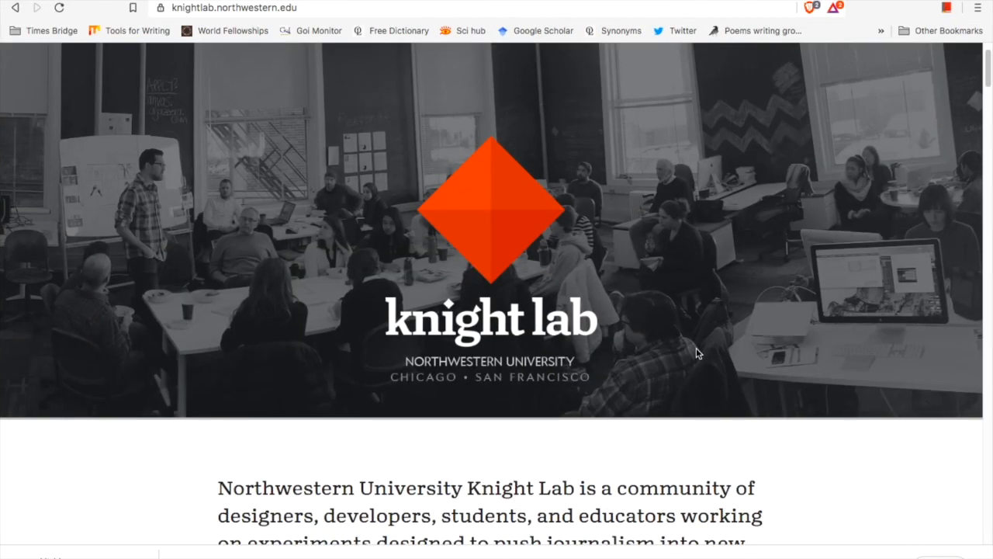
{"action": "scroll", "coordinate": [696, 352], "scroll_direction": "down", "scroll_amount": 10}
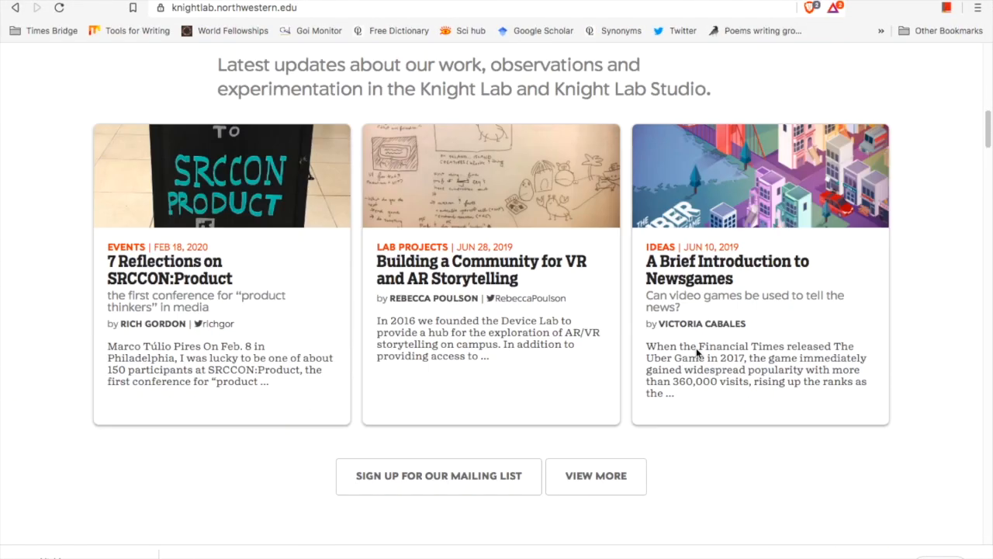
{"action": "scroll", "coordinate": [696, 354], "scroll_direction": "down", "scroll_amount": 6}
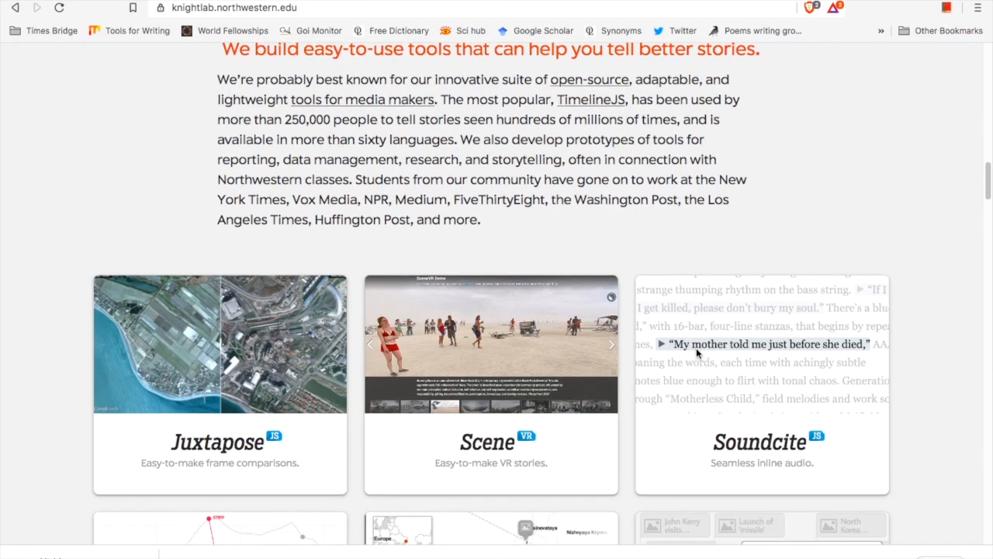
{"action": "scroll", "coordinate": [695, 353], "scroll_direction": "down", "scroll_amount": 3}
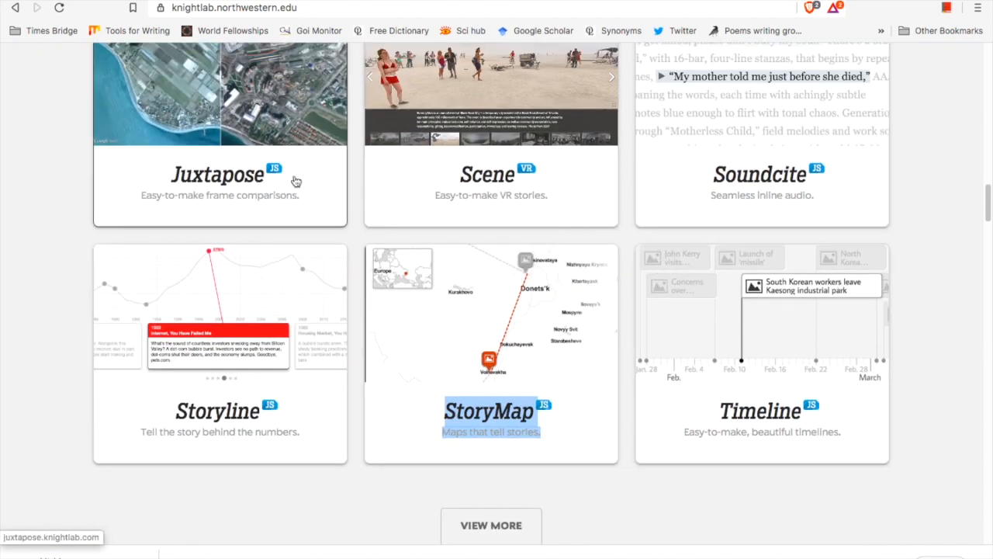
{"action": "left_click", "coordinate": [362, 212]}
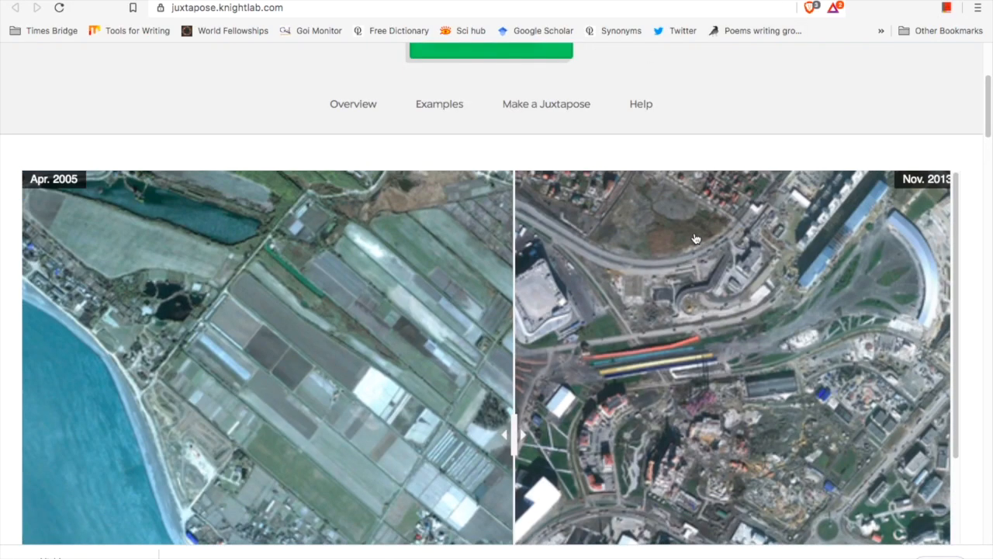
Examine the Juxtapose sample comparison, revealing the full Apr. 2005 satellite image and returning the divider to about the middle
{"action": "scroll", "coordinate": [886, 160], "scroll_direction": "up", "scroll_amount": 3}
{"action": "scroll", "coordinate": [890, 183], "scroll_direction": "down", "scroll_amount": 1}
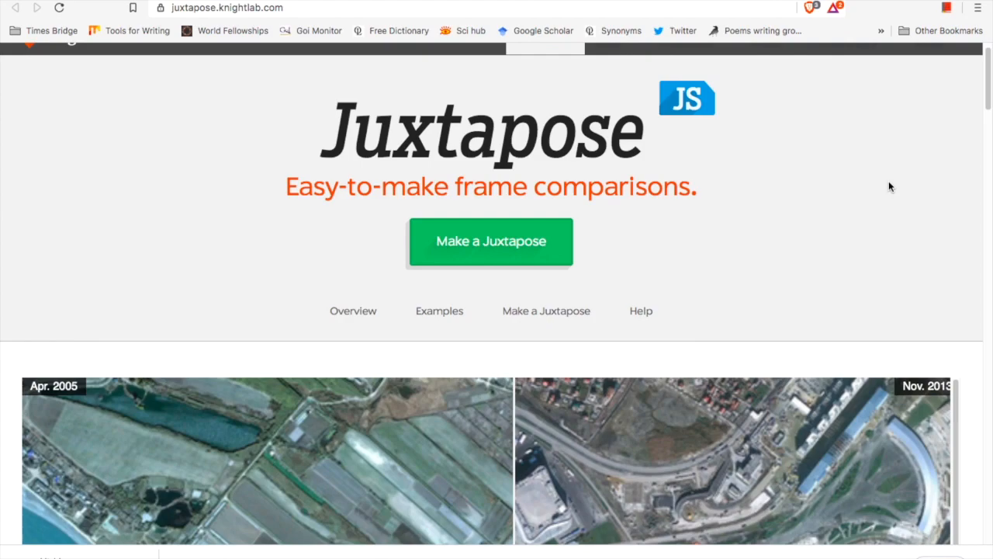
{"action": "scroll", "coordinate": [890, 186], "scroll_direction": "down", "scroll_amount": 5}
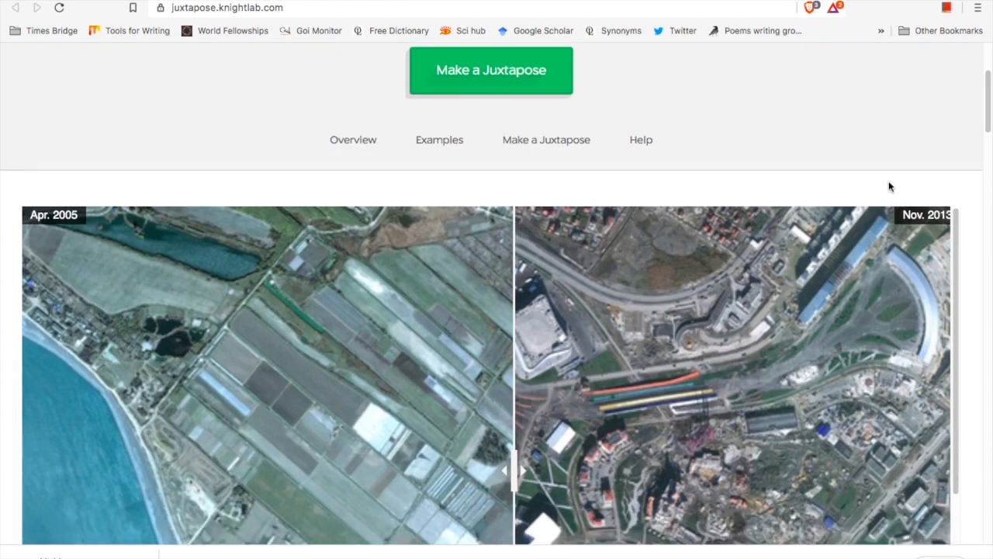
{"action": "scroll", "coordinate": [890, 187], "scroll_direction": "down", "scroll_amount": 1}
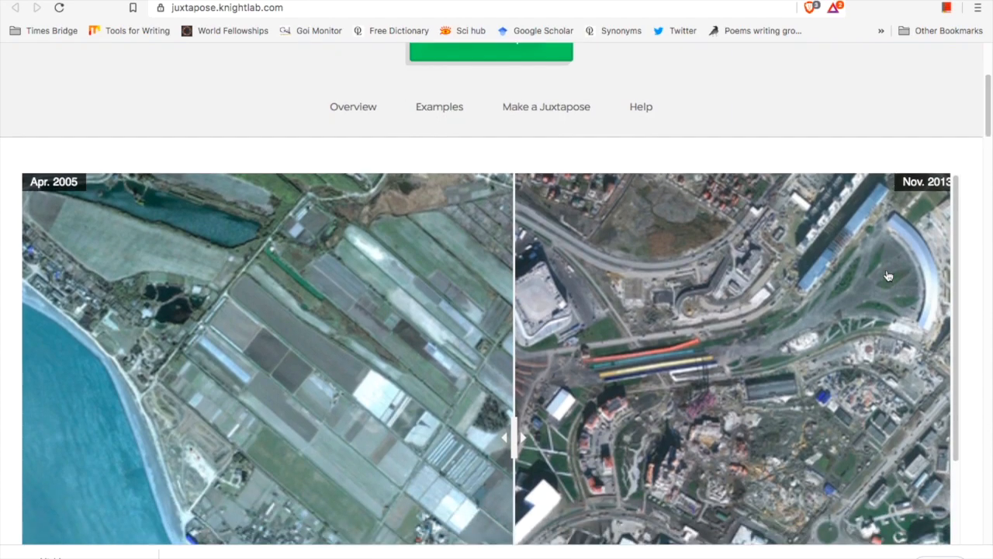
{"action": "scroll", "coordinate": [977, 274], "scroll_direction": "down", "scroll_amount": 1}
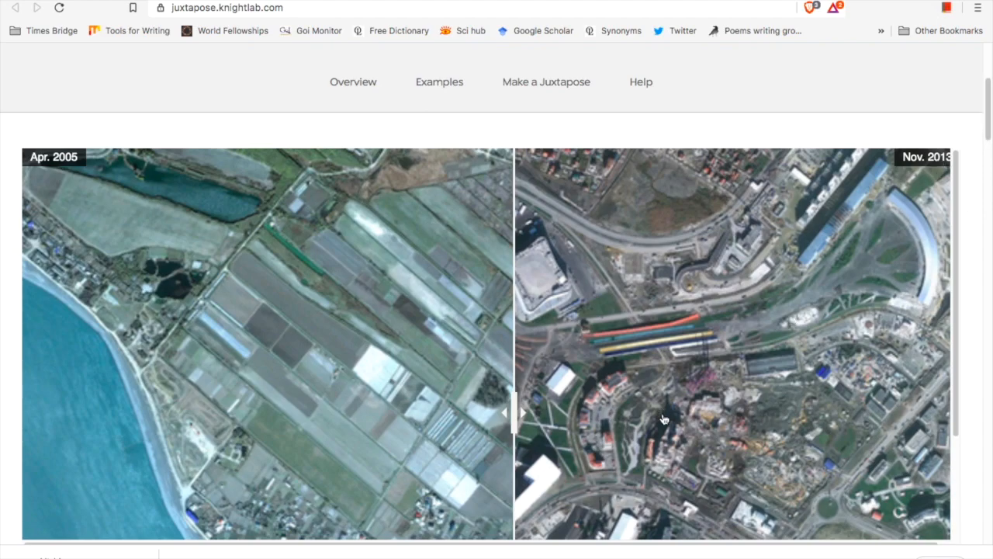
{"action": "scroll", "coordinate": [976, 317], "scroll_direction": "down", "scroll_amount": 1}
{"action": "scroll", "coordinate": [976, 317], "scroll_direction": "up", "scroll_amount": 1}
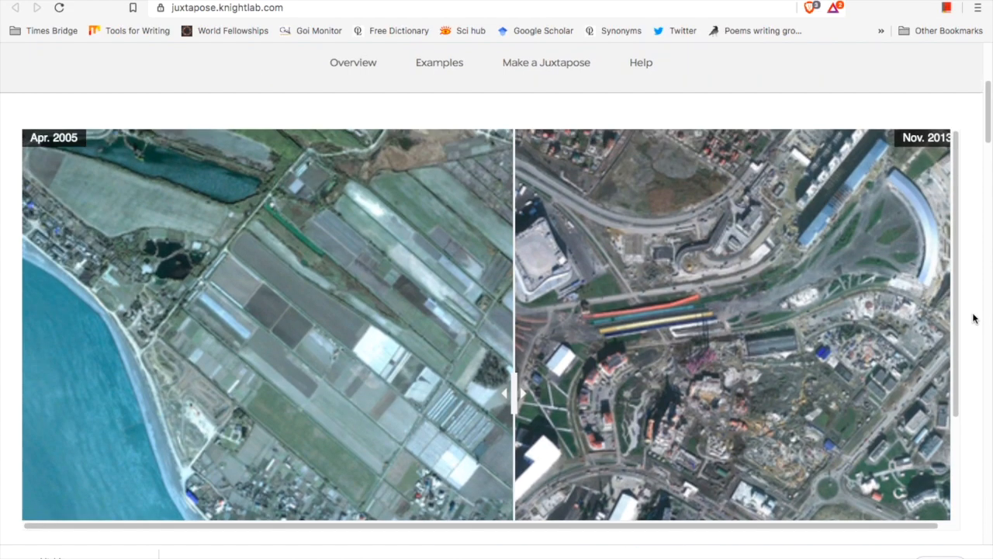
{"action": "left_click_drag", "start_coordinate": [513, 399], "coordinate": [956, 426]}
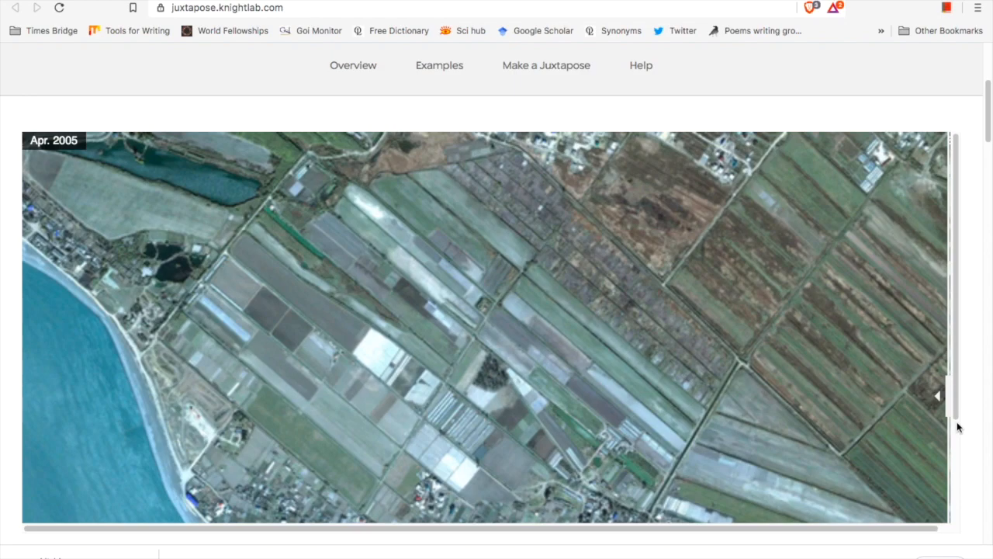
{"action": "left_click_drag", "start_coordinate": [956, 426], "coordinate": [502, 430]}
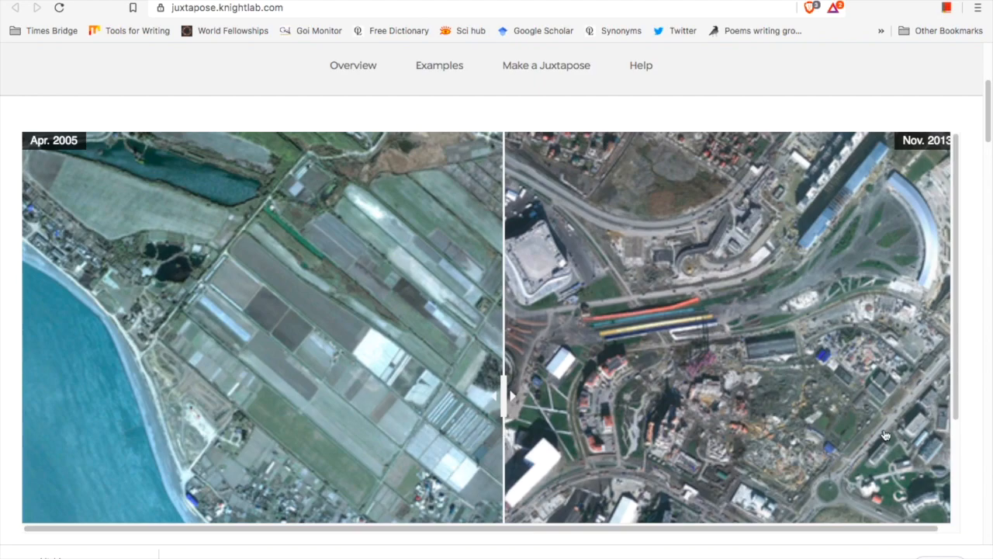
Move the sample's divider toward the Apr. 2005 side and back to compare it with the Nov. 2013 image
{"action": "scroll", "coordinate": [983, 409], "scroll_direction": "up", "scroll_amount": 1}
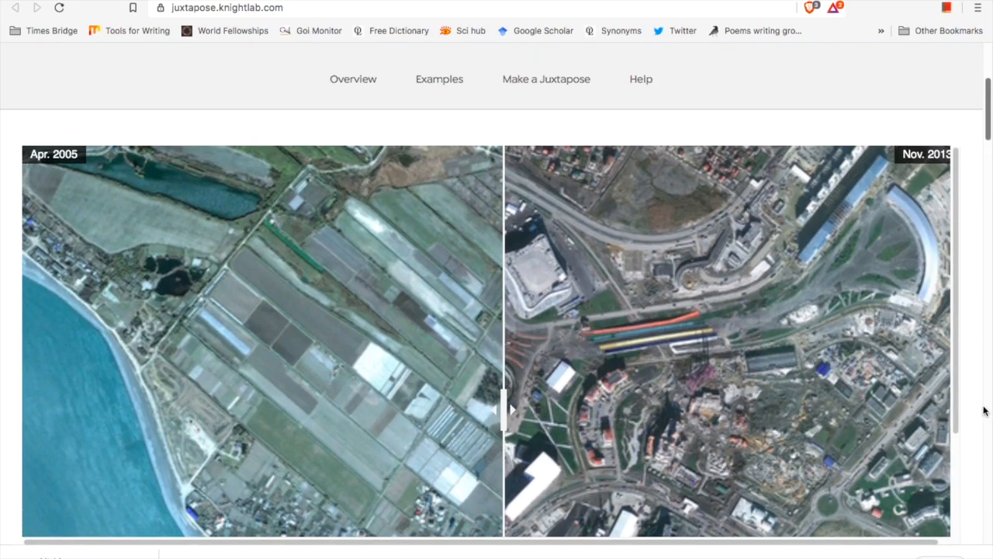
{"action": "scroll", "coordinate": [983, 410], "scroll_direction": "down", "scroll_amount": 1}
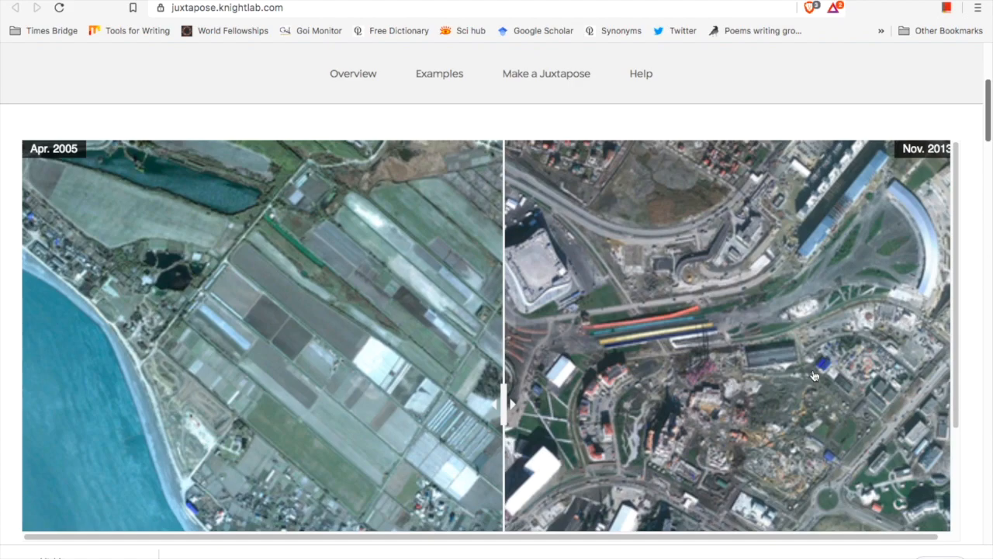
{"action": "left_click_drag", "start_coordinate": [587, 402], "coordinate": [451, 410]}
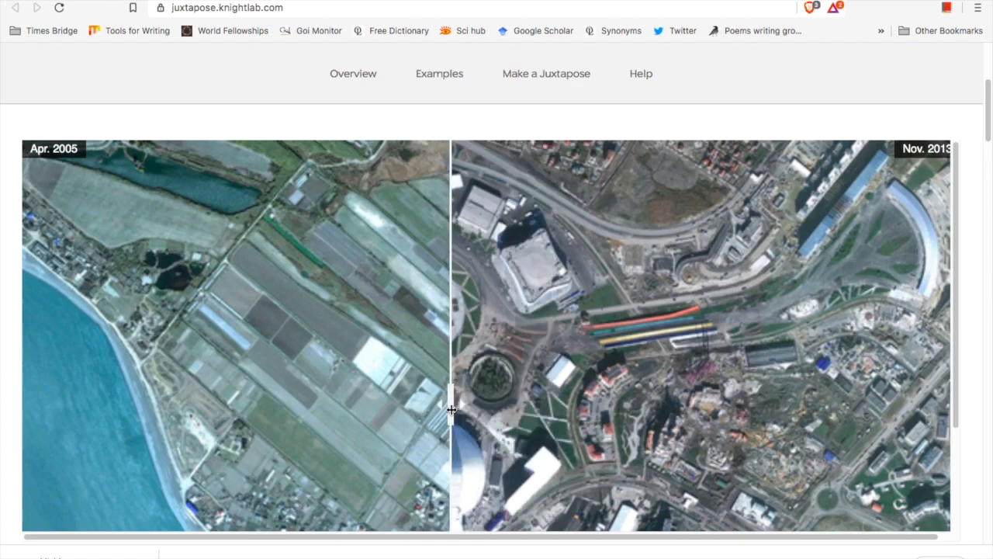
{"action": "left_click_drag", "start_coordinate": [452, 409], "coordinate": [500, 385]}
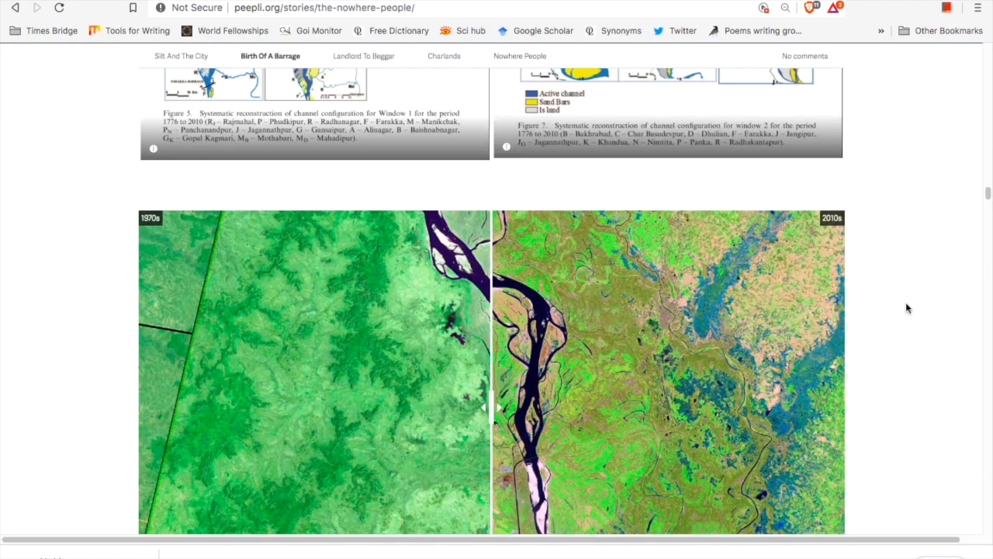
Return to the beginning of "The Nowhere People" story and view its title image, section links and introduction
{"action": "scroll", "coordinate": [919, 290], "scroll_direction": "up", "scroll_amount": 15}
{"action": "scroll", "coordinate": [921, 296], "scroll_direction": "up", "scroll_amount": 10}
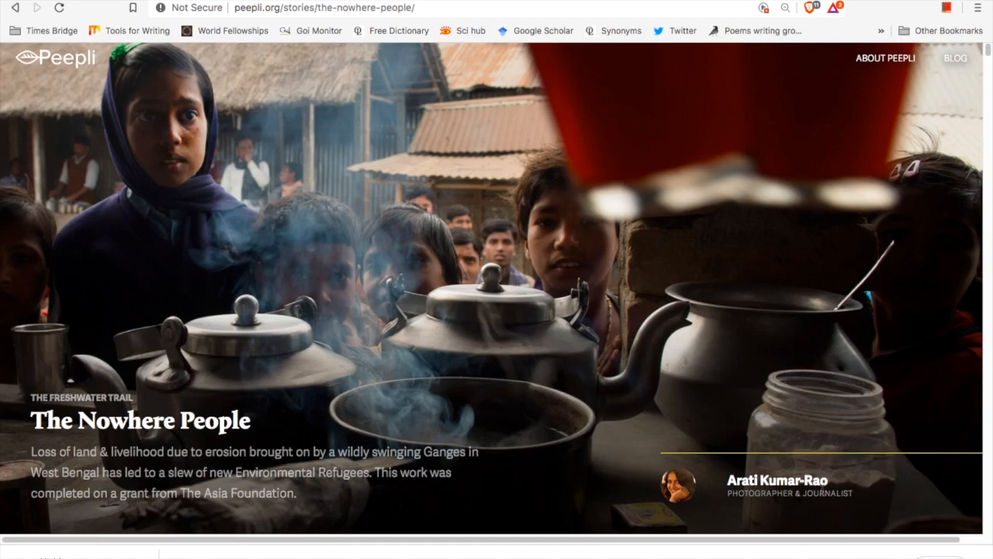
{"action": "scroll", "coordinate": [797, 349], "scroll_direction": "down", "scroll_amount": 1}
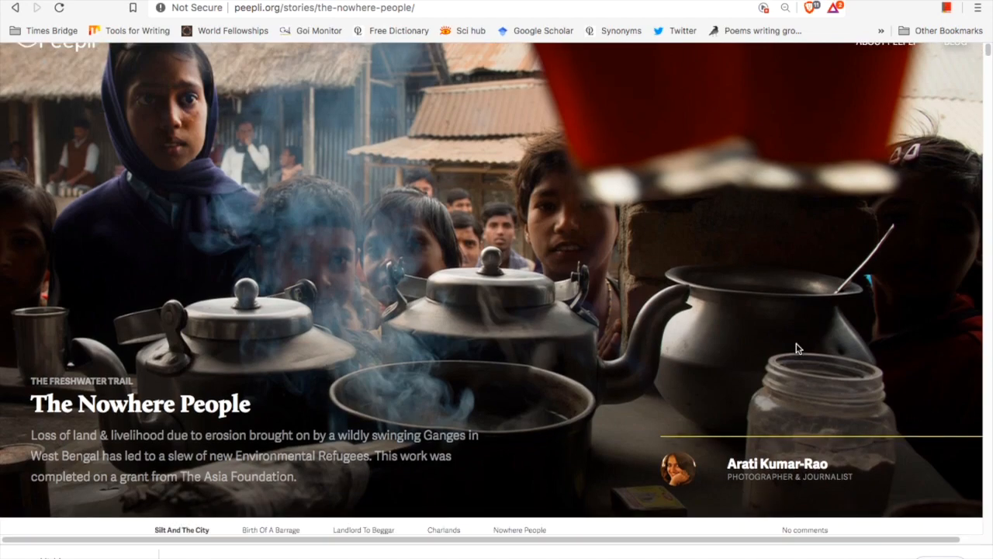
{"action": "scroll", "coordinate": [797, 349], "scroll_direction": "down", "scroll_amount": 3}
{"action": "scroll", "coordinate": [797, 345], "scroll_direction": "down", "scroll_amount": 1}
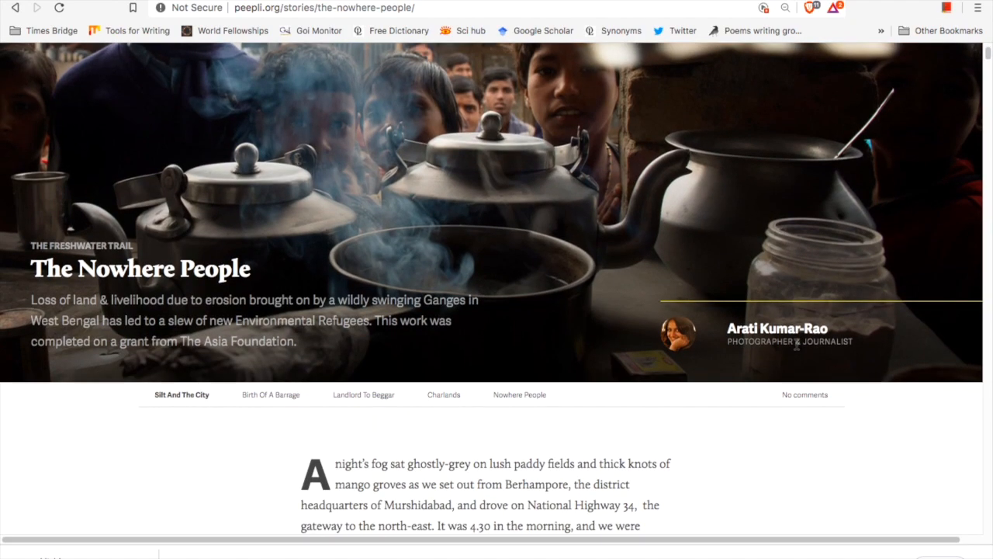
{"action": "scroll", "coordinate": [796, 346], "scroll_direction": "down", "scroll_amount": 1}
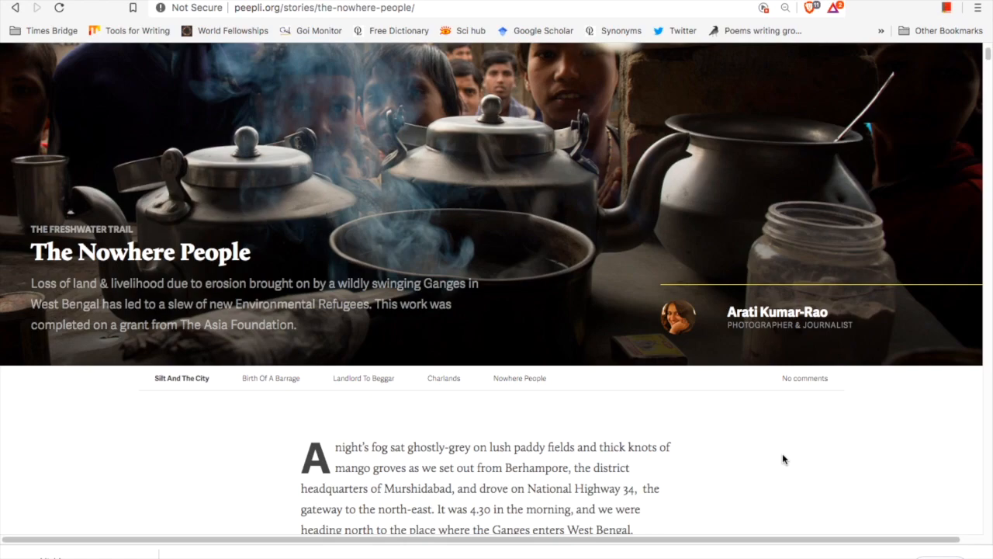
{"action": "scroll", "coordinate": [782, 457], "scroll_direction": "down", "scroll_amount": 1}
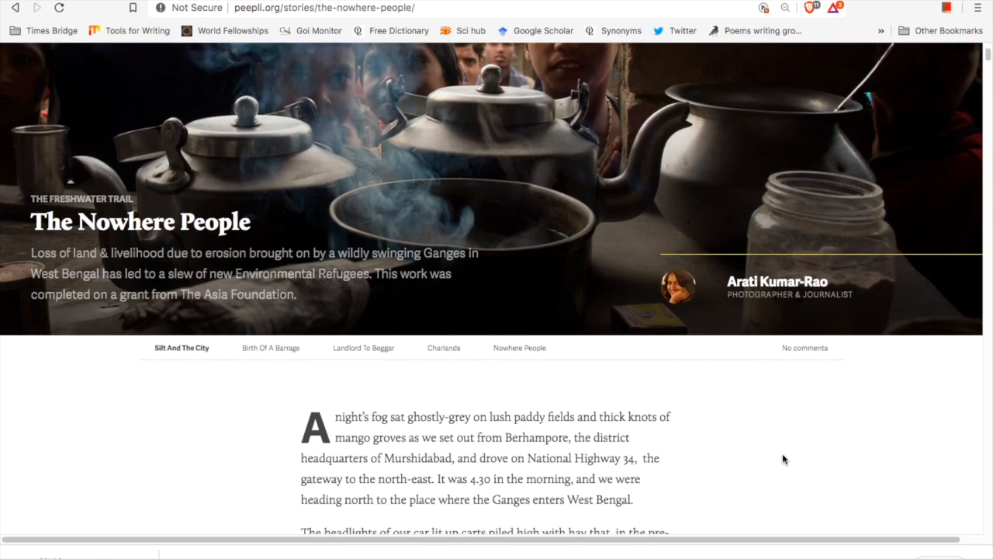
Browse the story's text and photos through "Silt And The City" and "Birth Of A Barrage" to the river channel maps
{"action": "scroll", "coordinate": [782, 458], "scroll_direction": "down", "scroll_amount": 8}
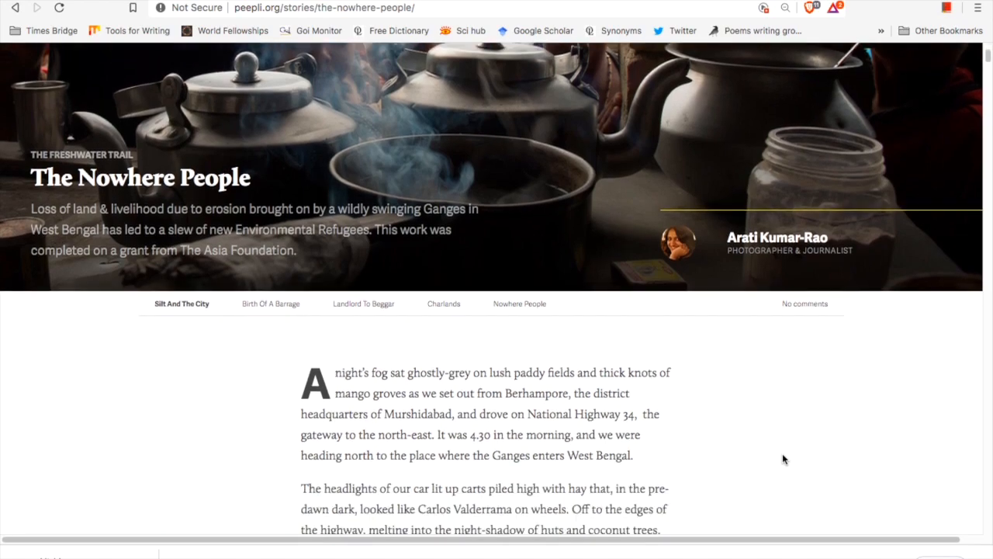
{"action": "scroll", "coordinate": [782, 458], "scroll_direction": "down", "scroll_amount": 3}
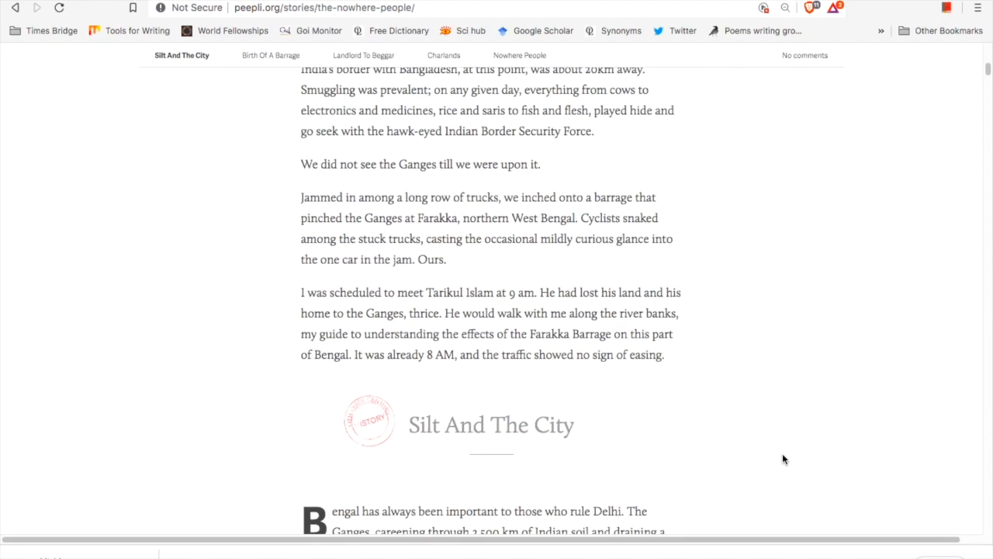
{"action": "scroll", "coordinate": [782, 458], "scroll_direction": "down", "scroll_amount": 20}
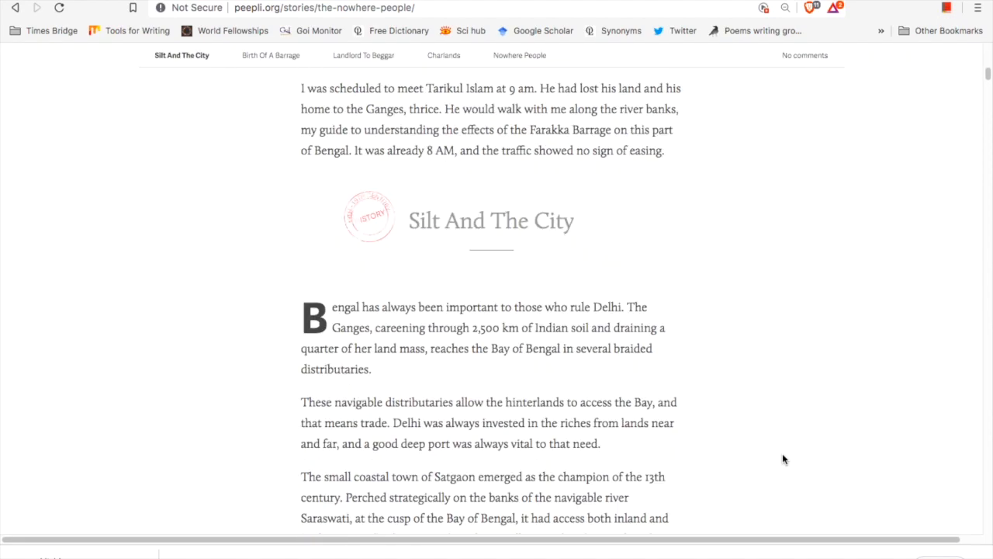
{"action": "scroll", "coordinate": [782, 458], "scroll_direction": "down", "scroll_amount": 5}
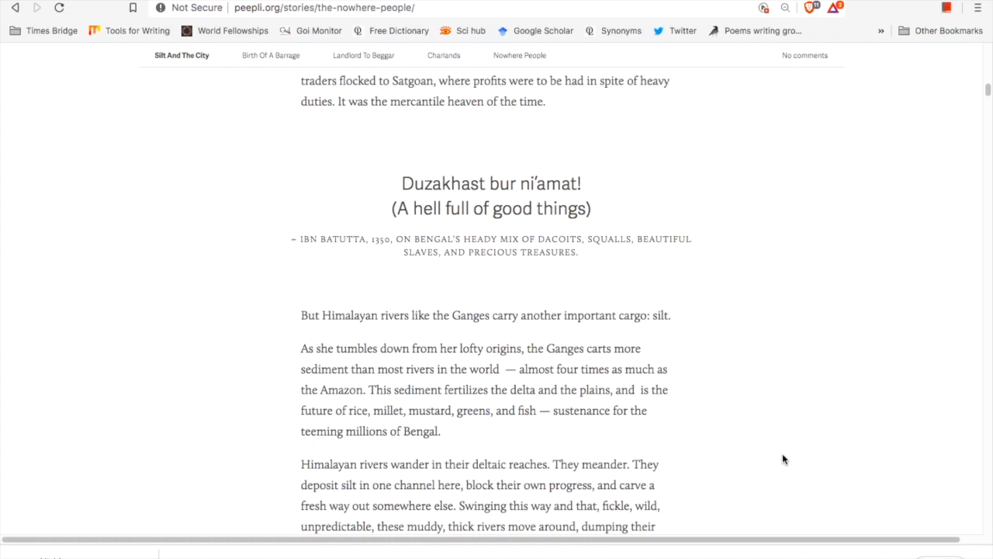
{"action": "scroll", "coordinate": [782, 458], "scroll_direction": "down", "scroll_amount": 20}
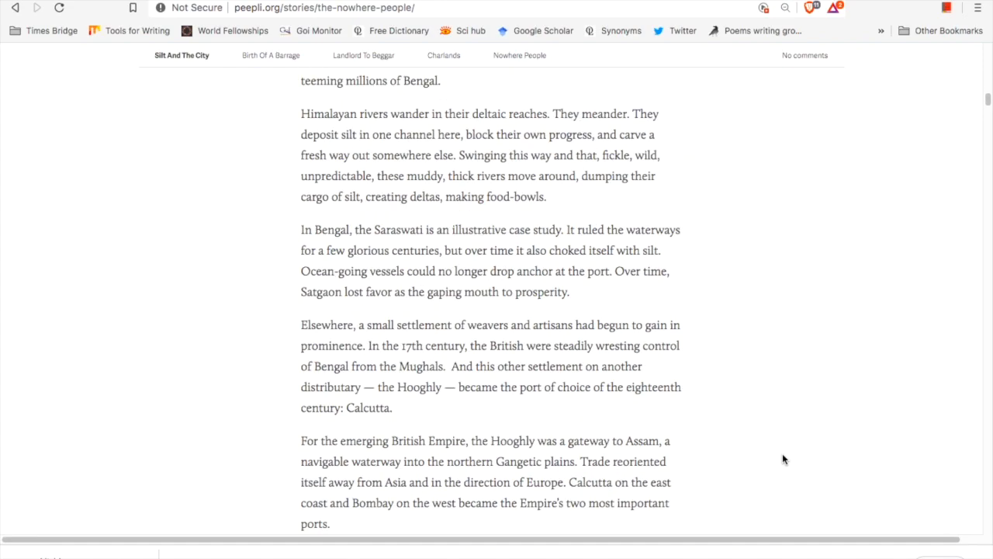
{"action": "scroll", "coordinate": [782, 458], "scroll_direction": "down", "scroll_amount": 12}
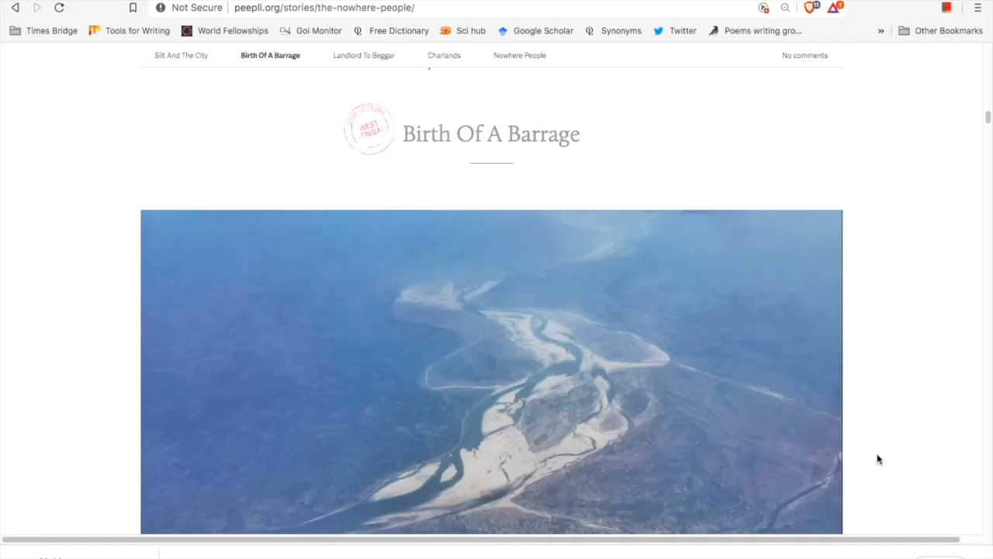
{"action": "scroll", "coordinate": [898, 454], "scroll_direction": "down", "scroll_amount": 20}
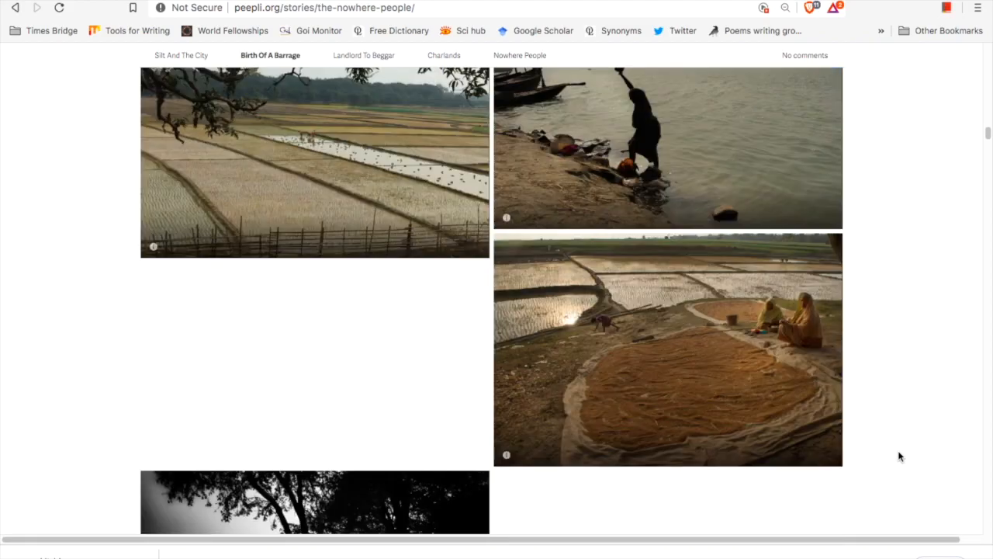
{"action": "scroll", "coordinate": [898, 457], "scroll_direction": "down", "scroll_amount": 20}
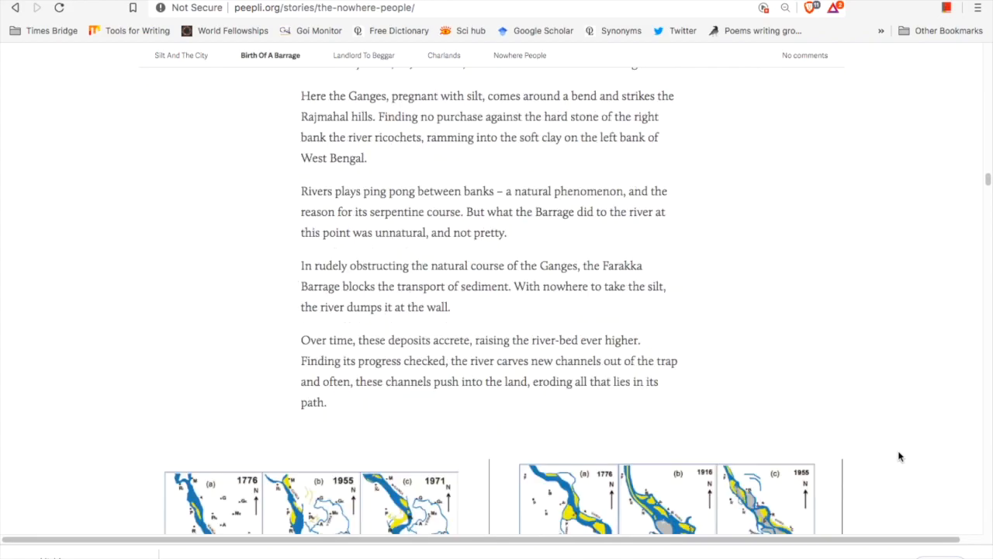
Compare the story's 1970s and 2010s satellite images by moving the divider far toward the 2010s side and partly back
{"action": "scroll", "coordinate": [899, 456], "scroll_direction": "down", "scroll_amount": 5}
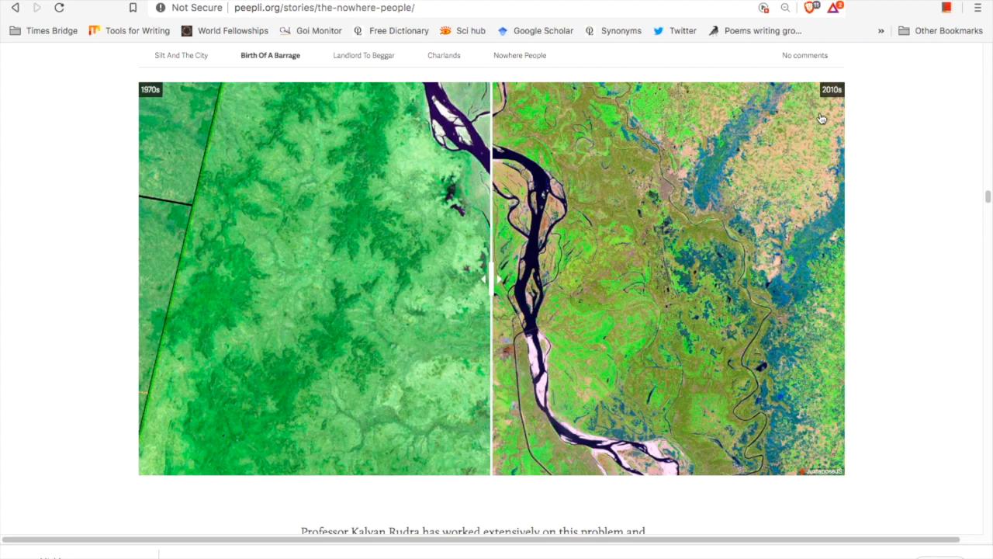
{"action": "left_click_drag", "start_coordinate": [492, 289], "coordinate": [823, 326]}
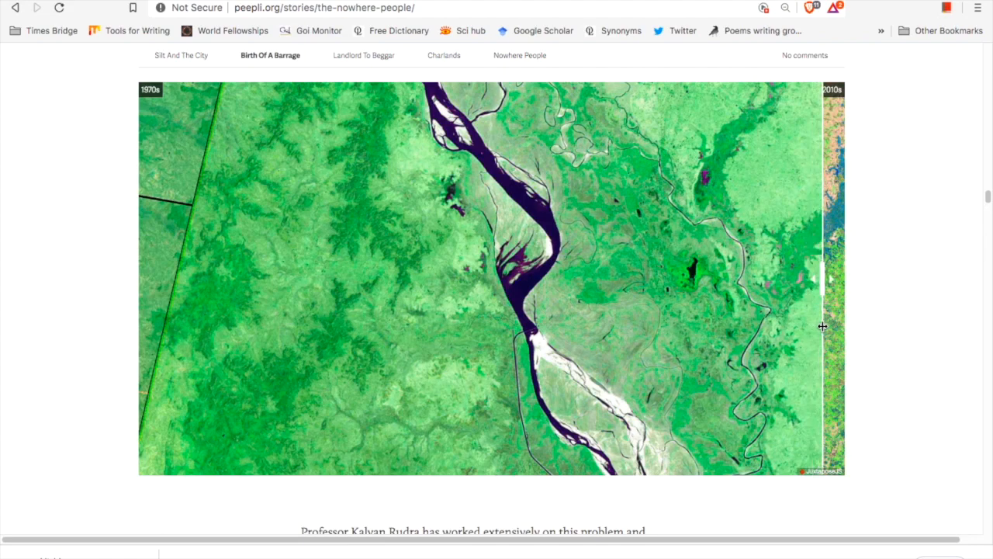
{"action": "left_click_drag", "start_coordinate": [822, 326], "coordinate": [713, 357]}
Return to the Juxtapose website, open the form for making a Juxtapose and select the right image's URL
{"action": "left_click", "coordinate": [776, 15]}
{"action": "scroll", "coordinate": [919, 217], "scroll_direction": "up", "scroll_amount": 4}
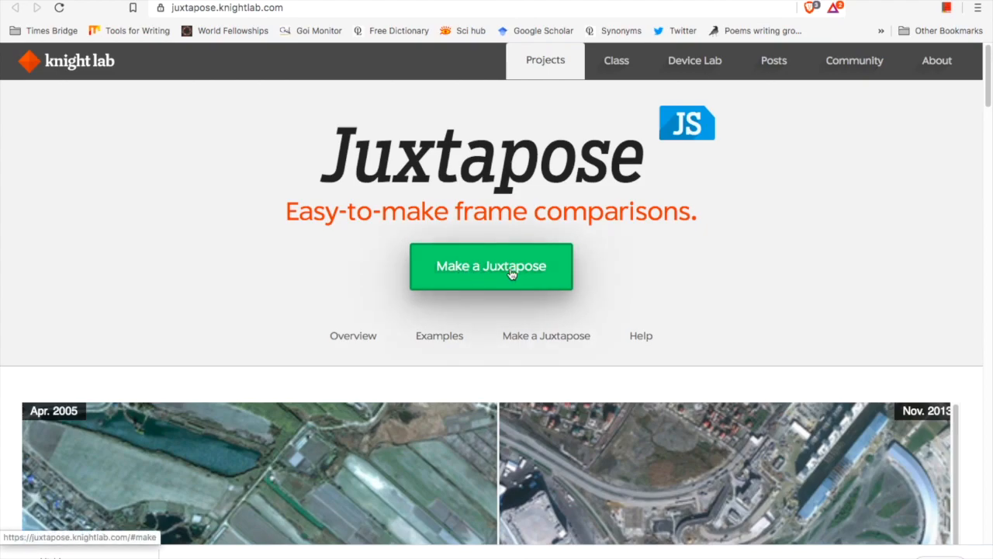
{"action": "left_click", "coordinate": [511, 274]}
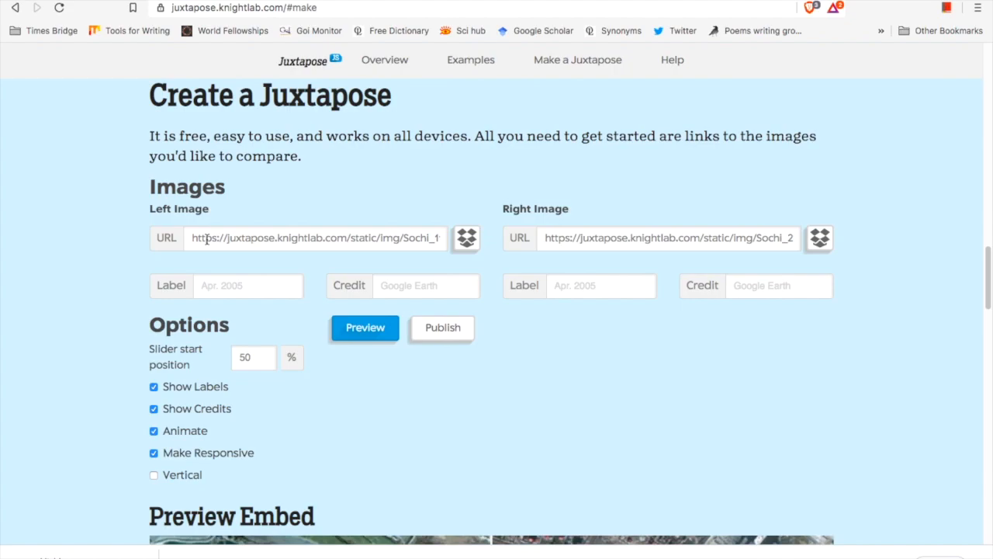
{"action": "left_click", "coordinate": [599, 237]}
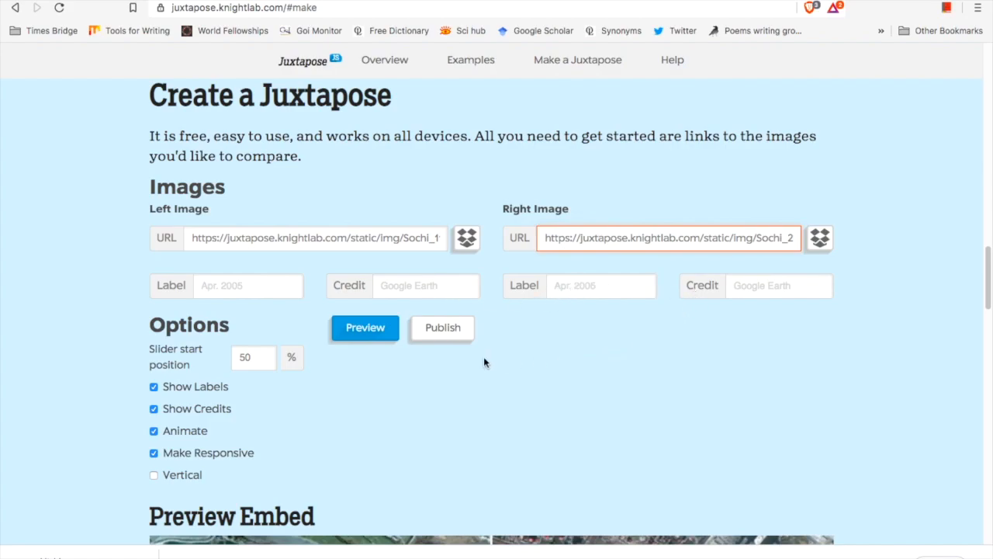
Preview and publish the Juxtapose with the sample Sochi image URLs, and check the Share Link and Embed sections
{"action": "left_click", "coordinate": [365, 335]}
{"action": "scroll", "coordinate": [504, 310], "scroll_direction": "down", "scroll_amount": 1}
{"action": "left_click", "coordinate": [437, 271]}
{"action": "scroll", "coordinate": [737, 326], "scroll_direction": "down", "scroll_amount": 1}
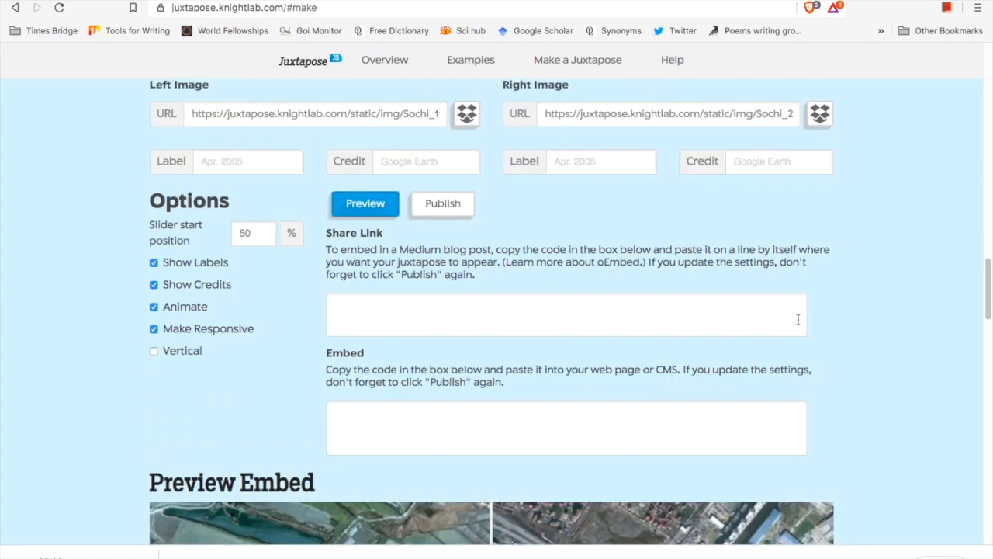
{"action": "scroll", "coordinate": [798, 321], "scroll_direction": "up", "scroll_amount": 1}
Open the Knight Lab StoryMap page, then switch to the India Water Portal Ganga clean-up article and find its embedded story map
{"action": "left_click", "coordinate": [401, 474]}
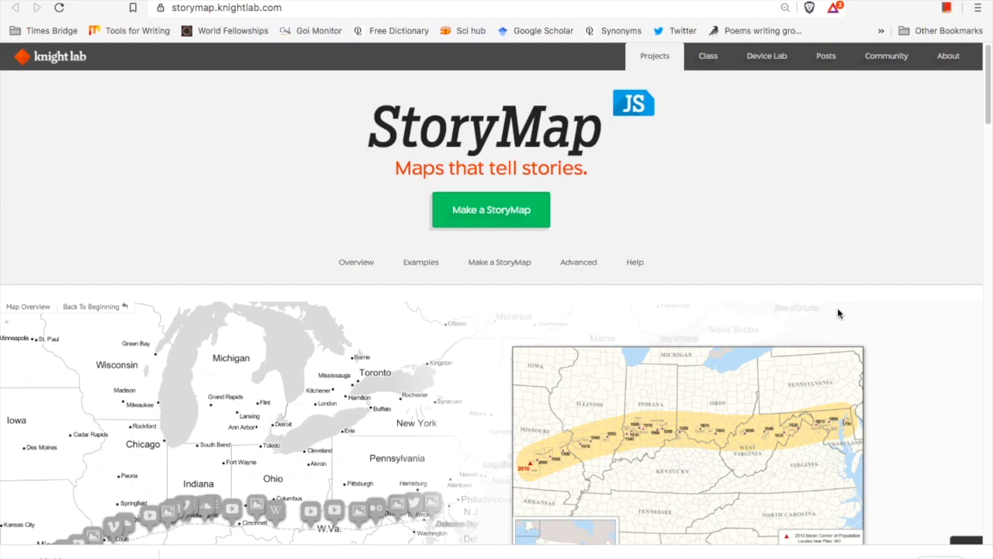
{"action": "scroll", "coordinate": [837, 313], "scroll_direction": "down", "scroll_amount": 2}
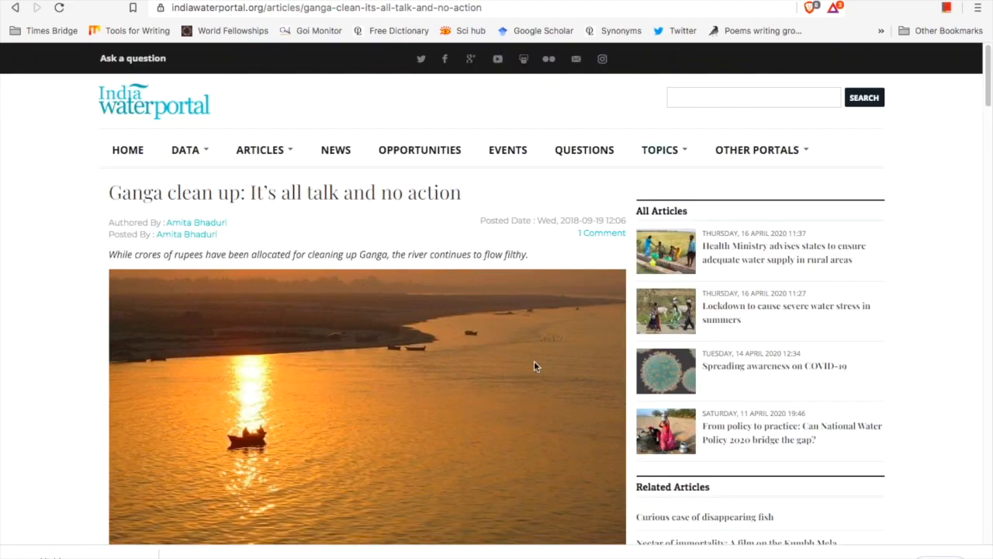
{"action": "scroll", "coordinate": [526, 354], "scroll_direction": "down", "scroll_amount": 2}
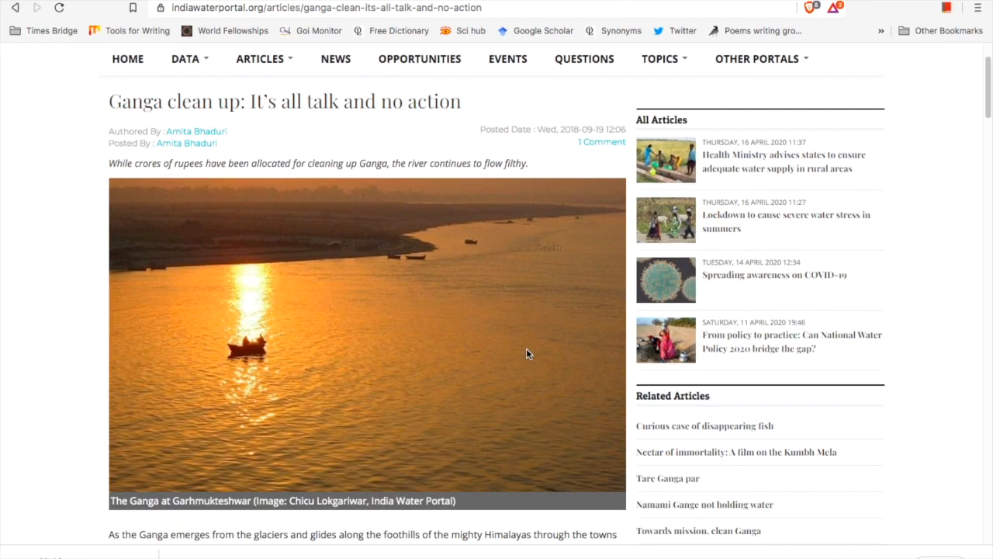
{"action": "scroll", "coordinate": [526, 354], "scroll_direction": "down", "scroll_amount": 4}
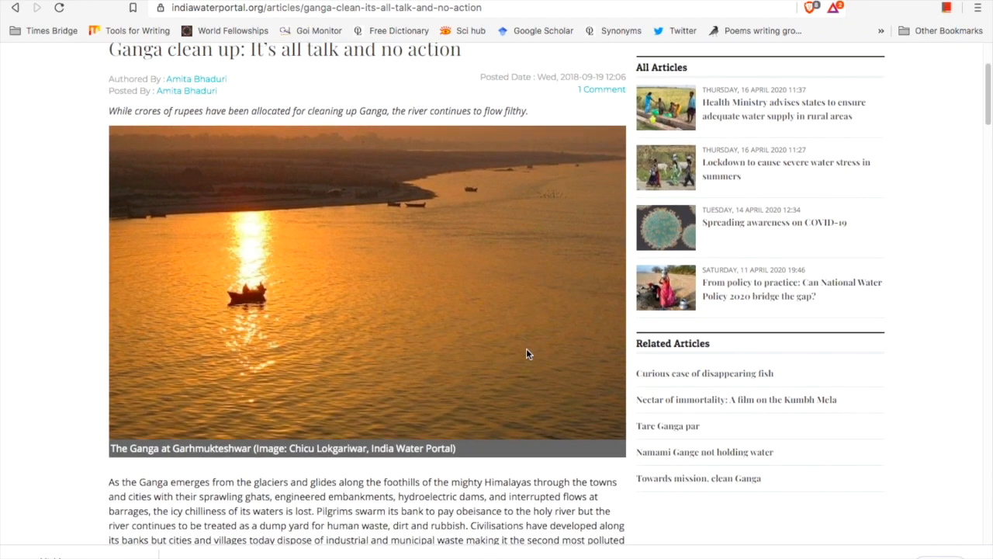
{"action": "scroll", "coordinate": [620, 361], "scroll_direction": "down", "scroll_amount": 4}
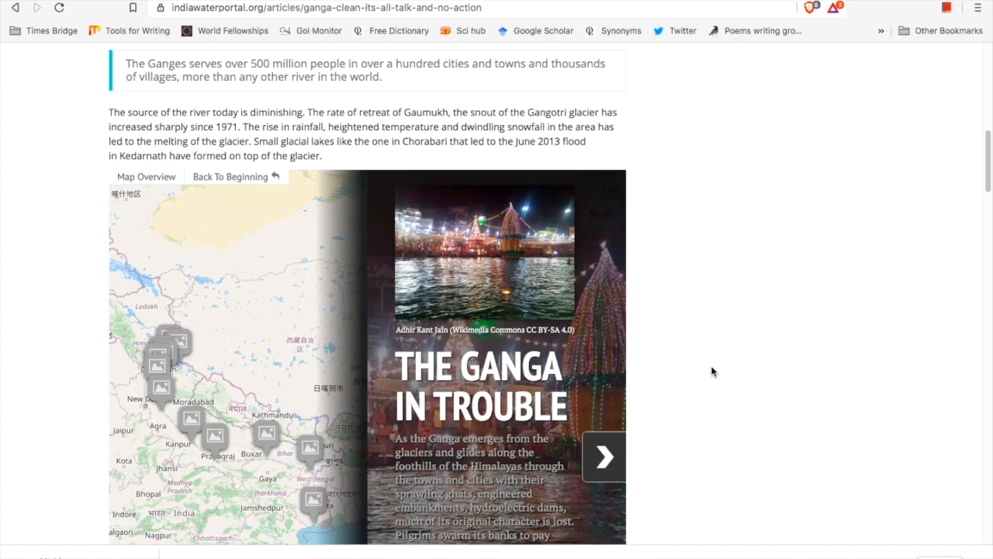
Examine the embedded story map's opening slide, "The Ganga in Trouble", with its map markers, photo and introduction
{"action": "scroll", "coordinate": [711, 371], "scroll_direction": "down", "scroll_amount": 1}
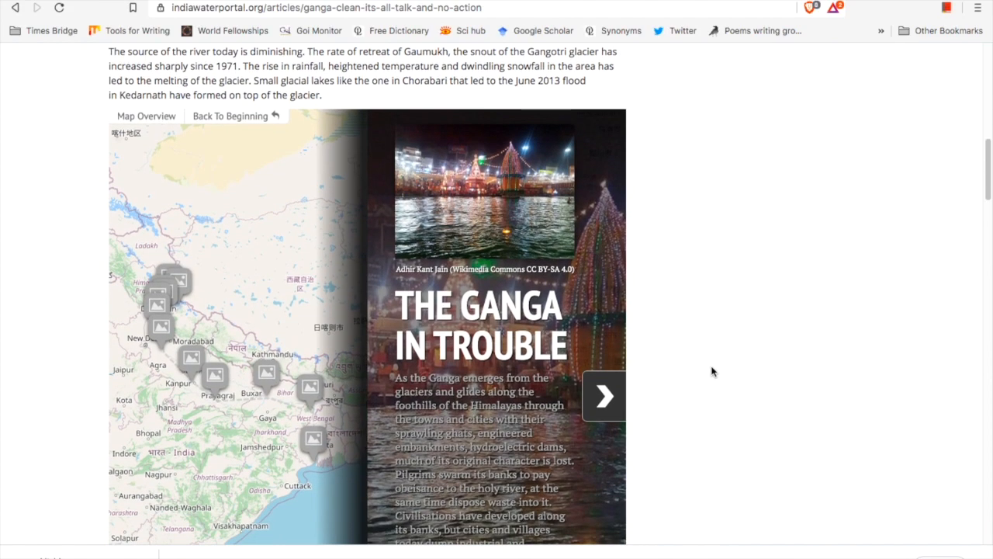
{"action": "scroll", "coordinate": [711, 372], "scroll_direction": "down", "scroll_amount": 1}
{"action": "scroll", "coordinate": [711, 372], "scroll_direction": "down", "scroll_amount": 1}
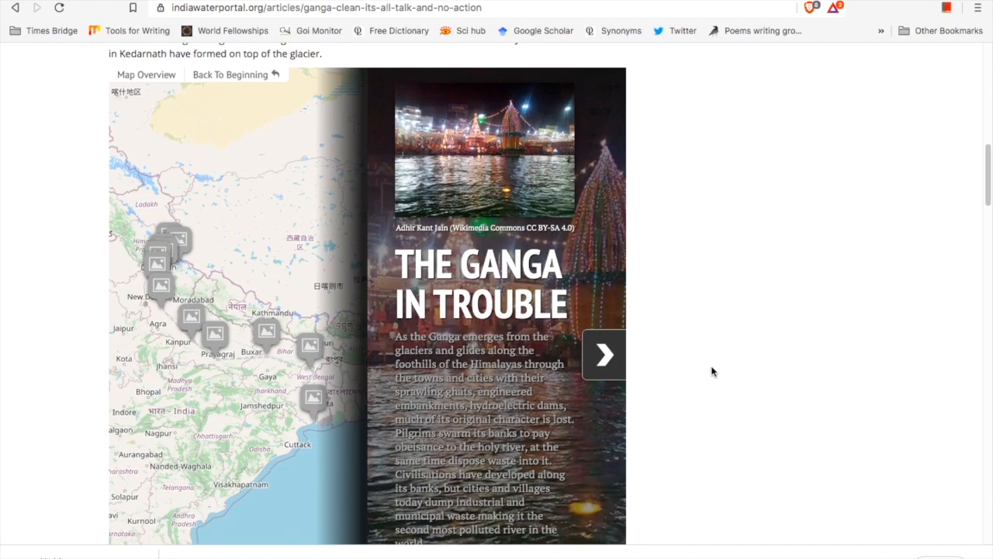
{"action": "scroll", "coordinate": [712, 371], "scroll_direction": "down", "scroll_amount": 1}
{"action": "scroll", "coordinate": [711, 372], "scroll_direction": "down", "scroll_amount": 1}
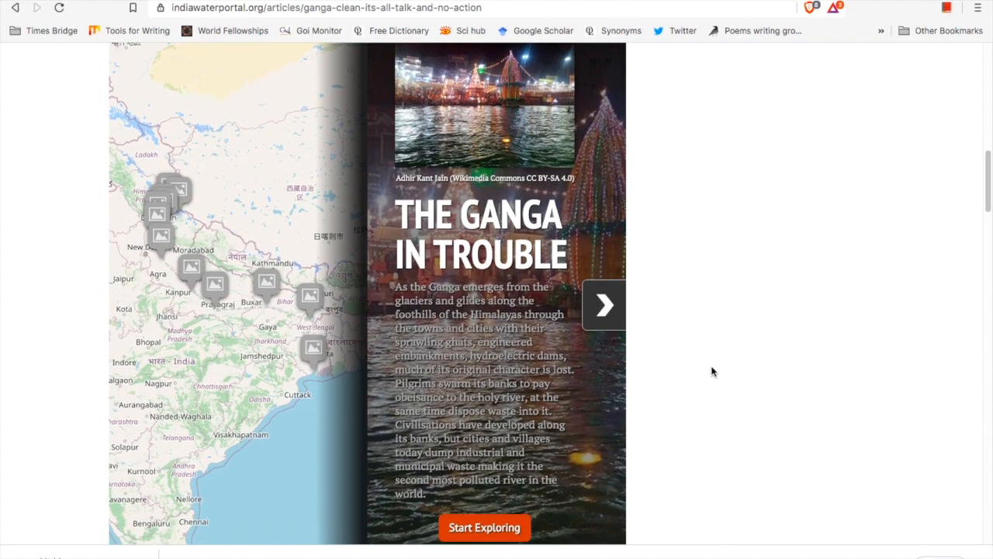
Go through the story map's slides one by one, from the Gangotri glacier to the toxic chemicals in Kanpur
{"action": "left_click", "coordinate": [607, 302]}
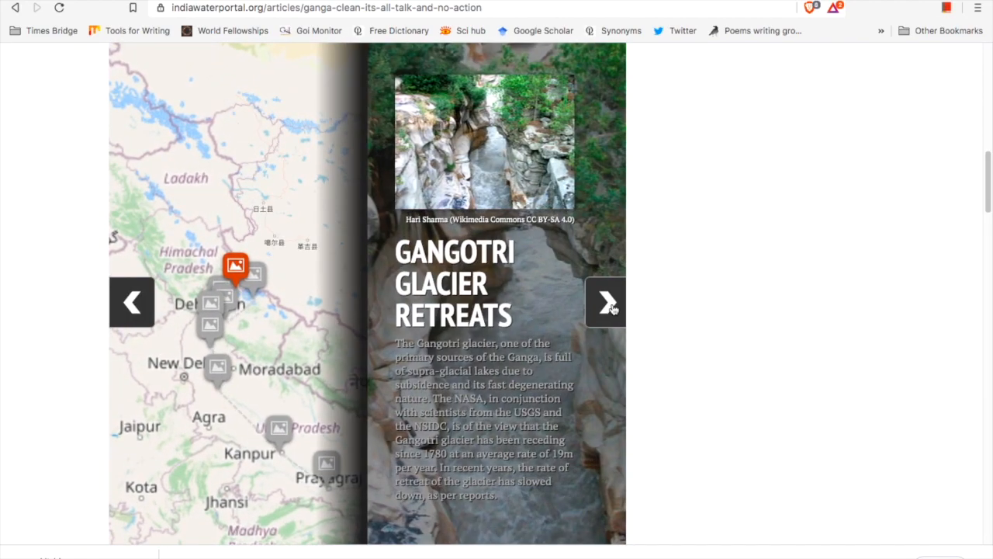
{"action": "left_click", "coordinate": [610, 304]}
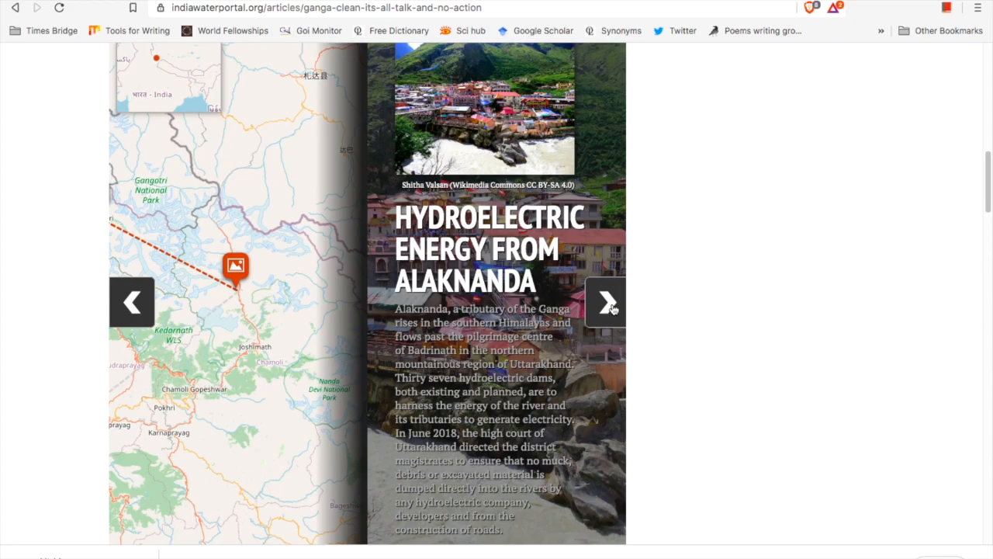
{"action": "left_click", "coordinate": [610, 305]}
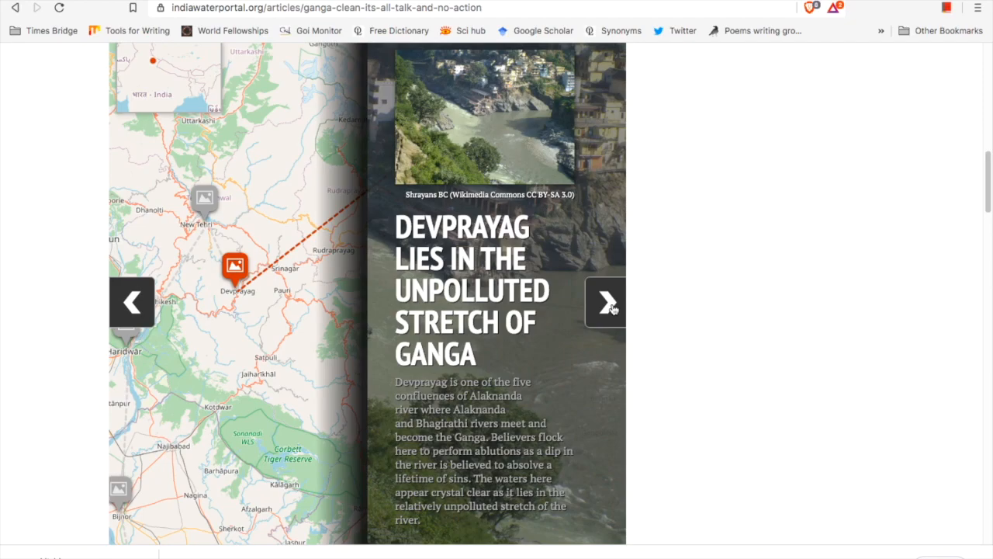
{"action": "left_click", "coordinate": [610, 304]}
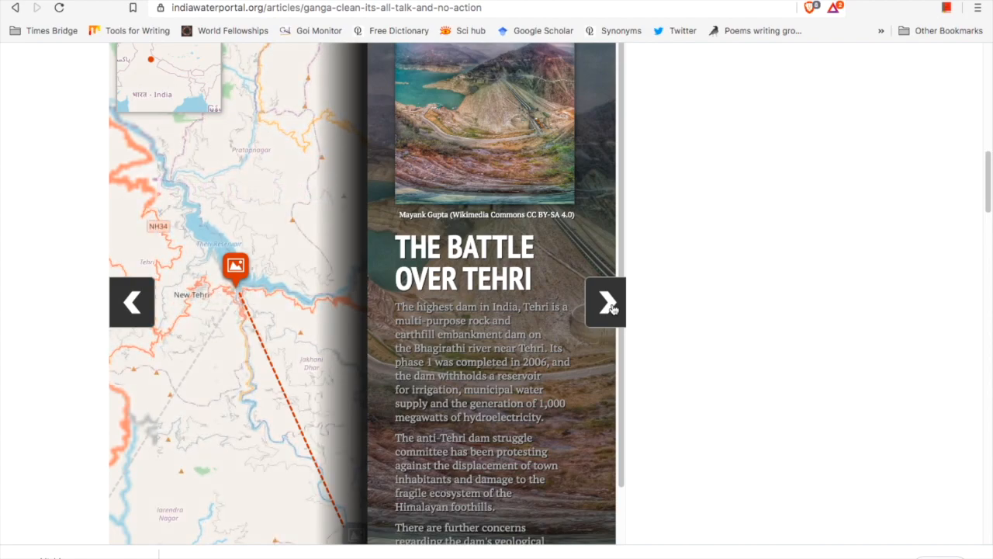
{"action": "left_click", "coordinate": [611, 306]}
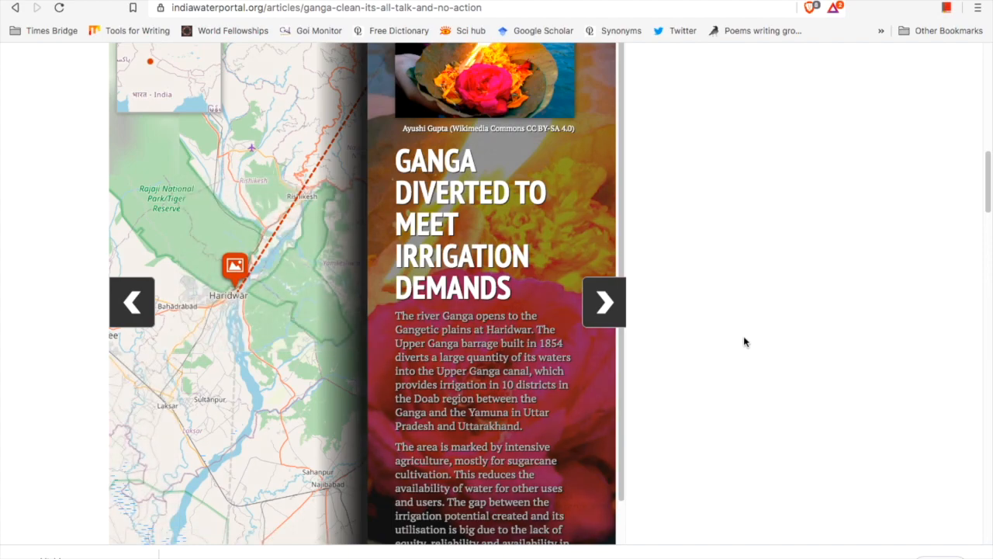
{"action": "left_click", "coordinate": [609, 313]}
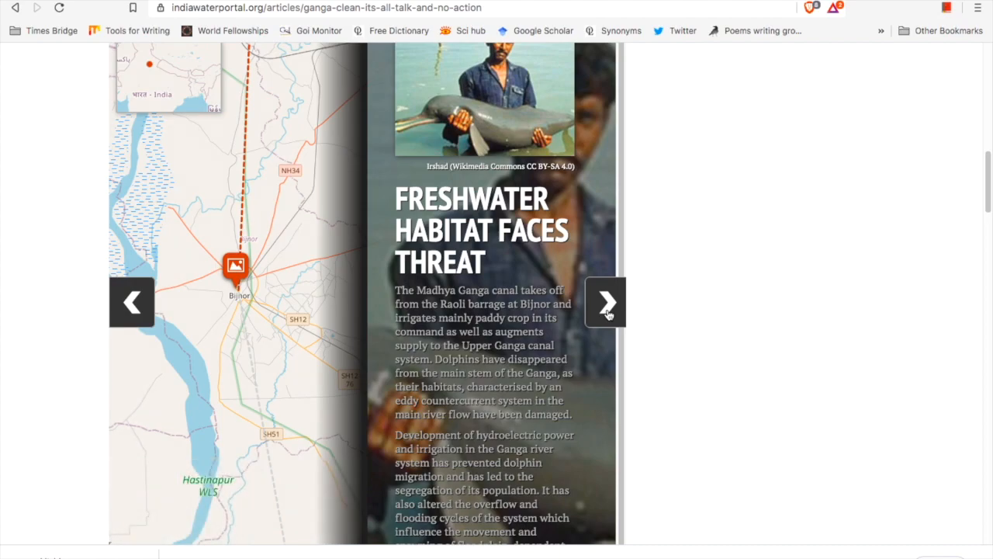
{"action": "left_click", "coordinate": [608, 311]}
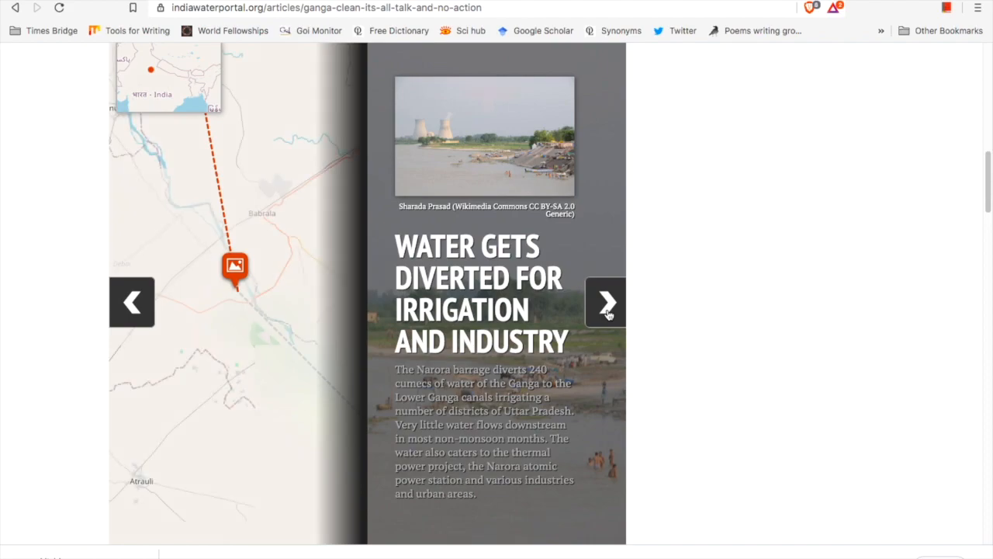
{"action": "left_click", "coordinate": [609, 311]}
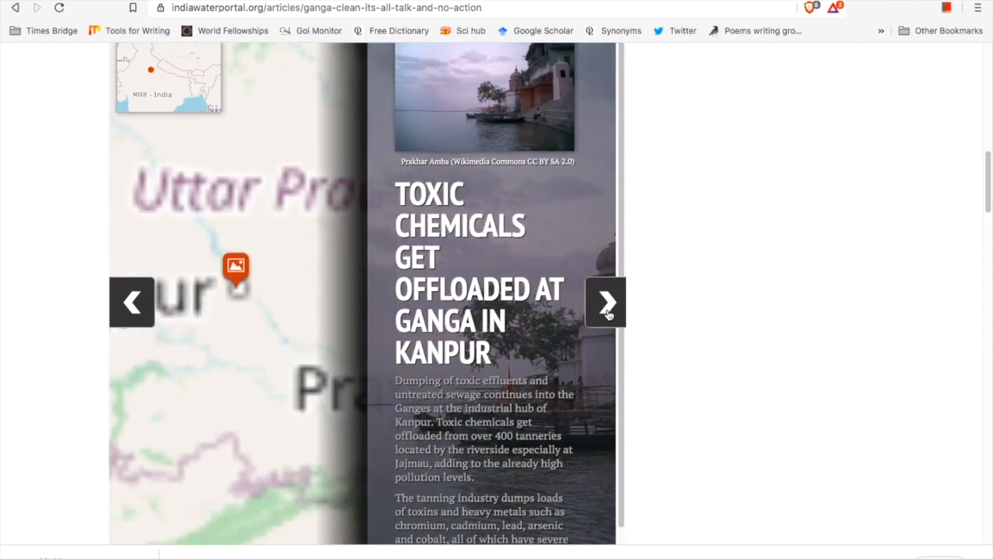
View the story map slide on untreated sewage flowing into the Ganga and look over the surrounding article text
{"action": "left_click", "coordinate": [608, 312]}
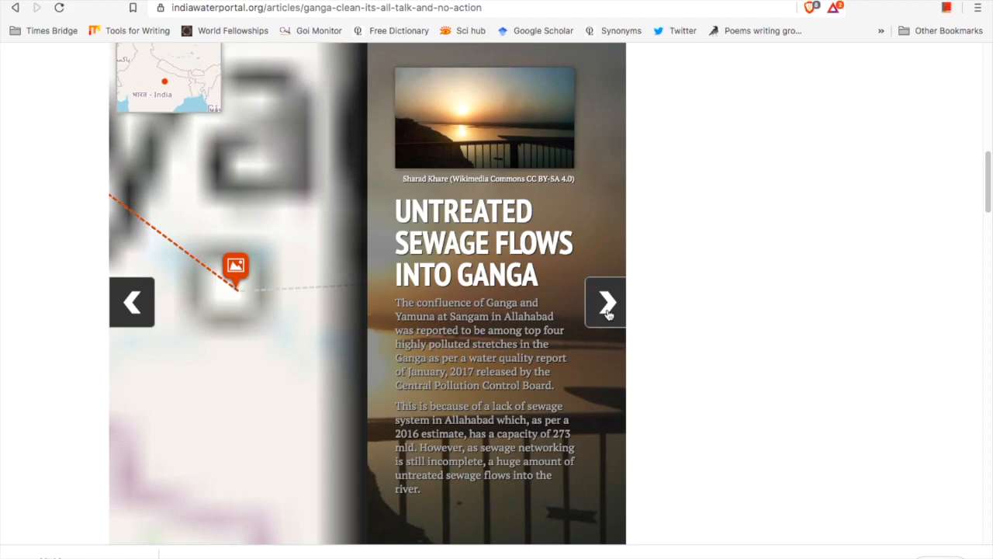
{"action": "scroll", "coordinate": [805, 344], "scroll_direction": "down", "scroll_amount": 15}
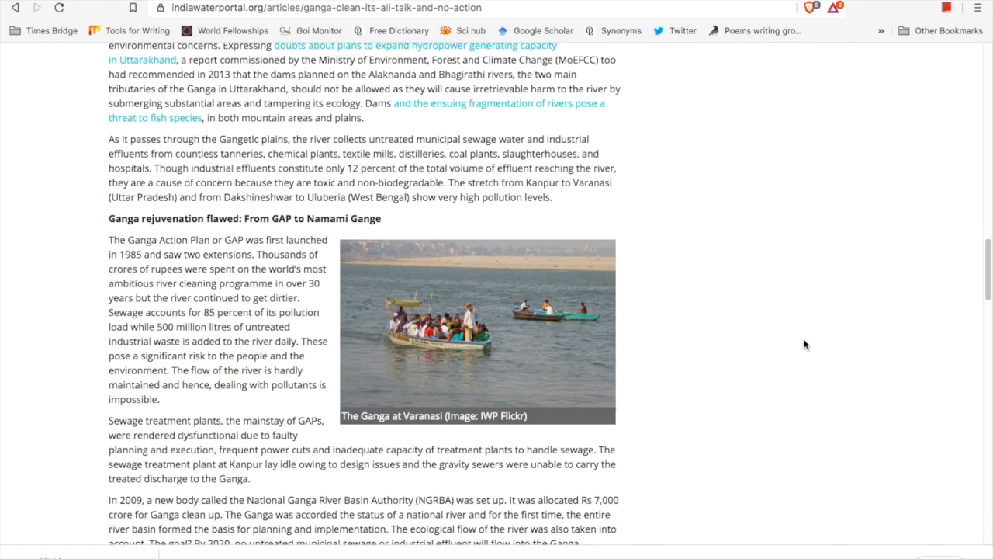
{"action": "scroll", "coordinate": [805, 344], "scroll_direction": "up", "scroll_amount": 12}
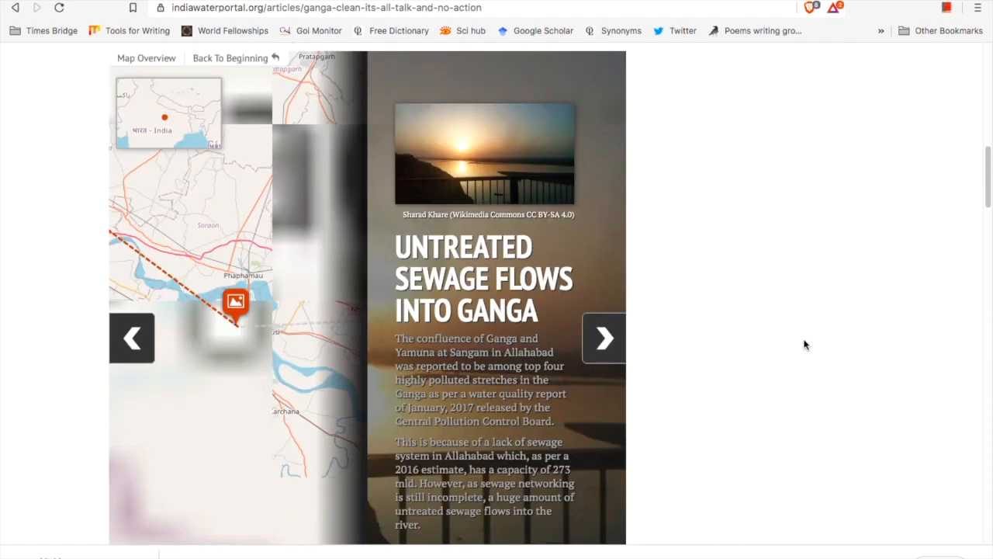
{"action": "scroll", "coordinate": [805, 343], "scroll_direction": "down", "scroll_amount": 1}
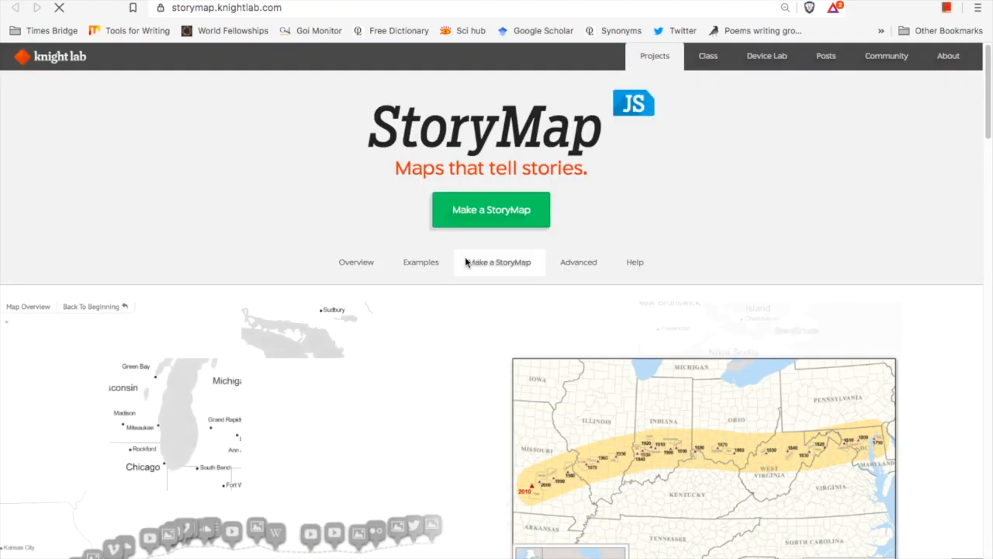
Go to the Knight Lab StoryMap page and create a new StoryMap named journojourney
{"action": "scroll", "coordinate": [745, 242], "scroll_direction": "down", "scroll_amount": 1}
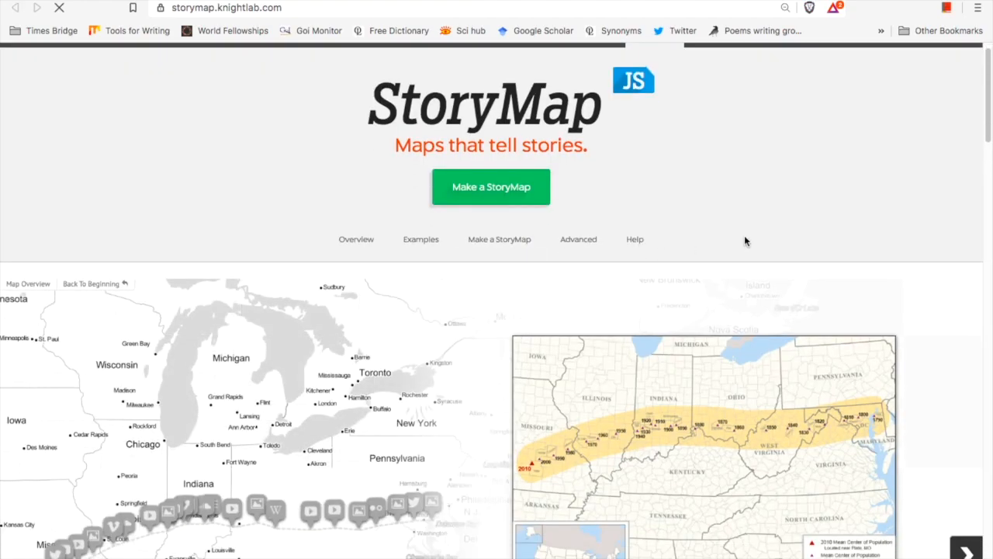
{"action": "left_click", "coordinate": [512, 186]}
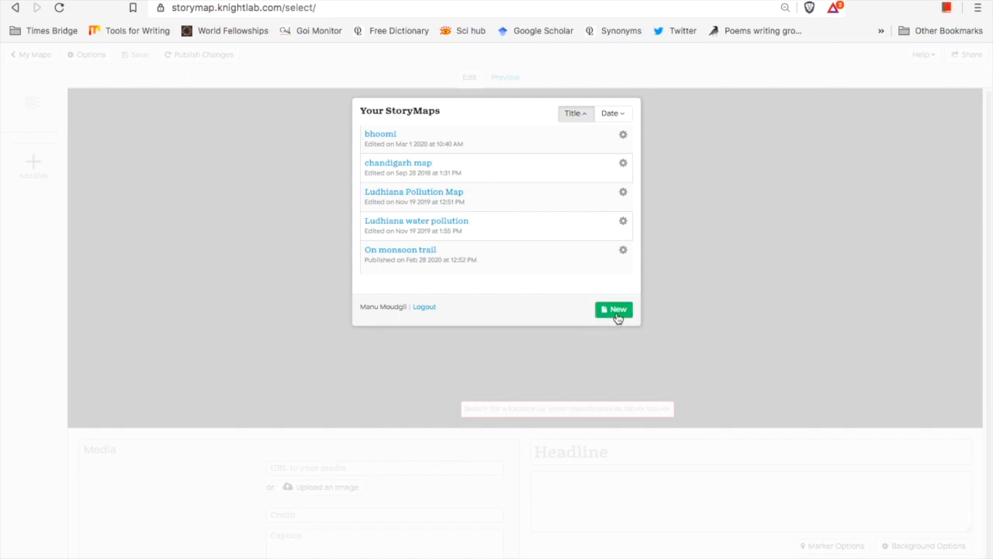
{"action": "left_click", "coordinate": [618, 313]}
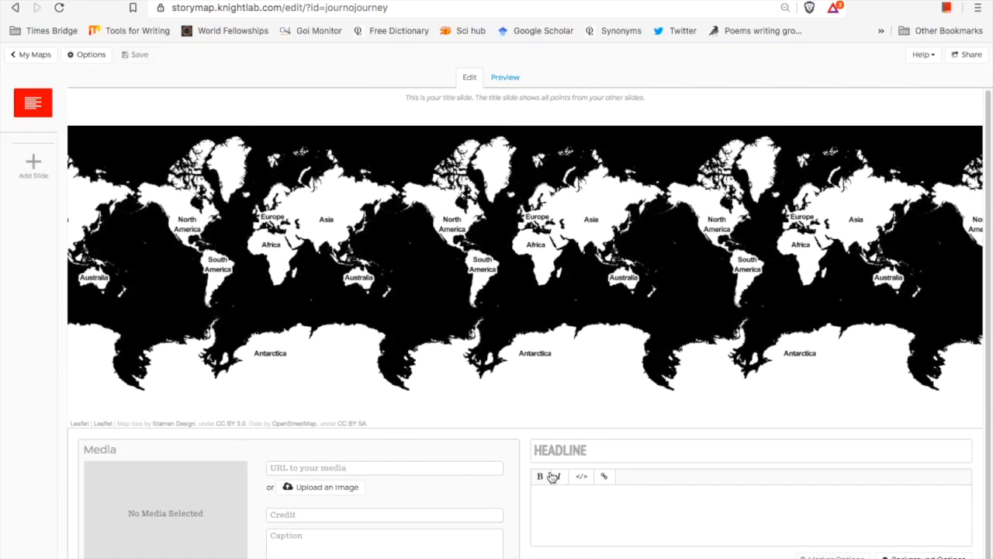
Add a slide and place its map marker at Bengaluru, Karnataka, India by searching for "bangalore, india"
{"action": "scroll", "coordinate": [550, 474], "scroll_direction": "down", "scroll_amount": 1}
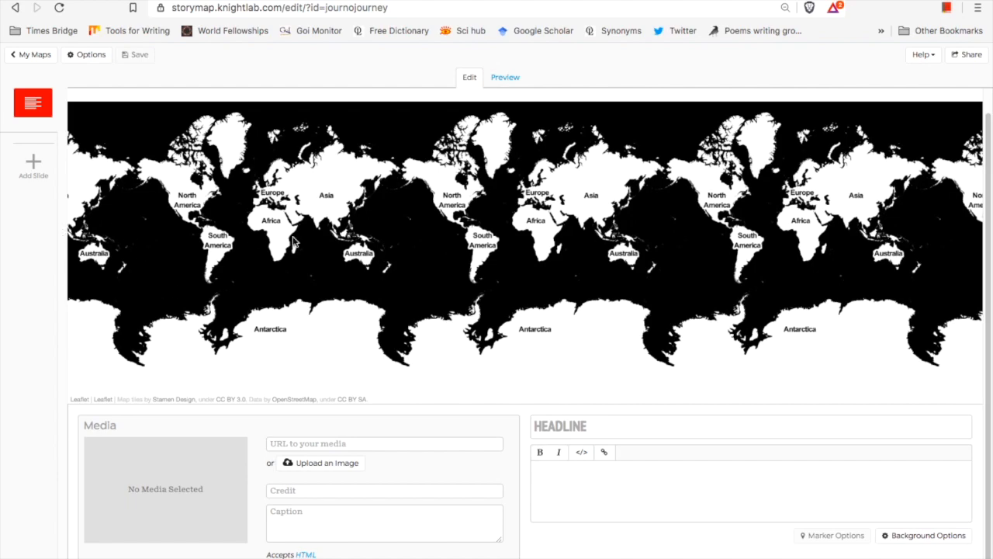
{"action": "left_click", "coordinate": [33, 167]}
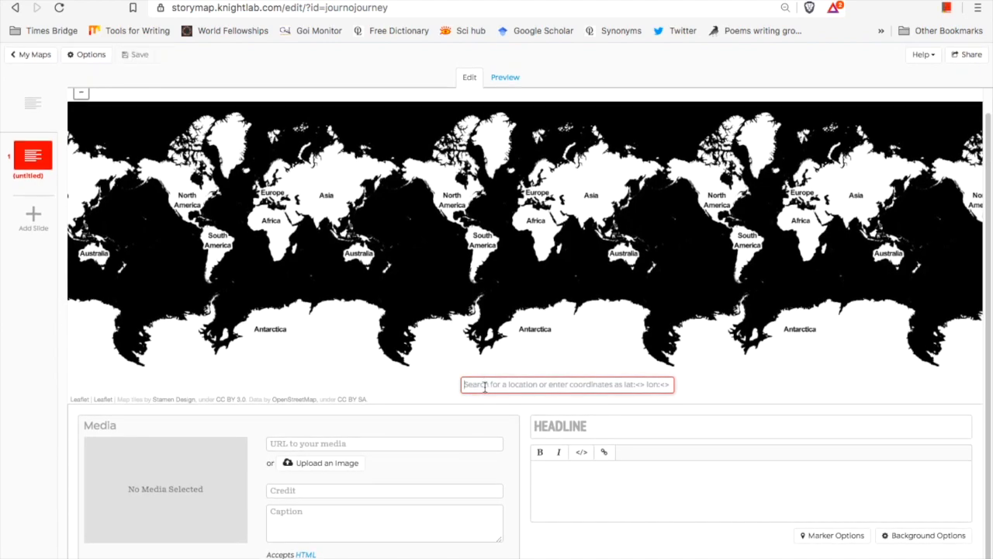
{"action": "left_click", "coordinate": [485, 385]}
{"action": "type", "text": "bangalore"}
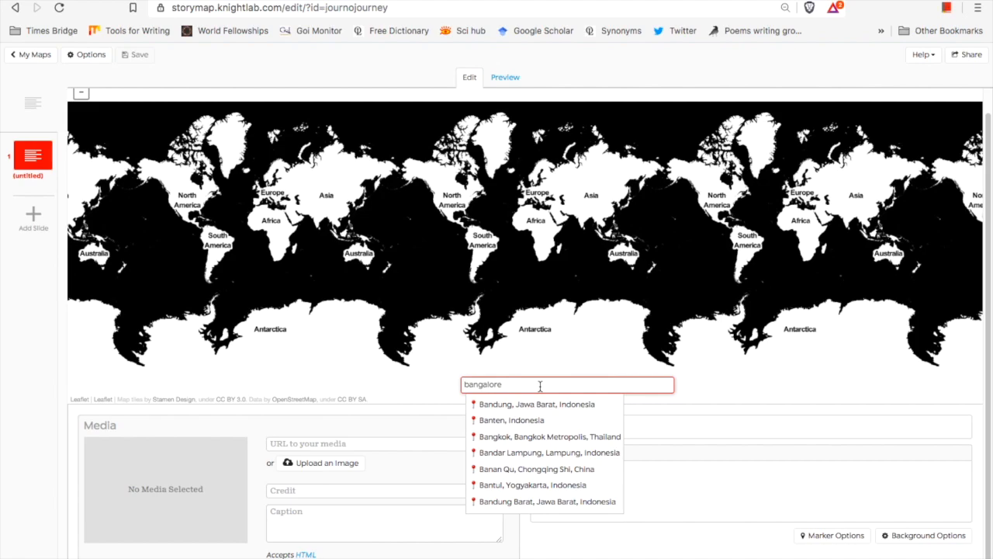
{"action": "type", "text": ", India"}
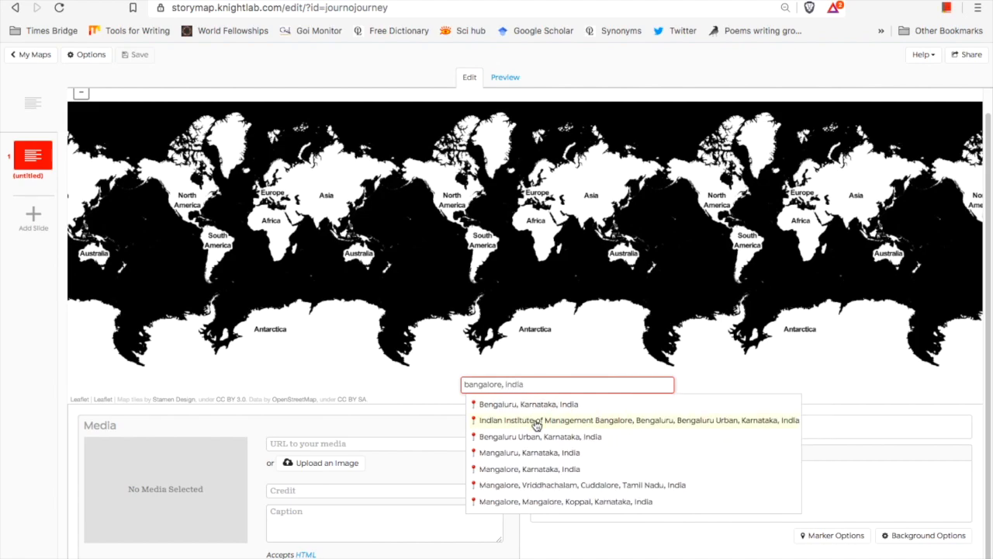
{"action": "left_click", "coordinate": [549, 410]}
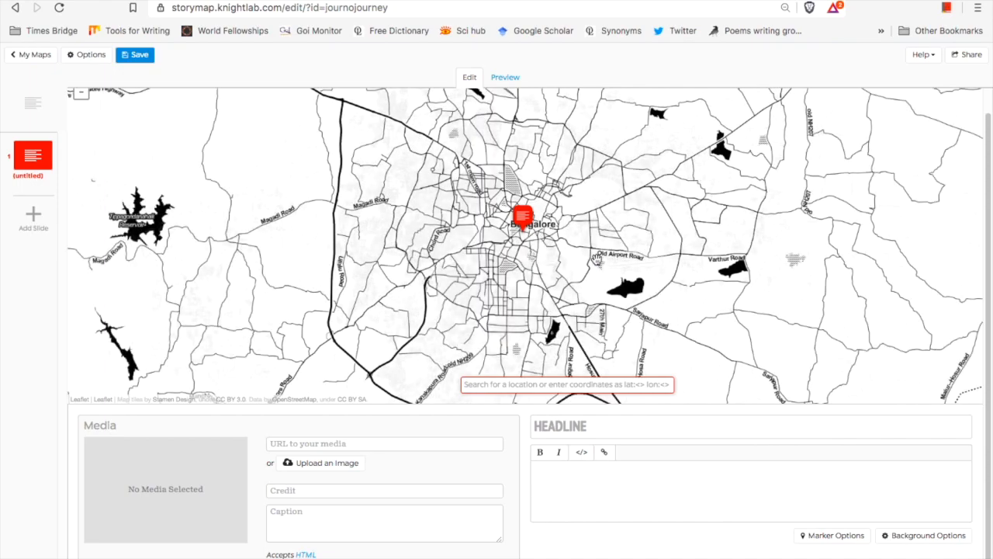
Look over the slide's media URL, credit, caption and body text fields
{"action": "left_click", "coordinate": [355, 445]}
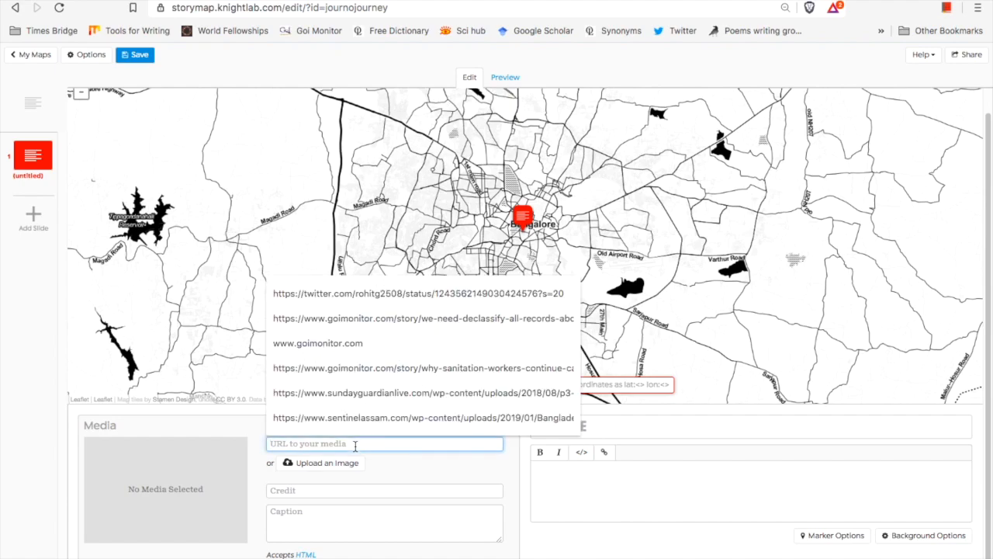
{"action": "left_click", "coordinate": [331, 489]}
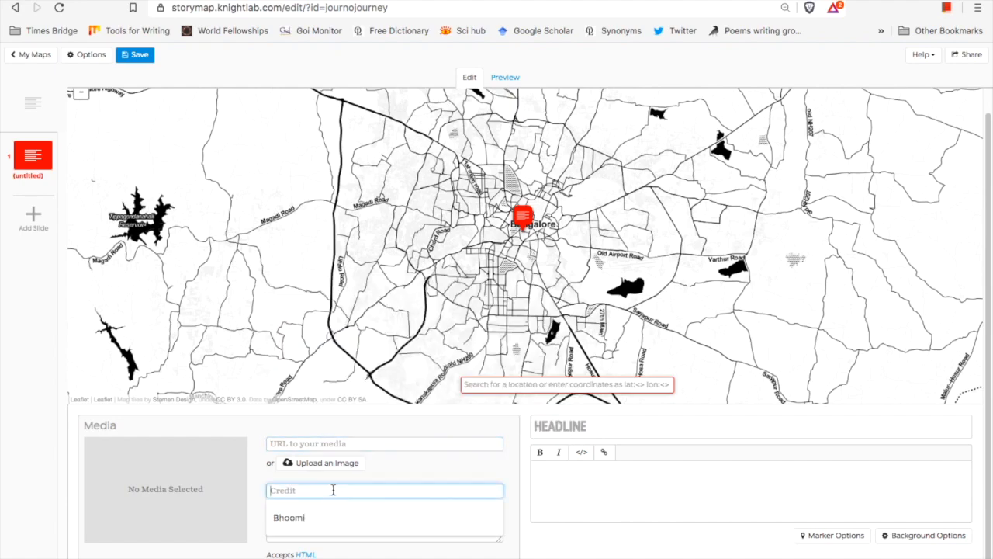
{"action": "left_click", "coordinate": [365, 442]}
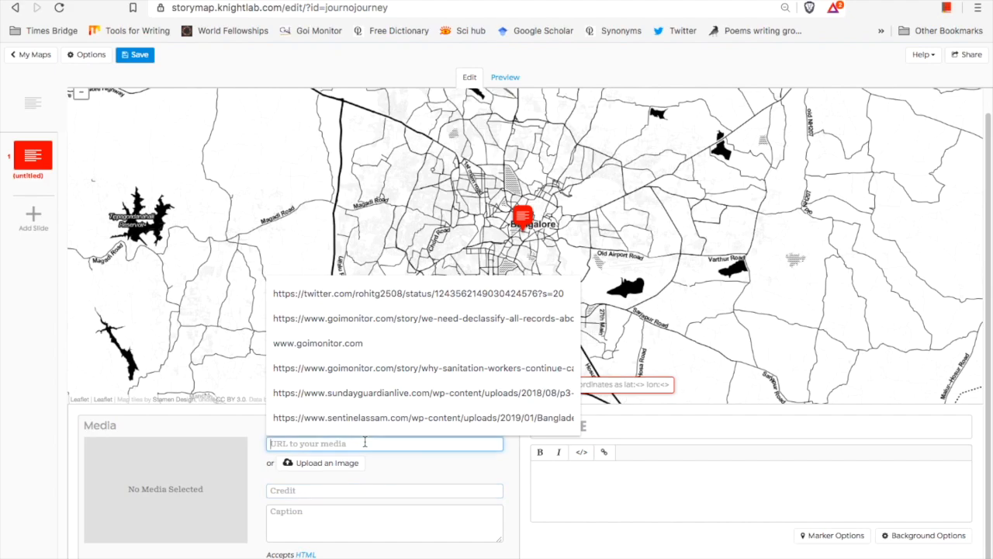
{"action": "left_click", "coordinate": [377, 489]}
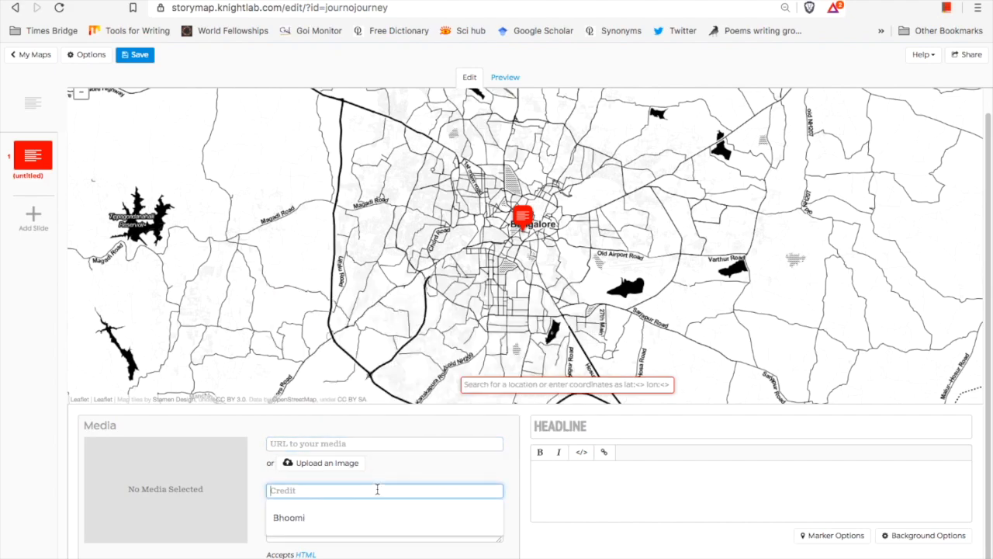
{"action": "left_click", "coordinate": [616, 505]}
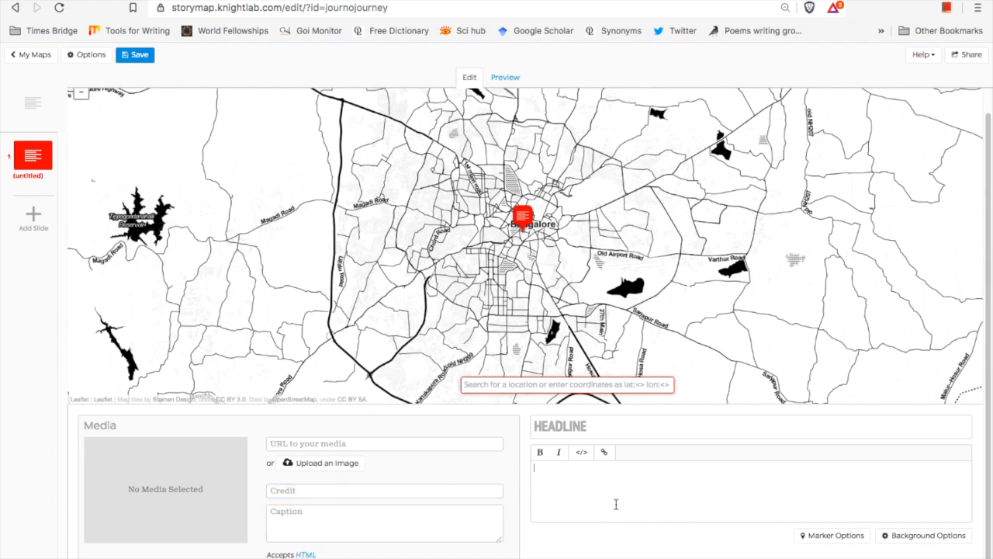
{"action": "left_click", "coordinate": [389, 525]}
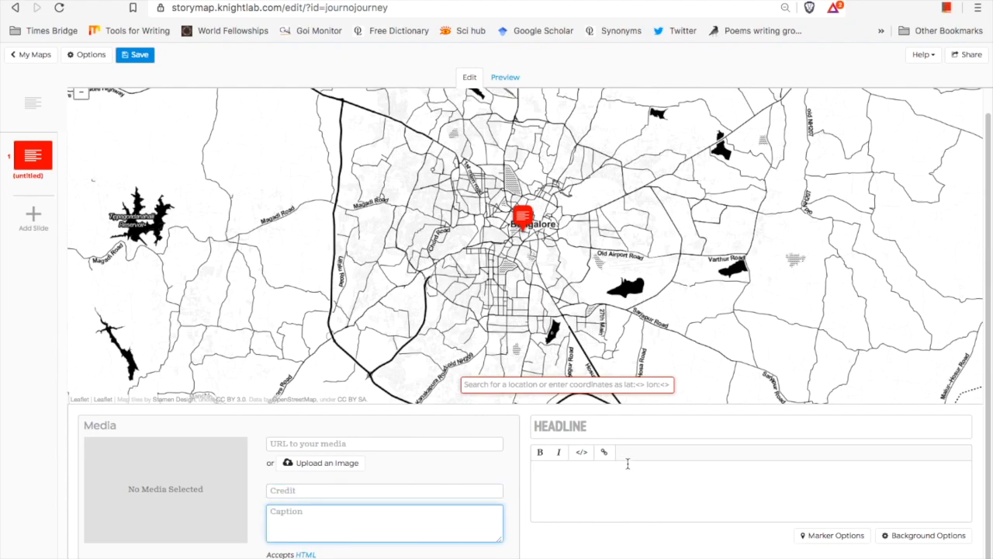
Set the slide's headline to "Bhoomi College, bangalore" and its text to "The college offers leadership courses in sustainable living and holistic education."
{"action": "left_click", "coordinate": [602, 426]}
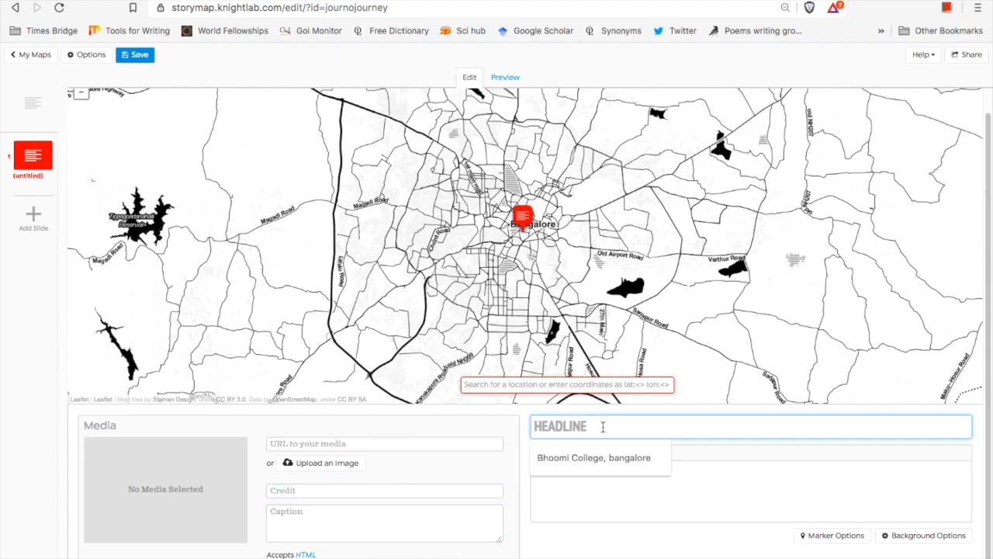
{"action": "left_click", "coordinate": [593, 458]}
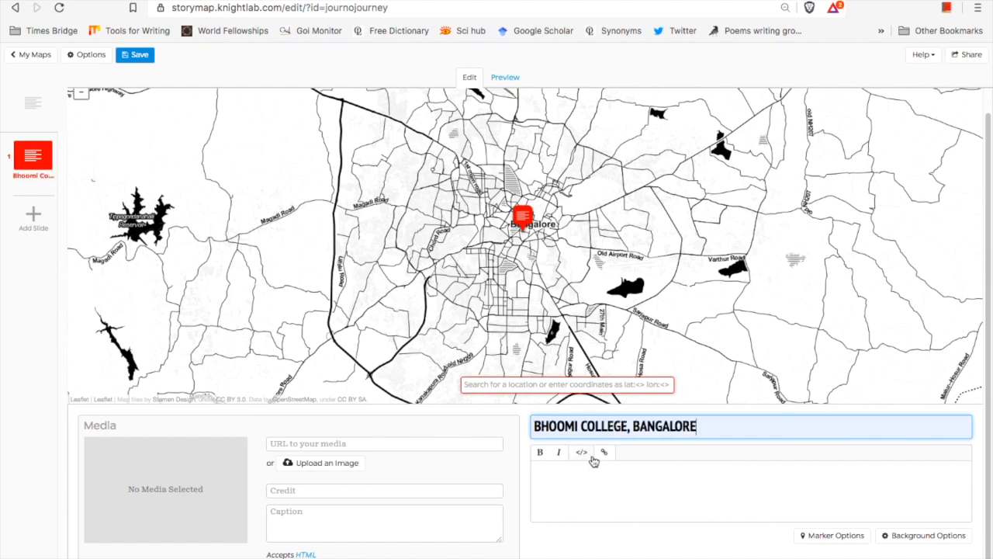
{"action": "left_click", "coordinate": [589, 479]}
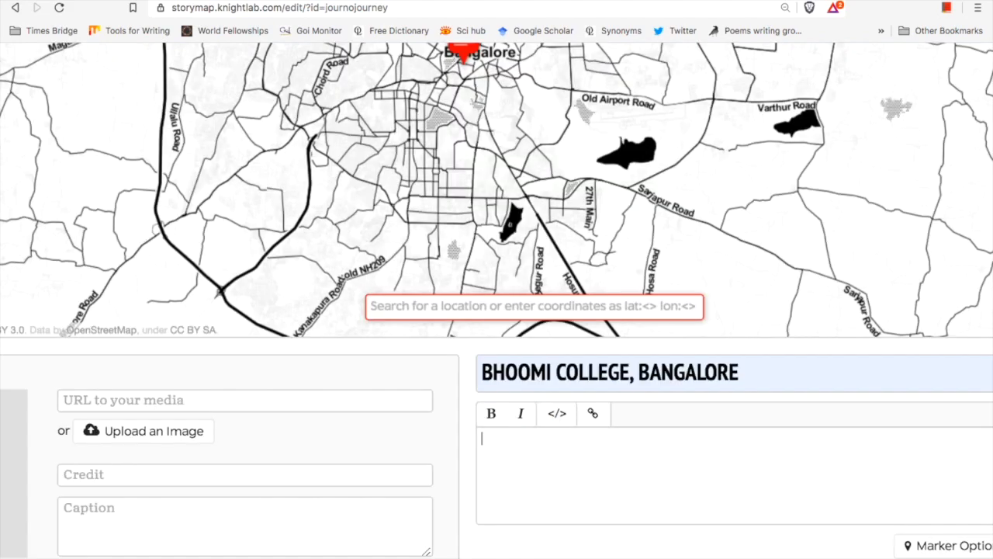
{"action": "type", "text": "The college offers leadershi"}
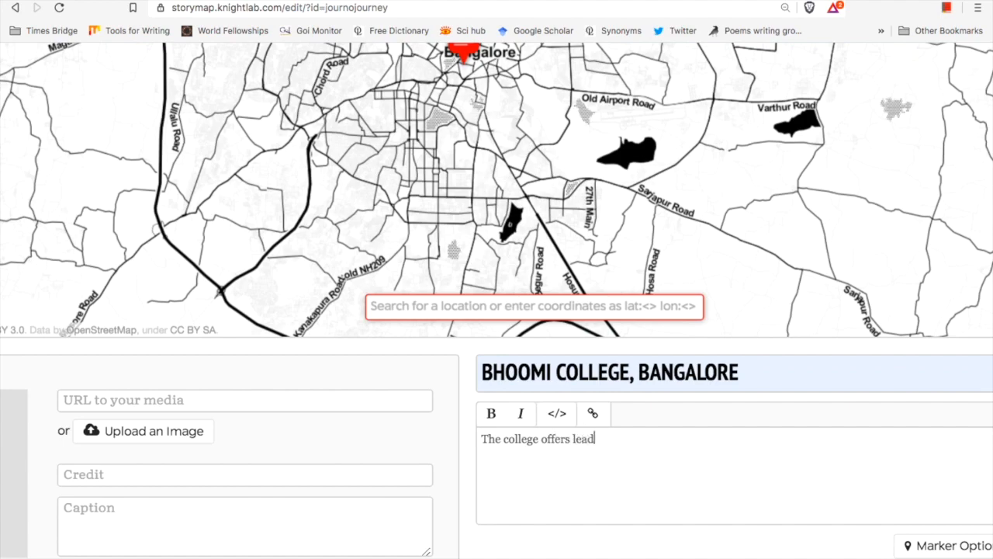
{"action": "type", "text": "p courses in sus"}
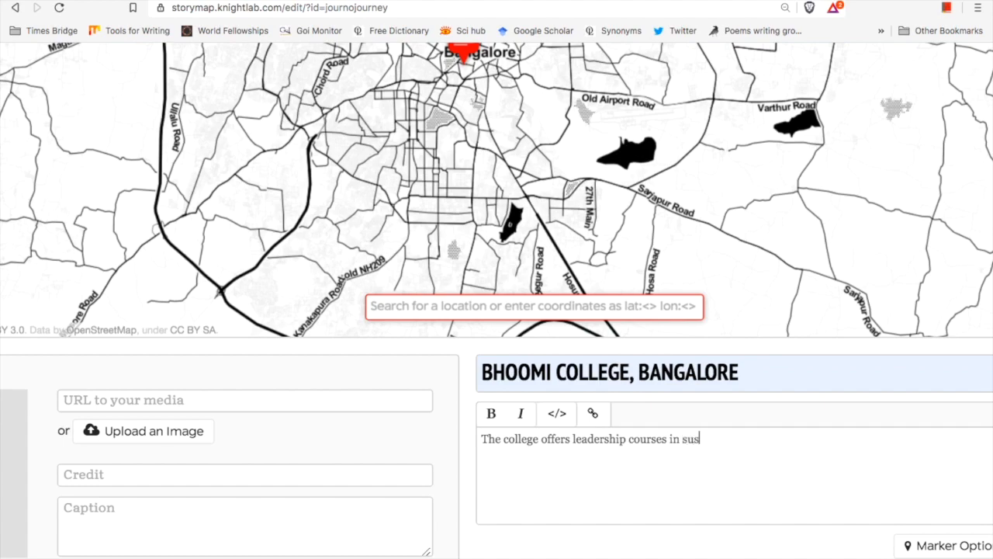
{"action": "type", "text": "tainable living and"}
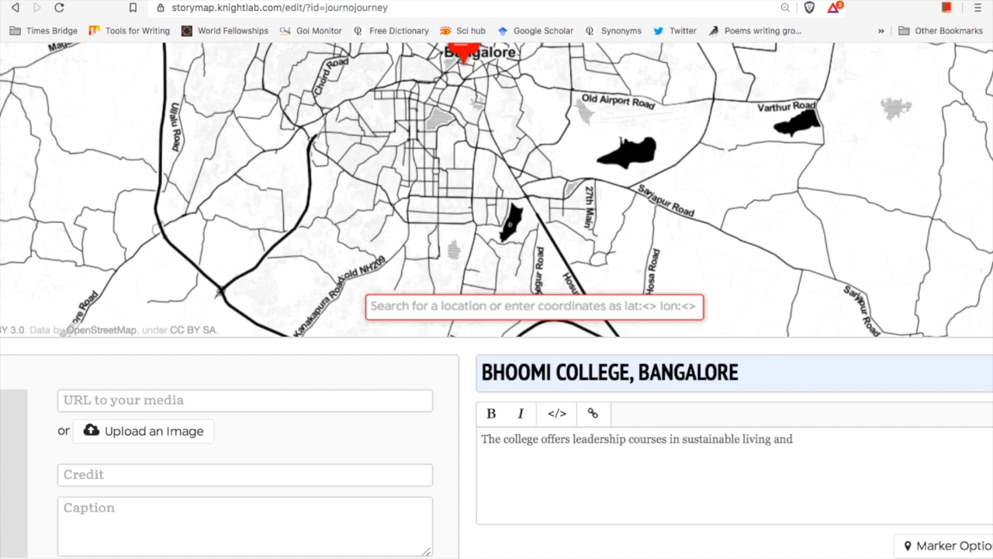
{"action": "type", "text": " holistic education."}
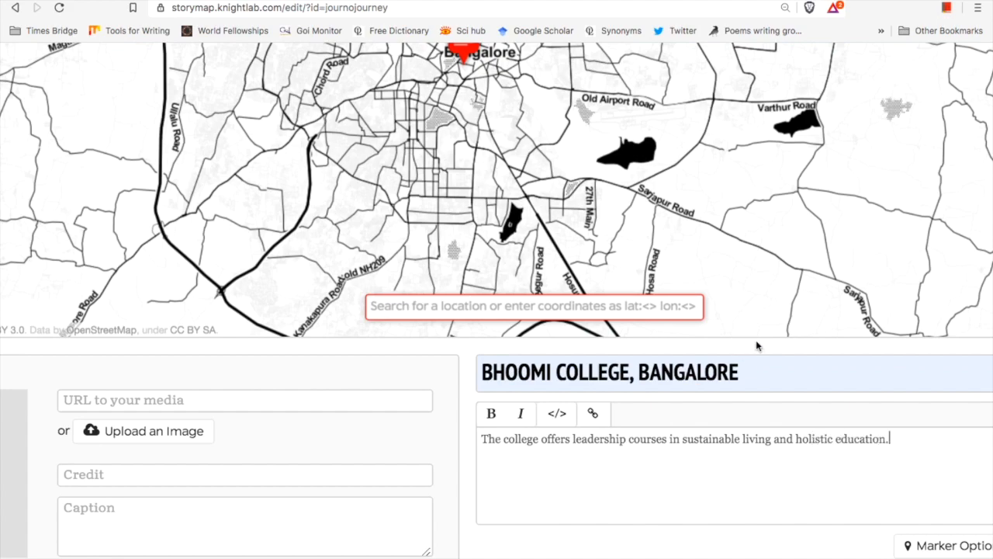
Check the slide's custom map marker options and its background color and image options, leaving both at their defaults
{"action": "scroll", "coordinate": [680, 305], "scroll_direction": "down", "scroll_amount": 1}
{"action": "scroll", "coordinate": [679, 306], "scroll_direction": "down", "scroll_amount": 5}
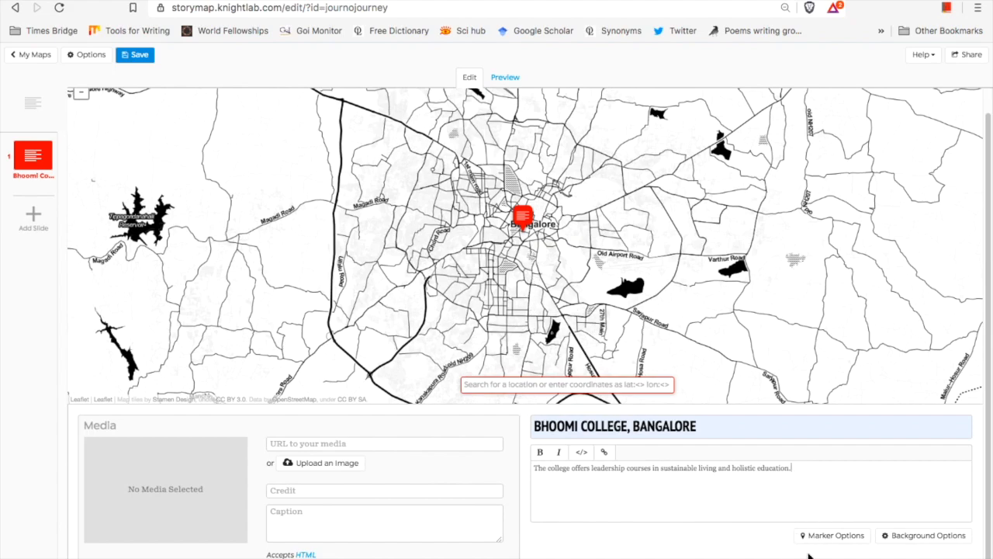
{"action": "left_click", "coordinate": [836, 536]}
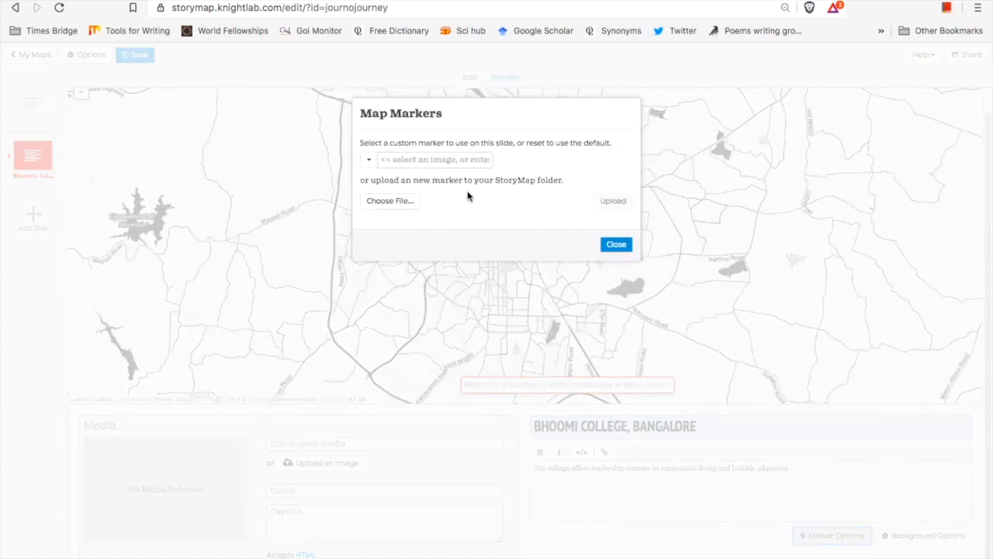
{"action": "left_click", "coordinate": [610, 246]}
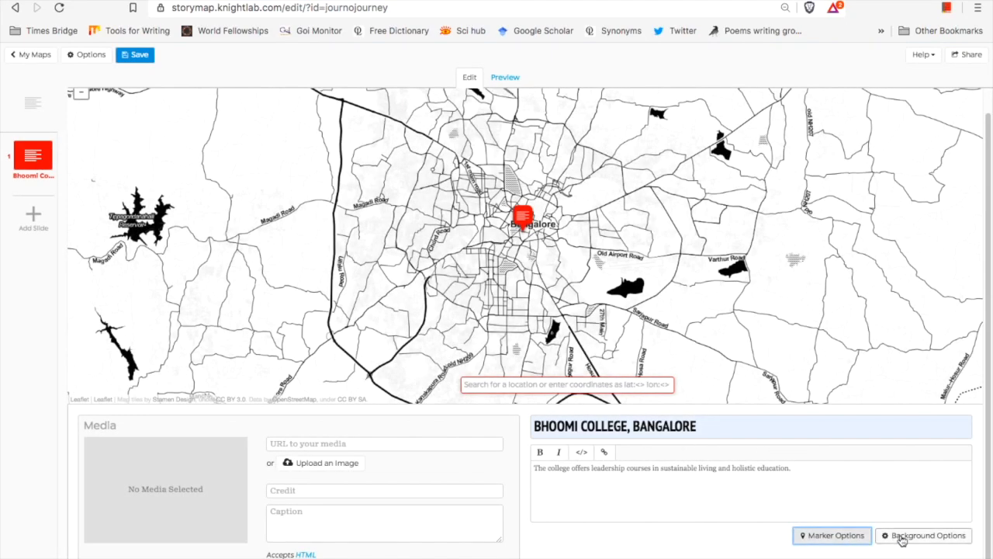
{"action": "left_click", "coordinate": [906, 536]}
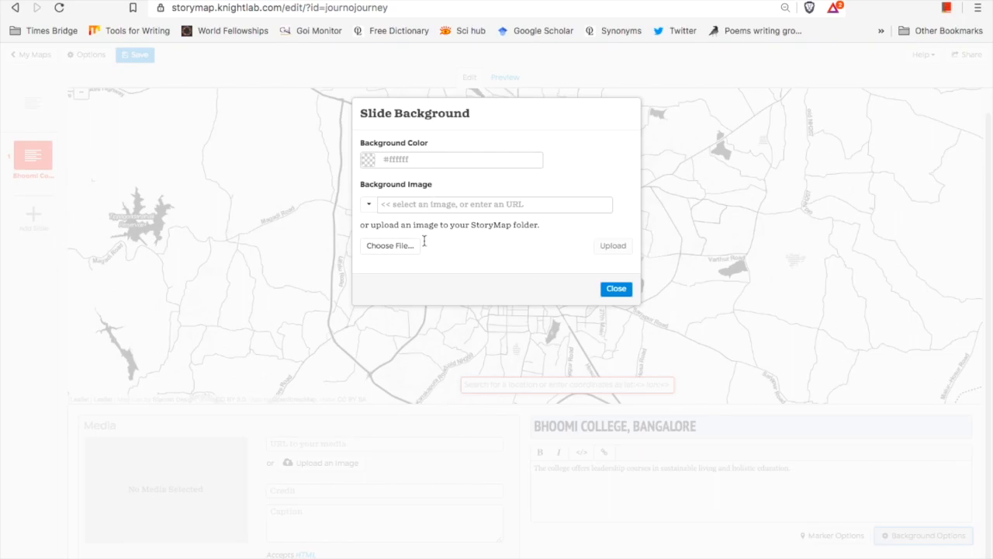
{"action": "left_click", "coordinate": [607, 292]}
Add two more blank slides to the StoryMap after the Bhoomi College slide
{"action": "left_click", "coordinate": [35, 227]}
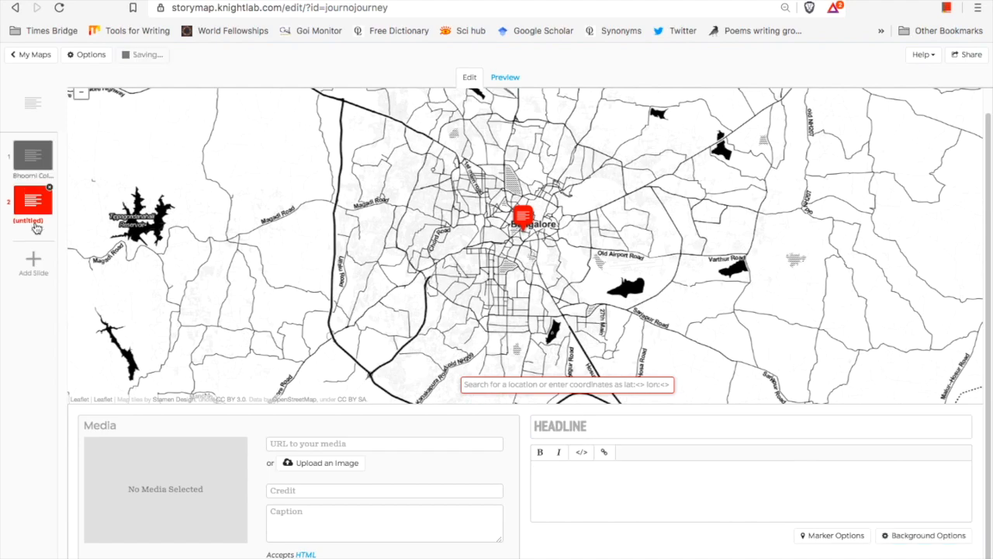
{"action": "left_click", "coordinate": [34, 269]}
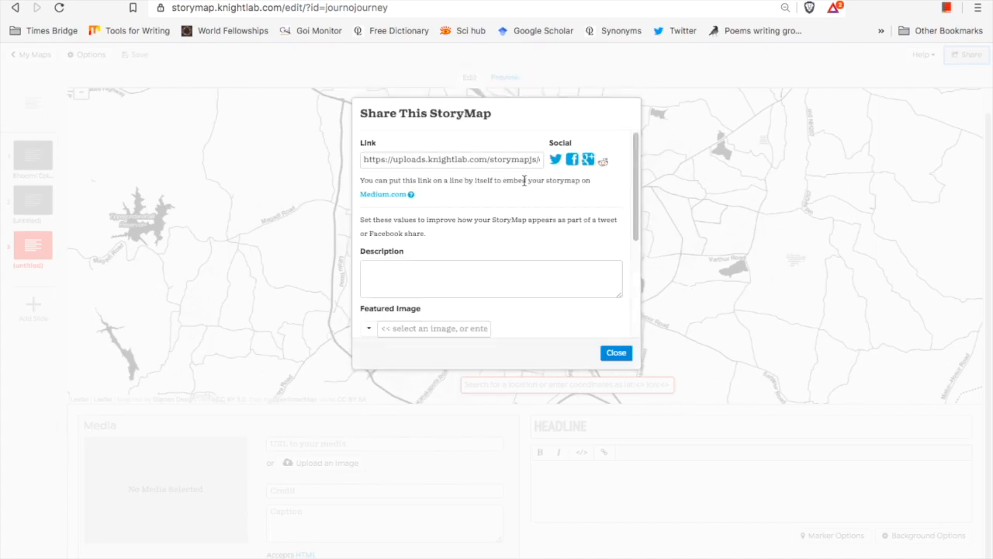
Review the StoryMap's sharing settings down to the embed section, select the iframe embed code, and close the dialog
{"action": "scroll", "coordinate": [414, 234], "scroll_direction": "up", "scroll_amount": 3}
{"action": "left_click_drag", "start_coordinate": [751, 287], "coordinate": [751, 336]}
{"action": "scroll", "coordinate": [729, 323], "scroll_direction": "down", "scroll_amount": 1}
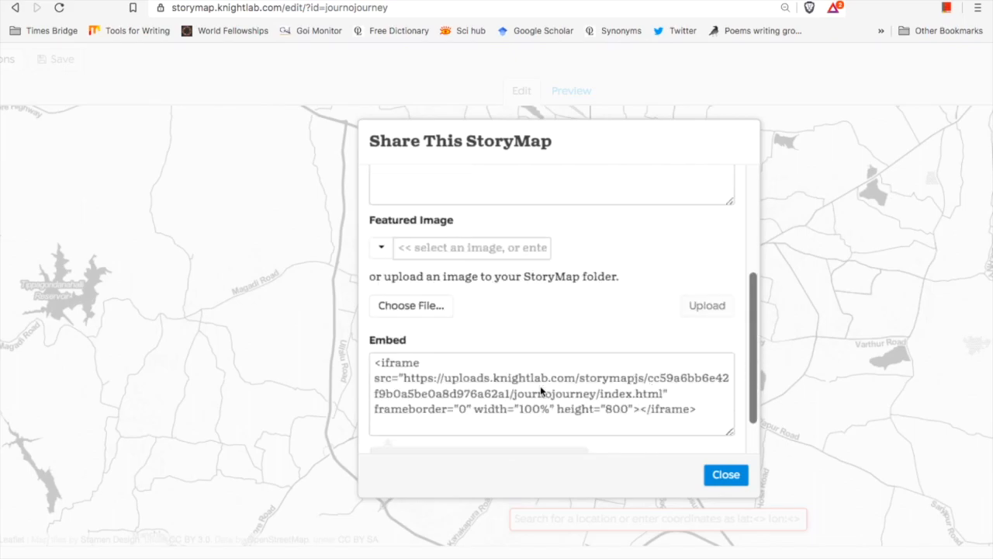
{"action": "scroll", "coordinate": [546, 381], "scroll_direction": "down", "scroll_amount": 1}
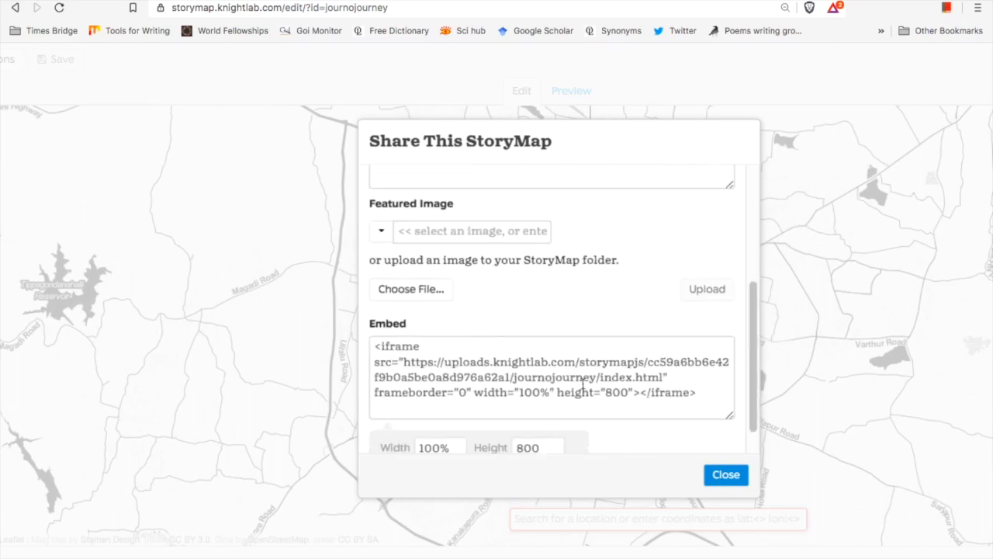
{"action": "left_click", "coordinate": [583, 384]}
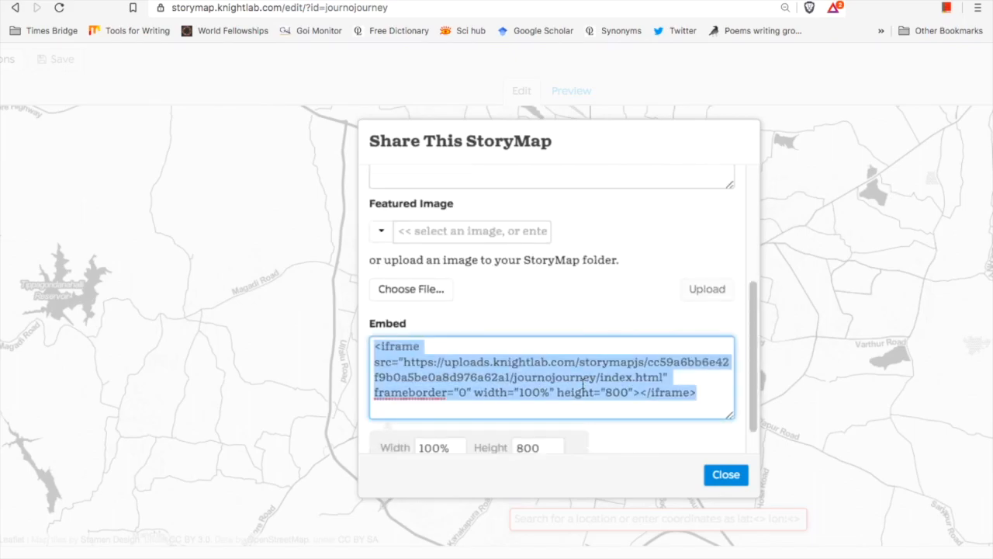
{"action": "left_click", "coordinate": [730, 478]}
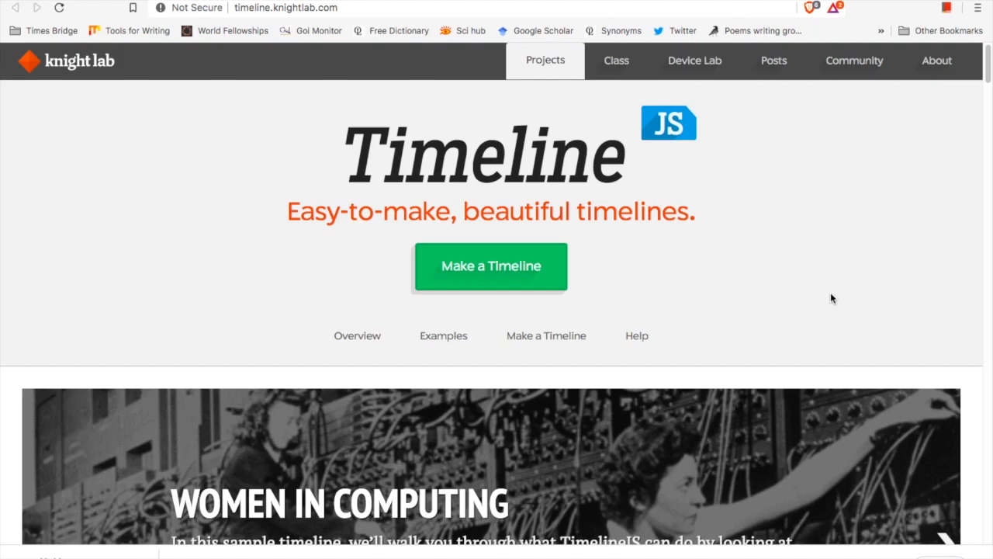
{"action": "scroll", "coordinate": [831, 298], "scroll_direction": "down", "scroll_amount": 3}
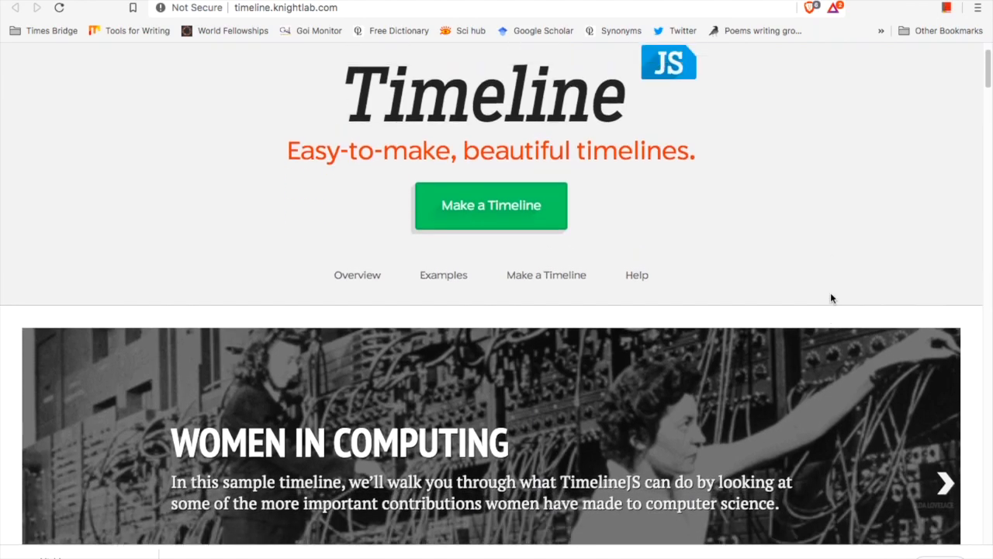
{"action": "scroll", "coordinate": [832, 299], "scroll_direction": "up", "scroll_amount": 2}
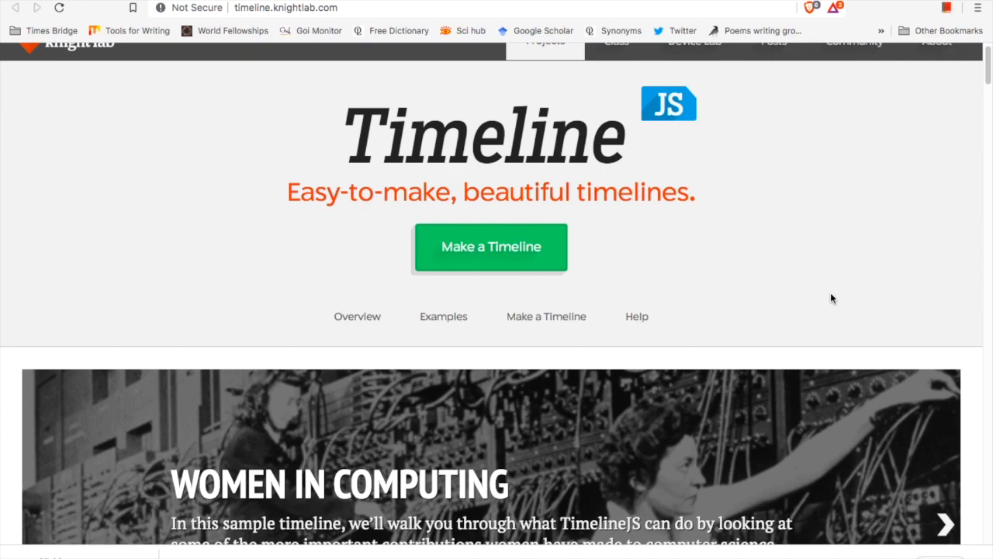
{"action": "scroll", "coordinate": [831, 298], "scroll_direction": "down", "scroll_amount": 1}
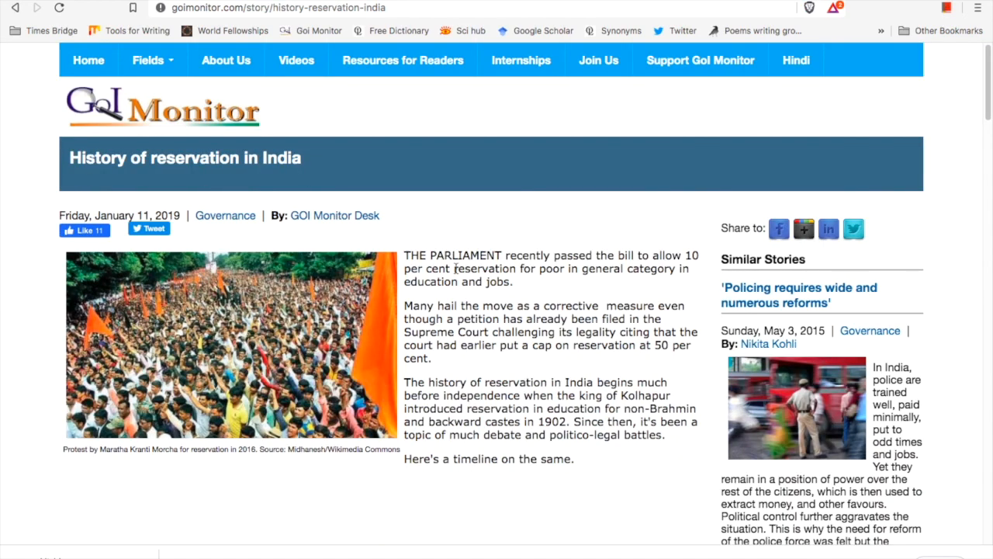
Step through the embedded timeline in GoI Monitor's "History of reservation in India" story, from its title slide to the "Will it last?" slide
{"action": "scroll", "coordinate": [456, 268], "scroll_direction": "down", "scroll_amount": 4}
{"action": "scroll", "coordinate": [488, 262], "scroll_direction": "down", "scroll_amount": 1}
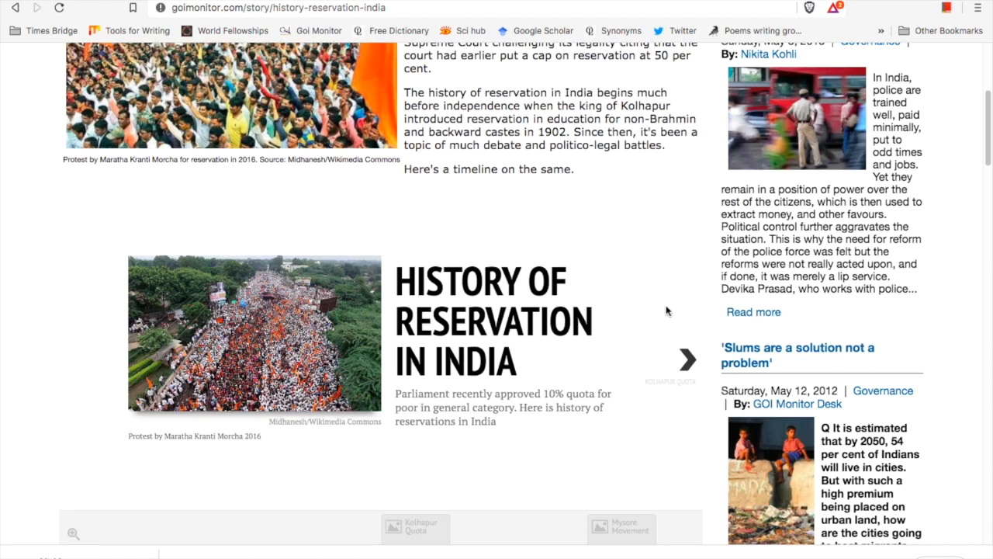
{"action": "scroll", "coordinate": [665, 310], "scroll_direction": "down", "scroll_amount": 2}
{"action": "left_click", "coordinate": [687, 341]}
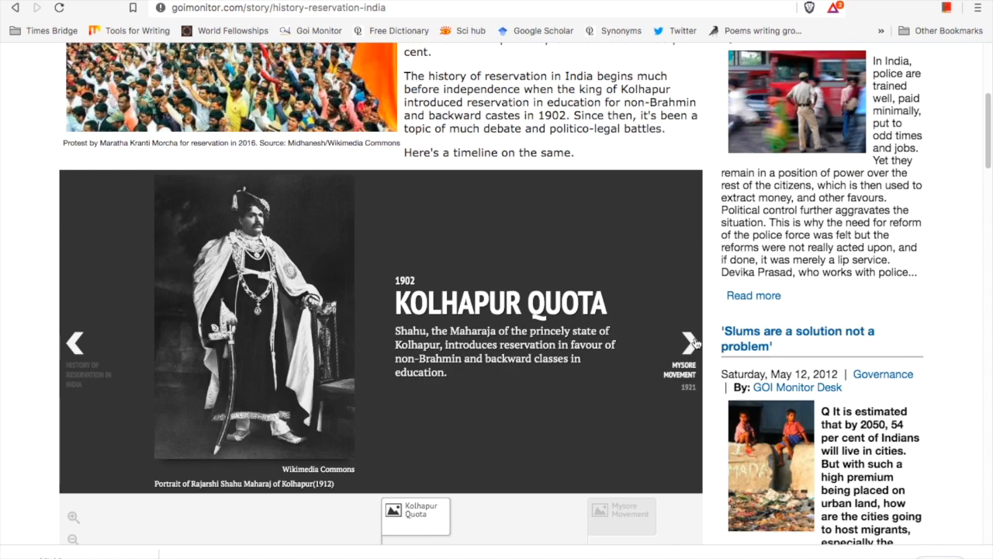
{"action": "left_click", "coordinate": [693, 342]}
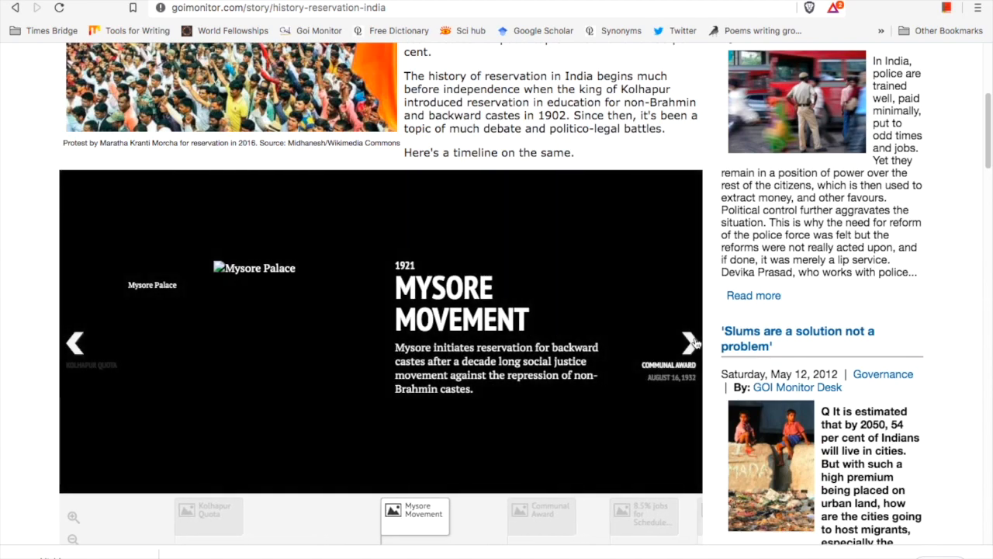
{"action": "left_click", "coordinate": [693, 342]}
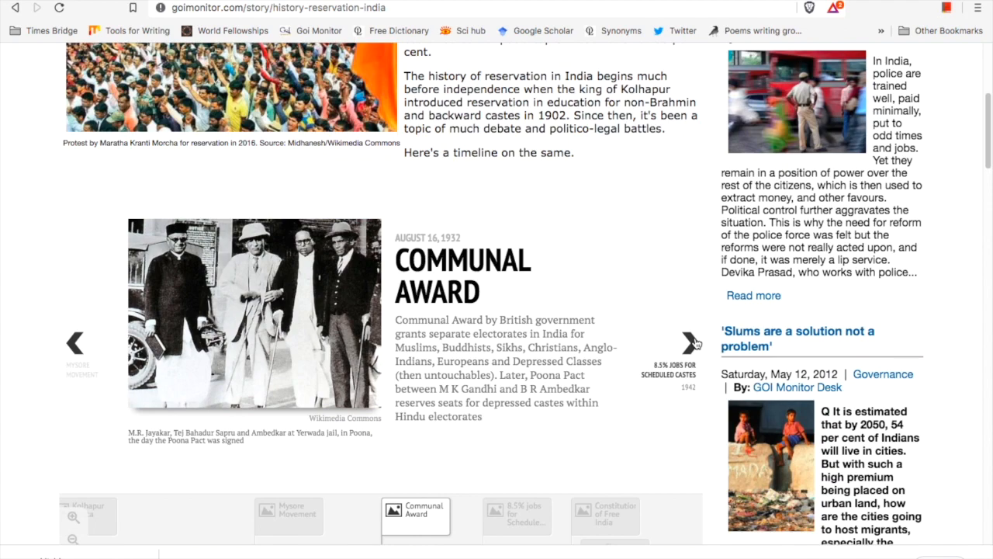
{"action": "left_click", "coordinate": [689, 342]}
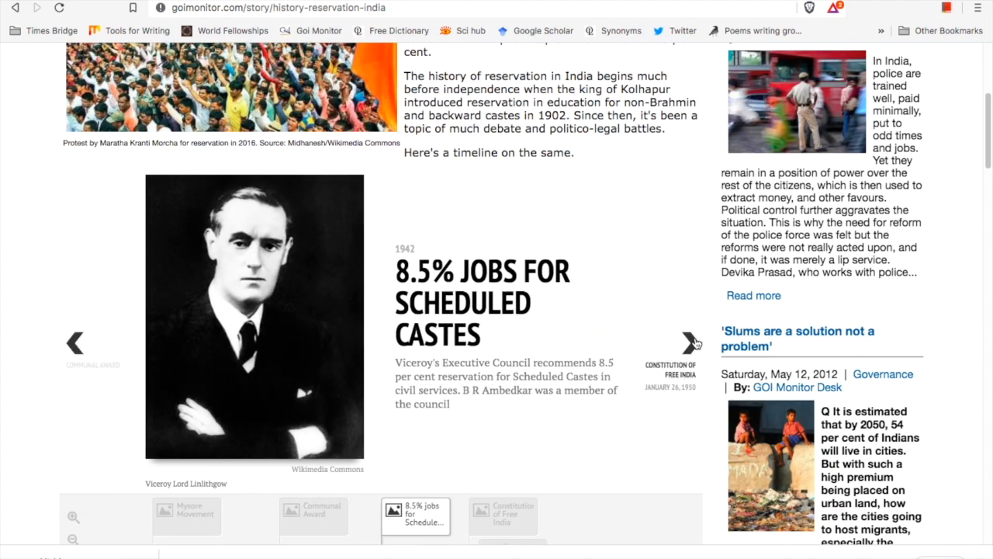
{"action": "left_click", "coordinate": [691, 342]}
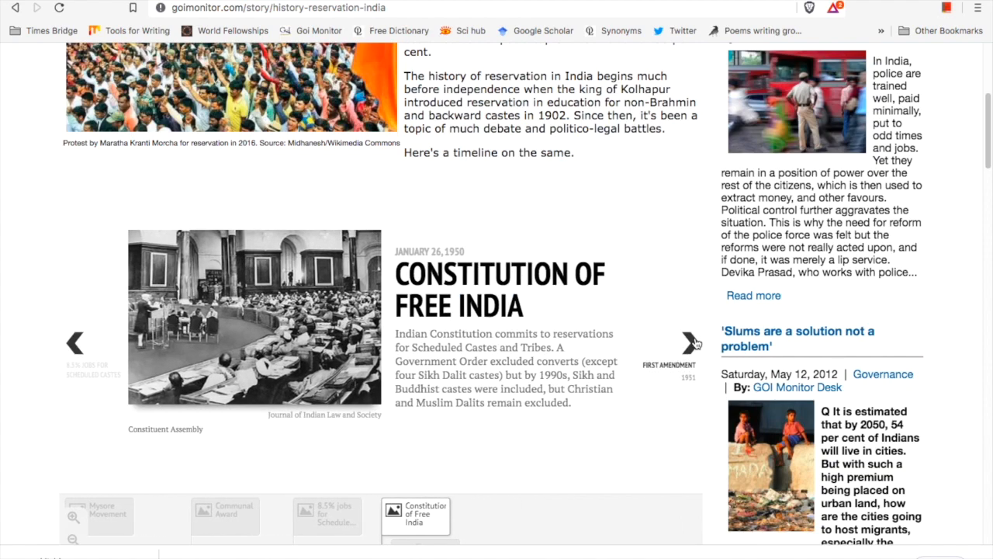
{"action": "left_click", "coordinate": [691, 342]}
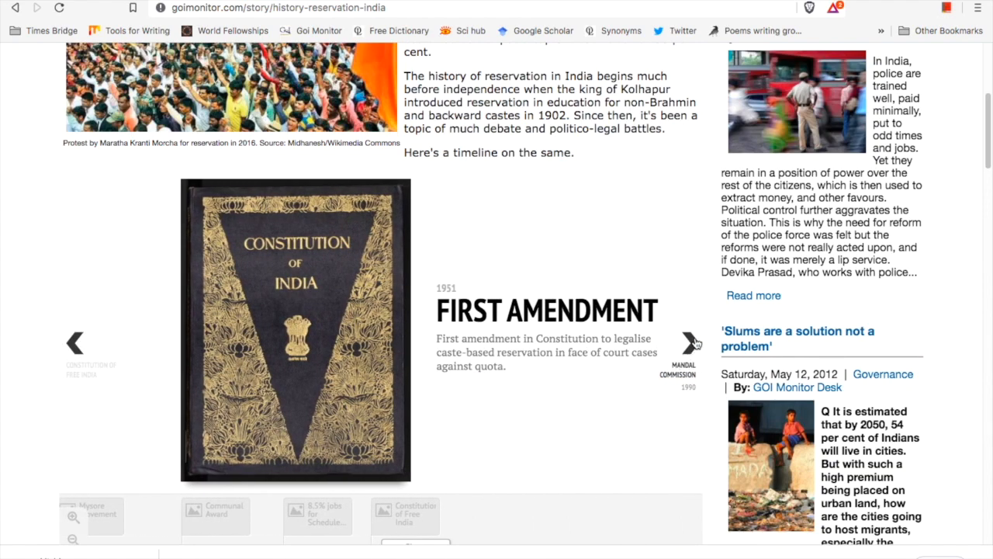
{"action": "left_click", "coordinate": [691, 342]}
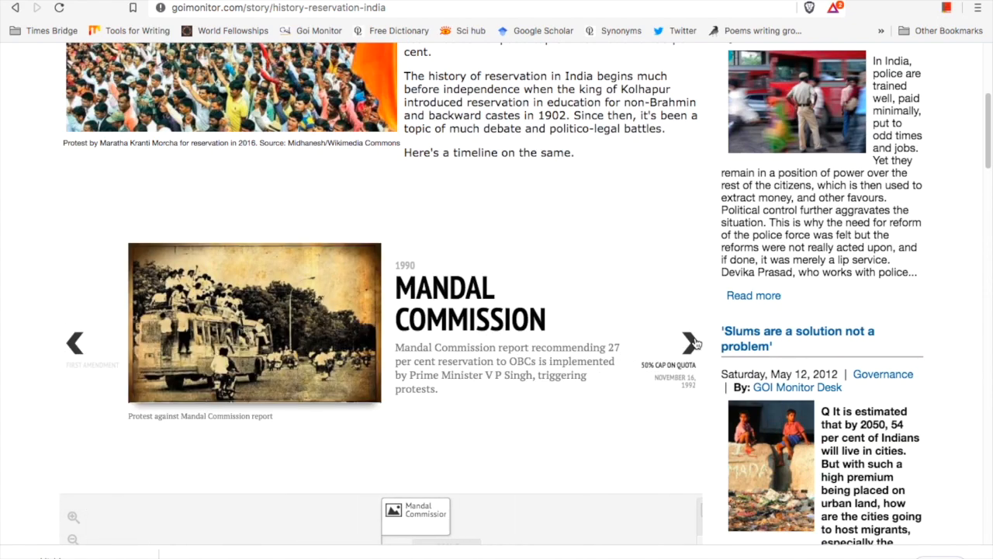
{"action": "left_click", "coordinate": [694, 343]}
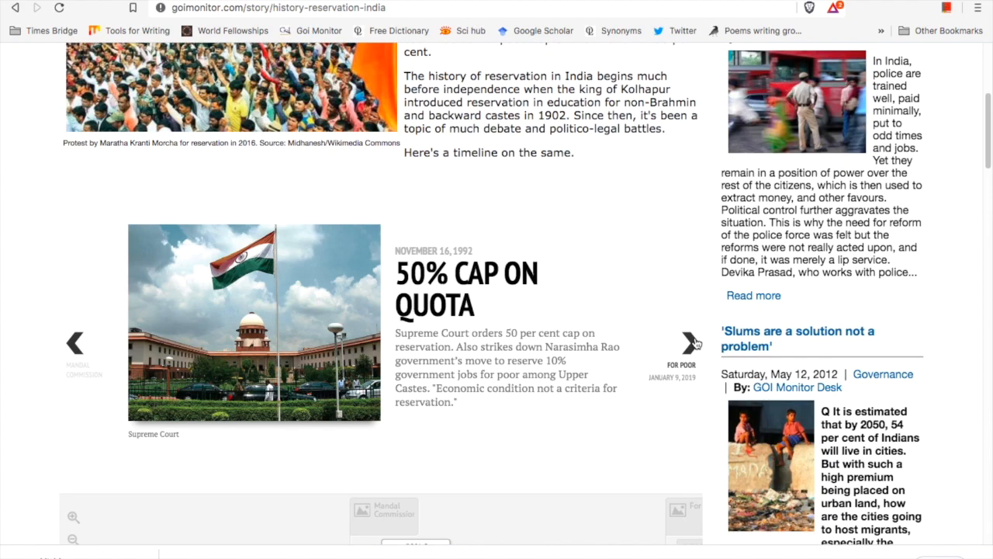
{"action": "left_click", "coordinate": [694, 343]}
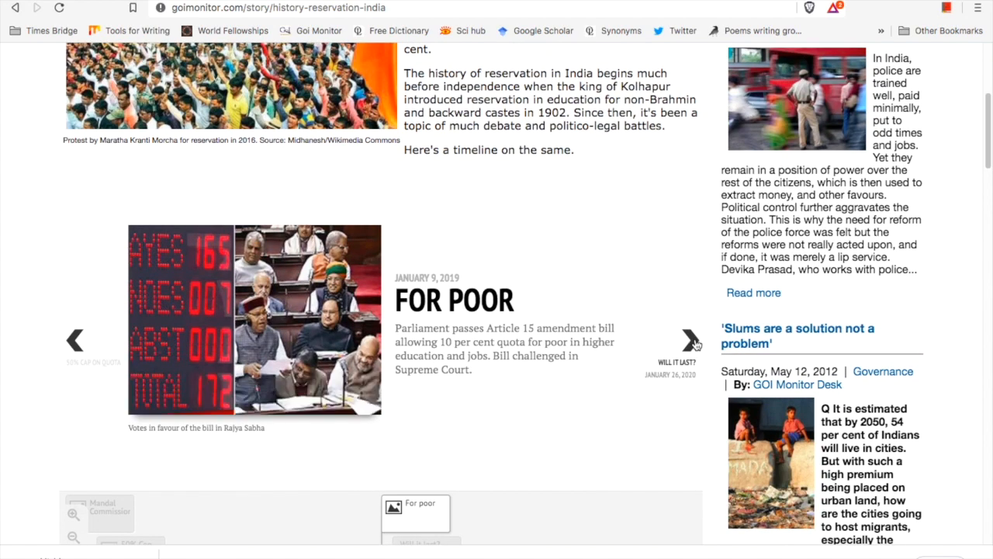
{"action": "left_click", "coordinate": [695, 343]}
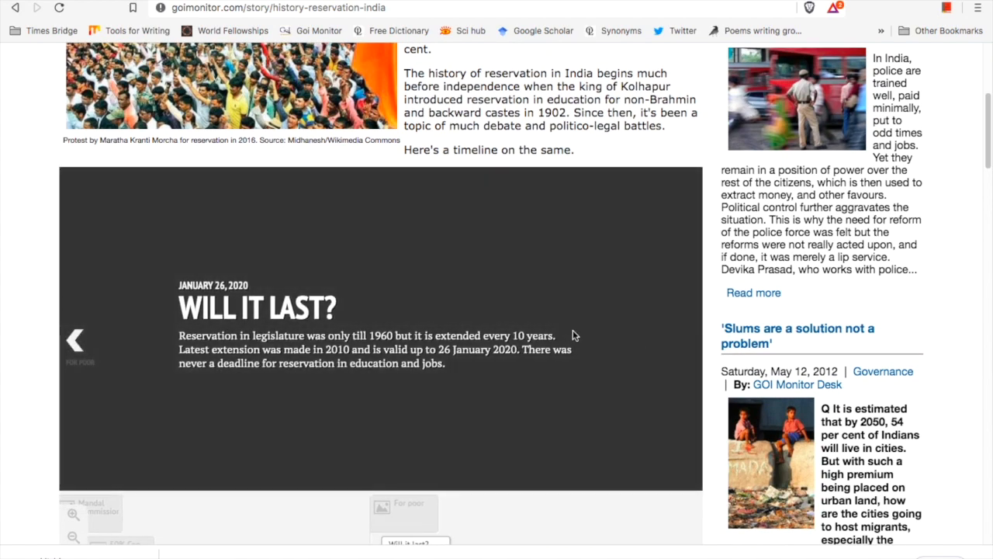
Review the year-by-year text list below the embedded timeline, then return to the timeline and go back one slide
{"action": "scroll", "coordinate": [572, 335], "scroll_direction": "down", "scroll_amount": 1}
{"action": "scroll", "coordinate": [472, 419], "scroll_direction": "down", "scroll_amount": 5}
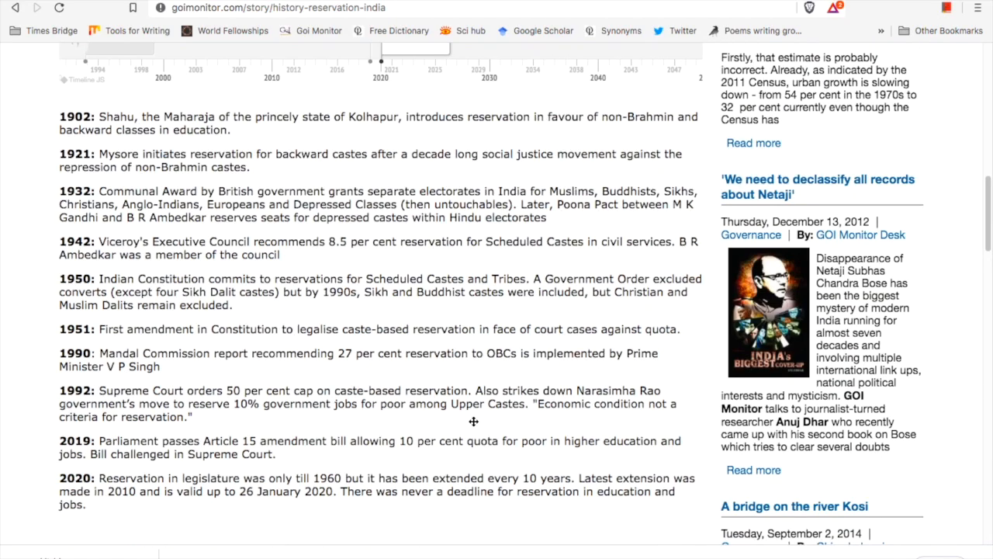
{"action": "scroll", "coordinate": [474, 424], "scroll_direction": "up", "scroll_amount": 1}
{"action": "scroll", "coordinate": [474, 424], "scroll_direction": "down", "scroll_amount": 3}
{"action": "scroll", "coordinate": [474, 424], "scroll_direction": "up", "scroll_amount": 7}
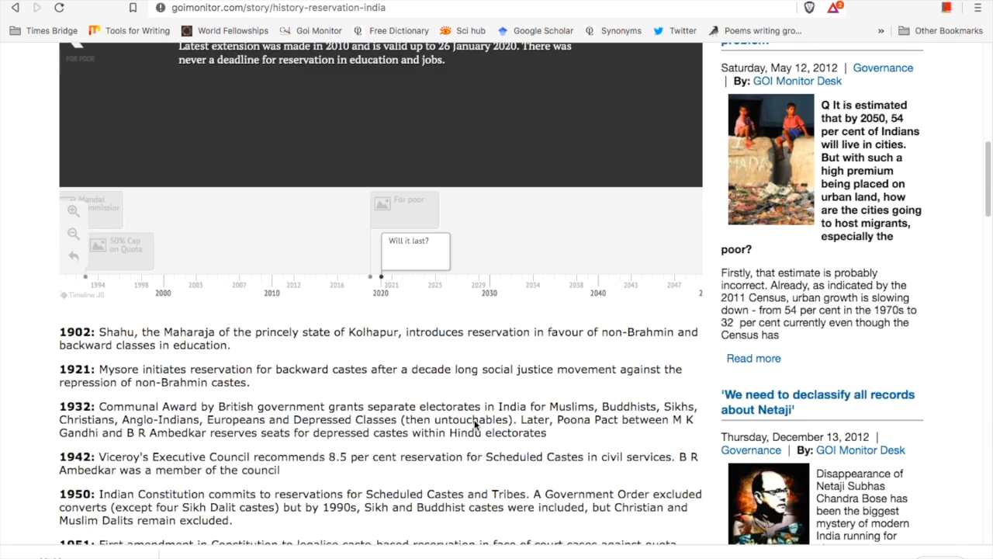
{"action": "scroll", "coordinate": [474, 424], "scroll_direction": "up", "scroll_amount": 2}
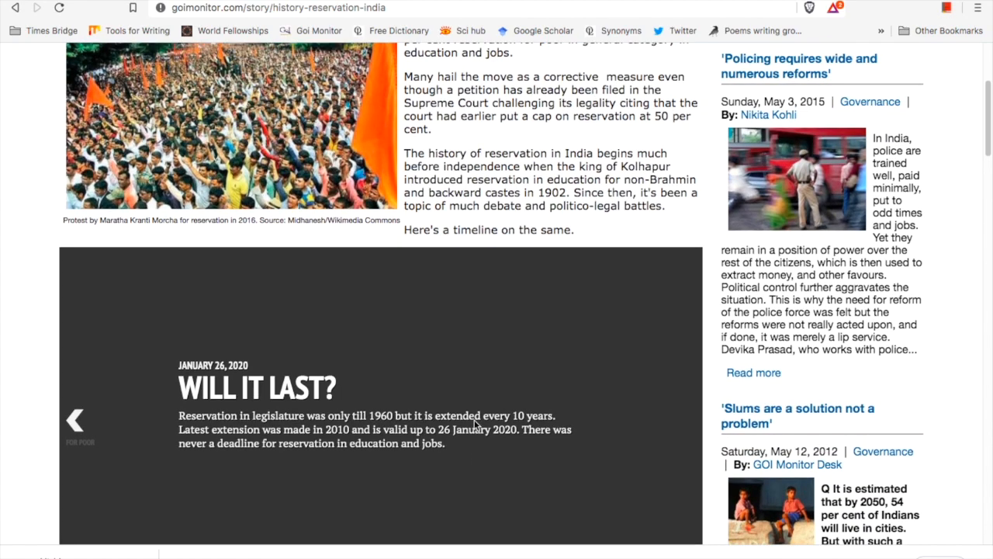
{"action": "scroll", "coordinate": [473, 425], "scroll_direction": "down", "scroll_amount": 3}
{"action": "scroll", "coordinate": [473, 425], "scroll_direction": "up", "scroll_amount": 3}
{"action": "left_click", "coordinate": [74, 427]}
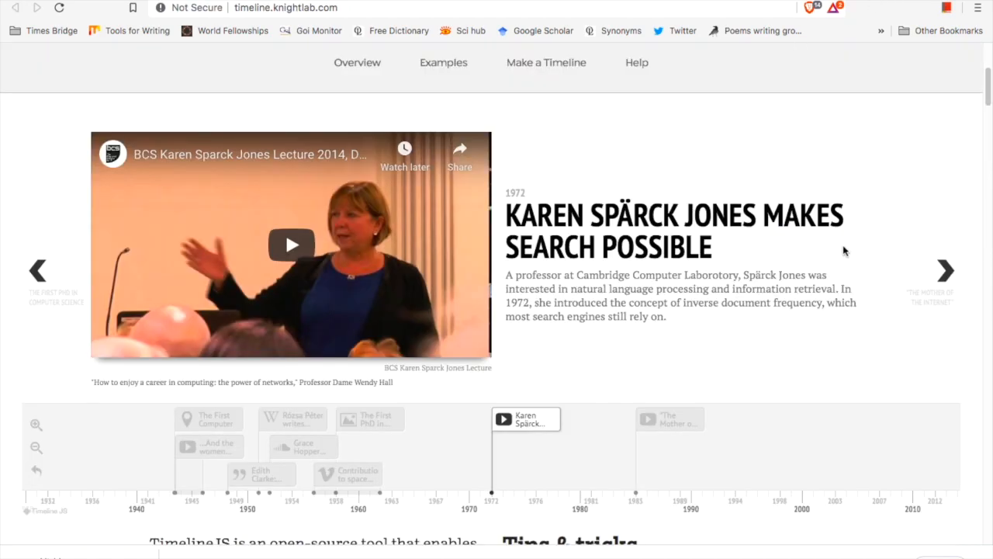
Open the Make a Timeline instructions on the TimelineJS site and review all four steps, from the spreadsheet template to the share link and embed code
{"action": "scroll", "coordinate": [844, 250], "scroll_direction": "up", "scroll_amount": 4}
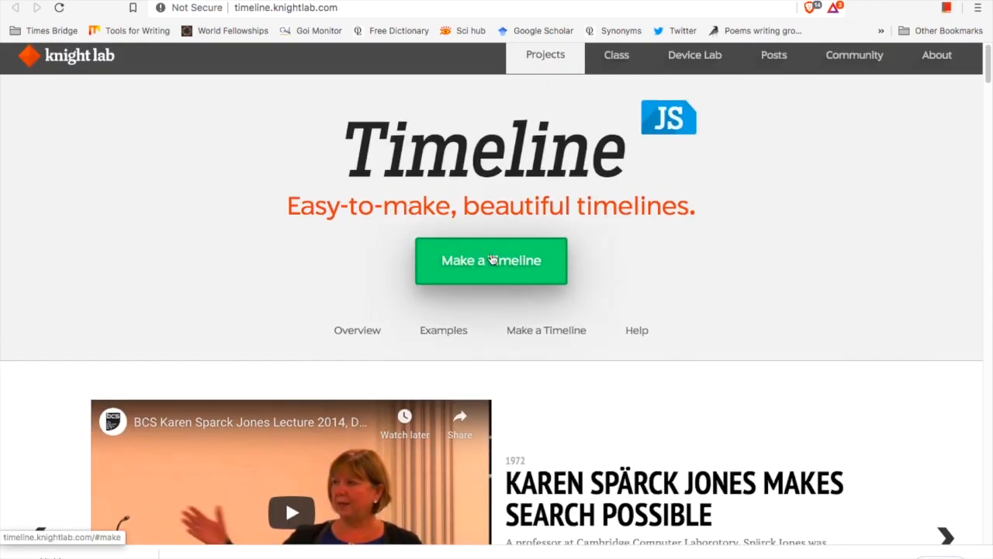
{"action": "left_click", "coordinate": [491, 259]}
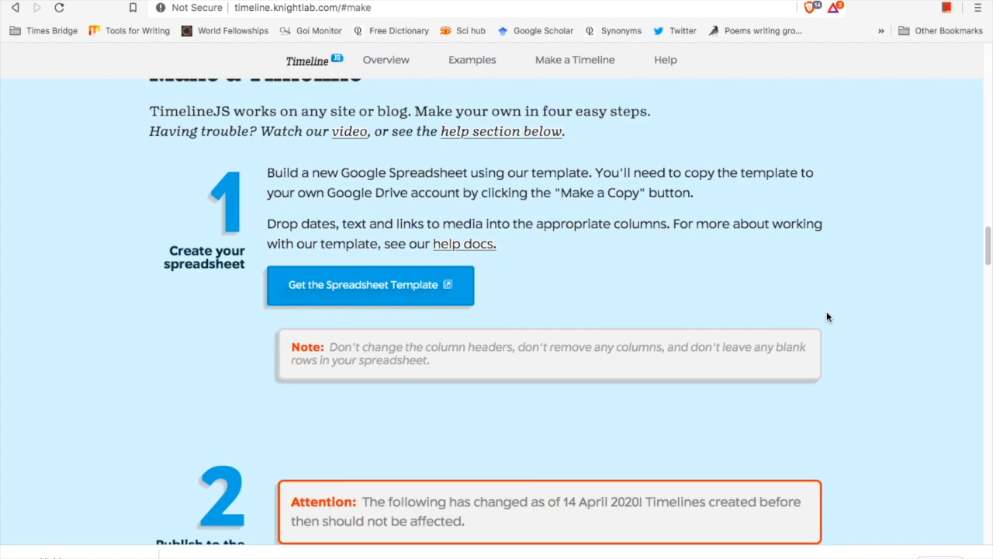
{"action": "scroll", "coordinate": [384, 339], "scroll_direction": "down", "scroll_amount": 3}
{"action": "scroll", "coordinate": [383, 339], "scroll_direction": "down", "scroll_amount": 1}
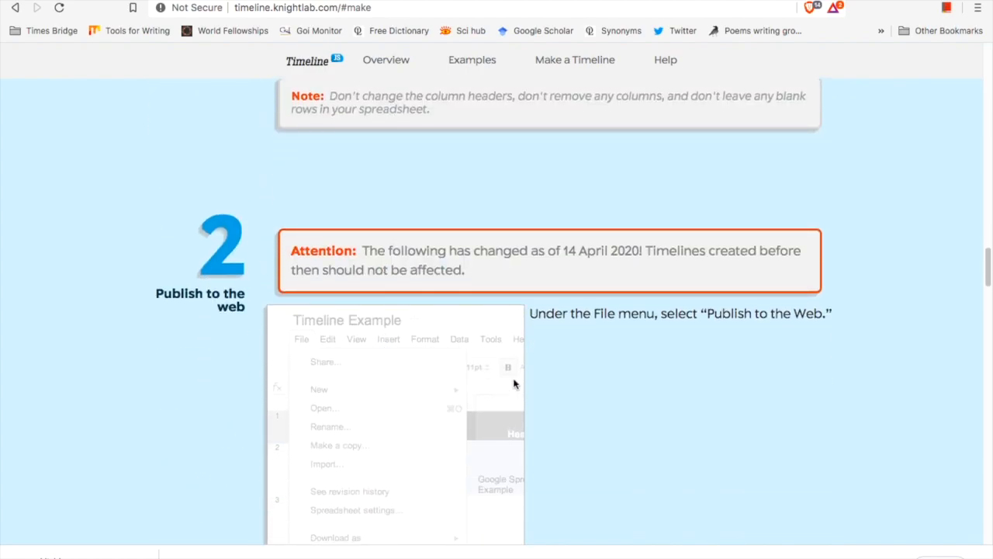
{"action": "scroll", "coordinate": [612, 390], "scroll_direction": "down", "scroll_amount": 4}
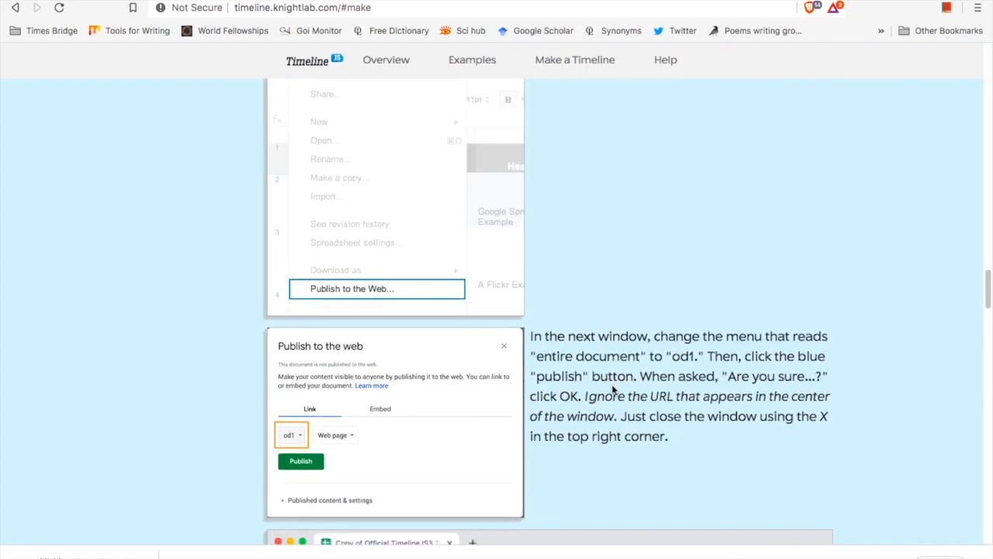
{"action": "scroll", "coordinate": [612, 389], "scroll_direction": "down", "scroll_amount": 8}
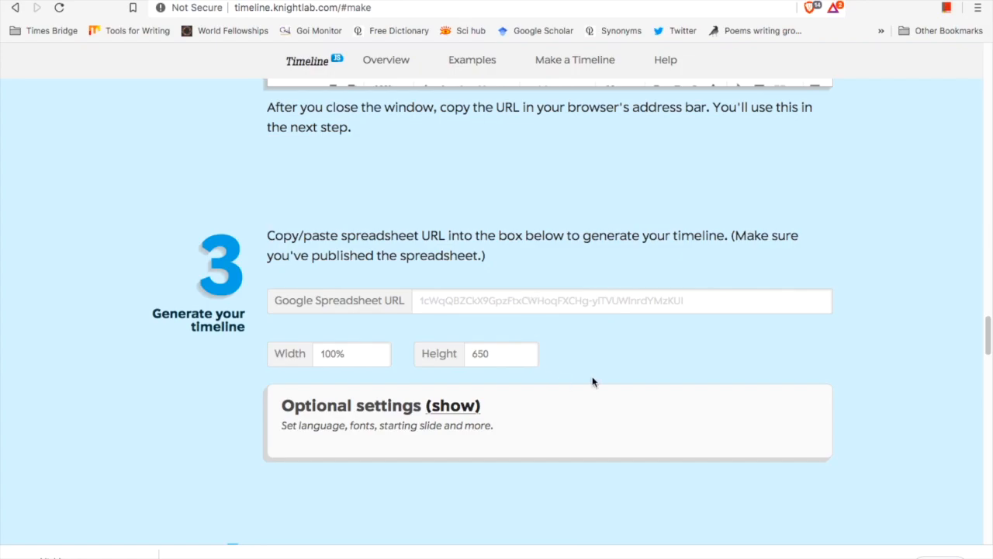
{"action": "scroll", "coordinate": [591, 381], "scroll_direction": "down", "scroll_amount": 5}
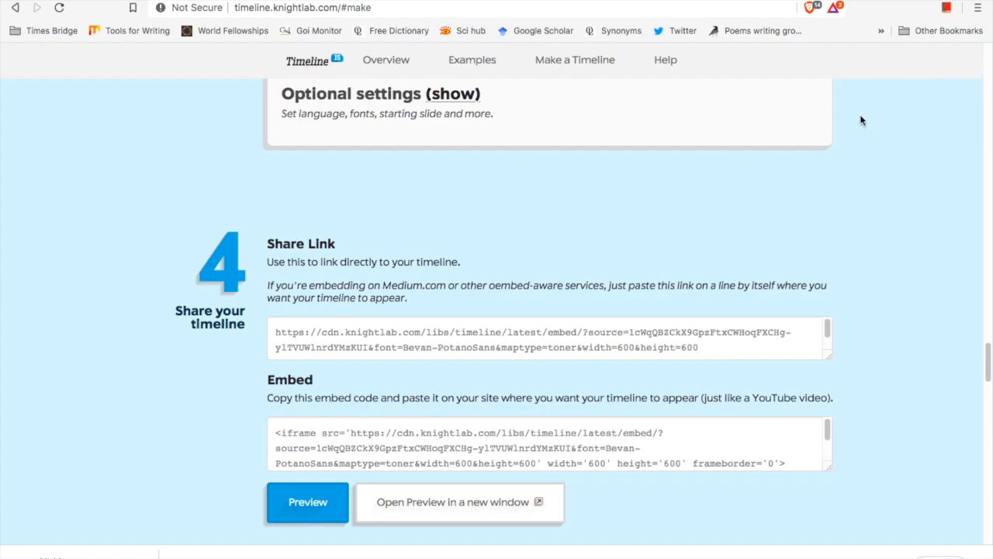
Advance the presentation to the Google Earth Engine Timelapse slide, then open earthengine.google.com/timelapse in a new Brave tab
{"action": "key", "text": "super+Tab"}
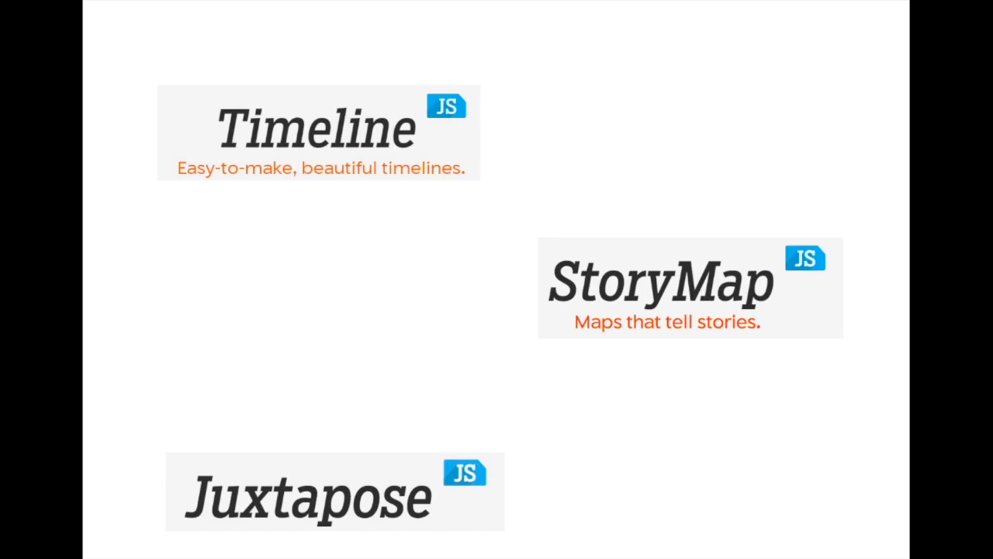
{"action": "key", "text": "Right"}
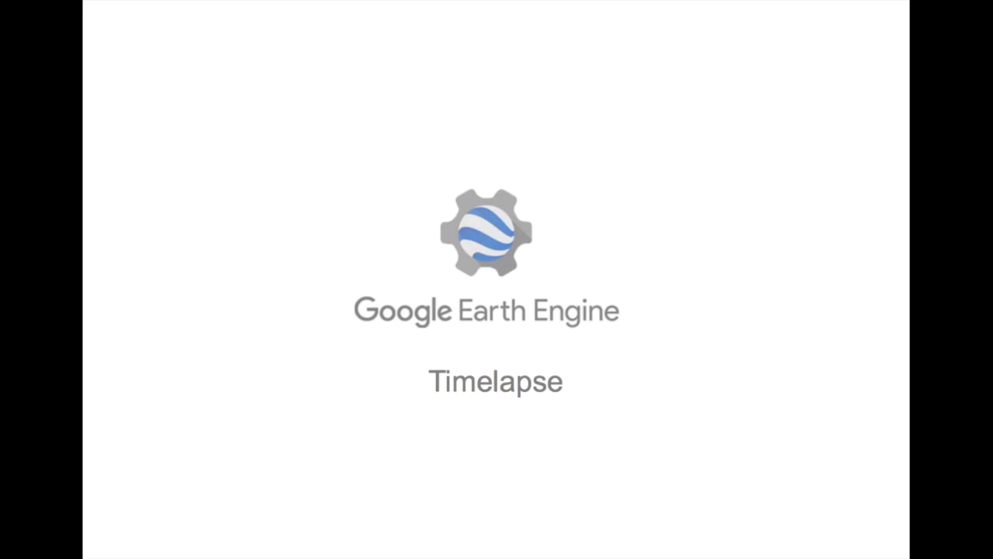
{"action": "key", "text": "super+Tab"}
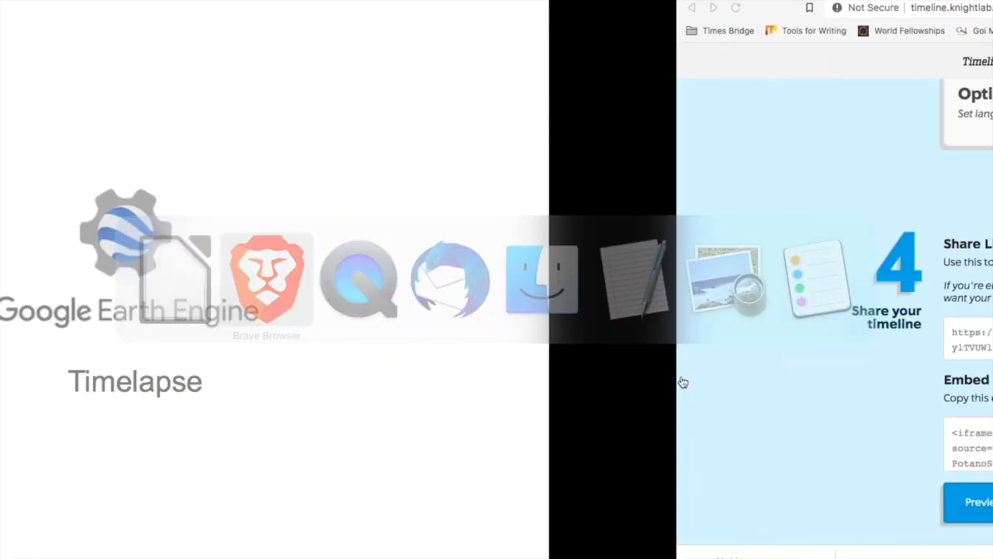
{"action": "key", "text": "super+t"}
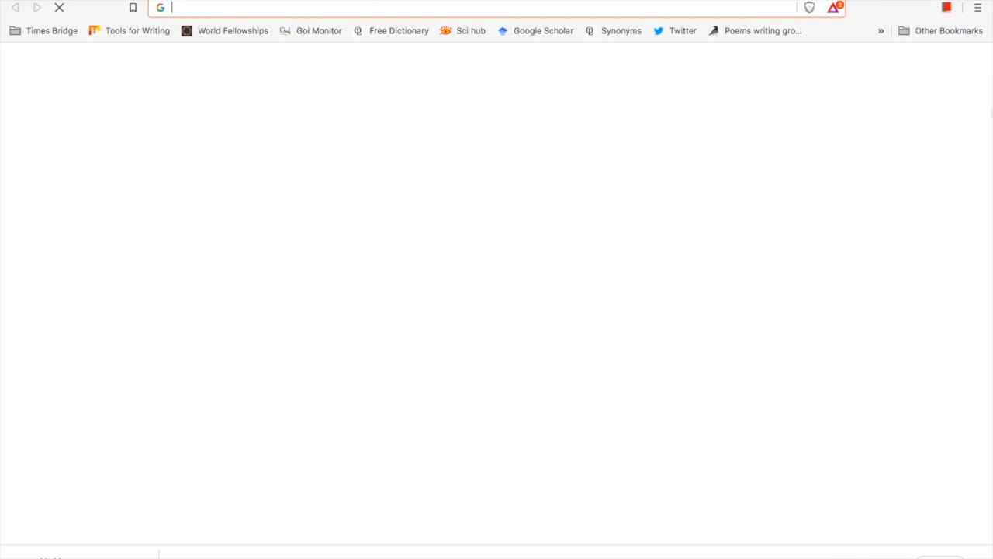
{"action": "type", "text": "googl earth "}
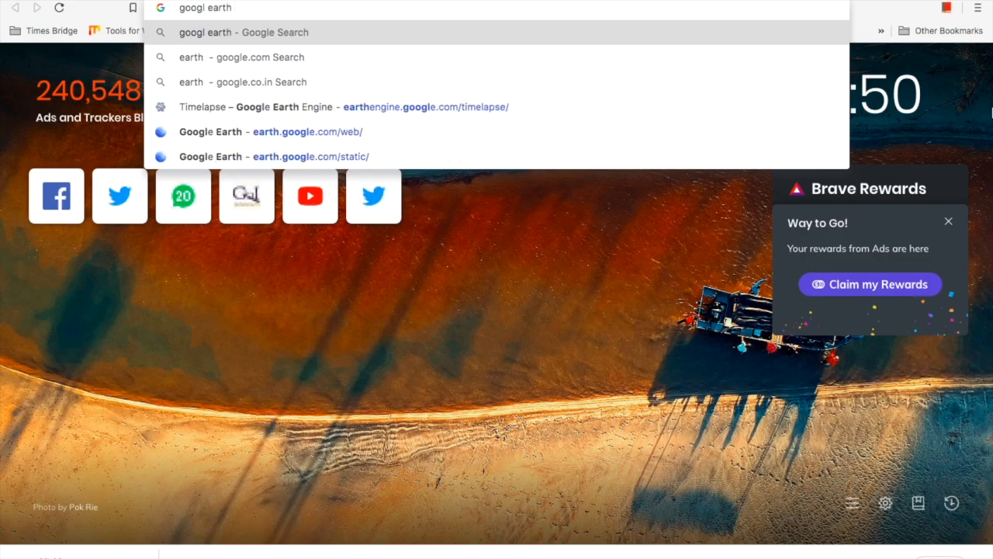
{"action": "type", "text": "engine tim"}
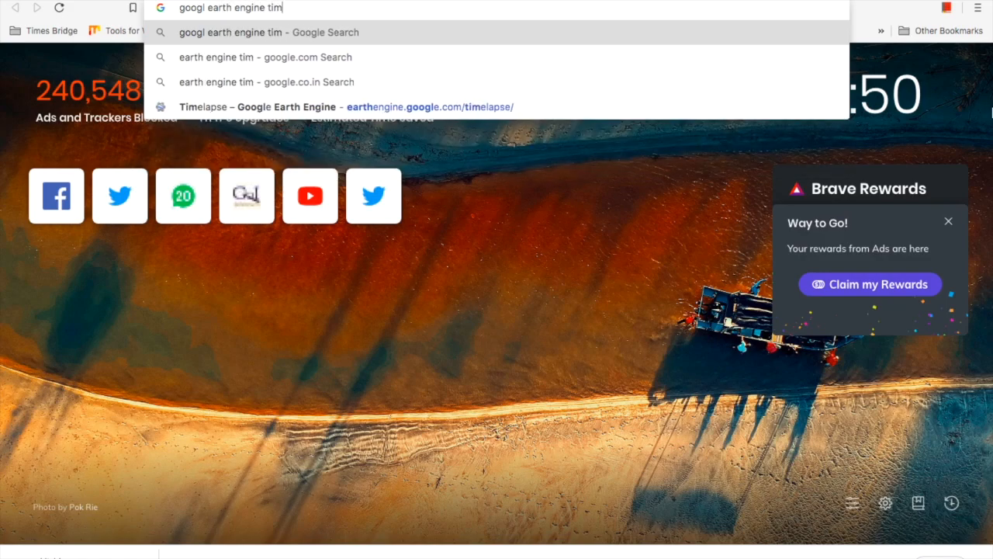
{"action": "left_click", "coordinate": [298, 106]}
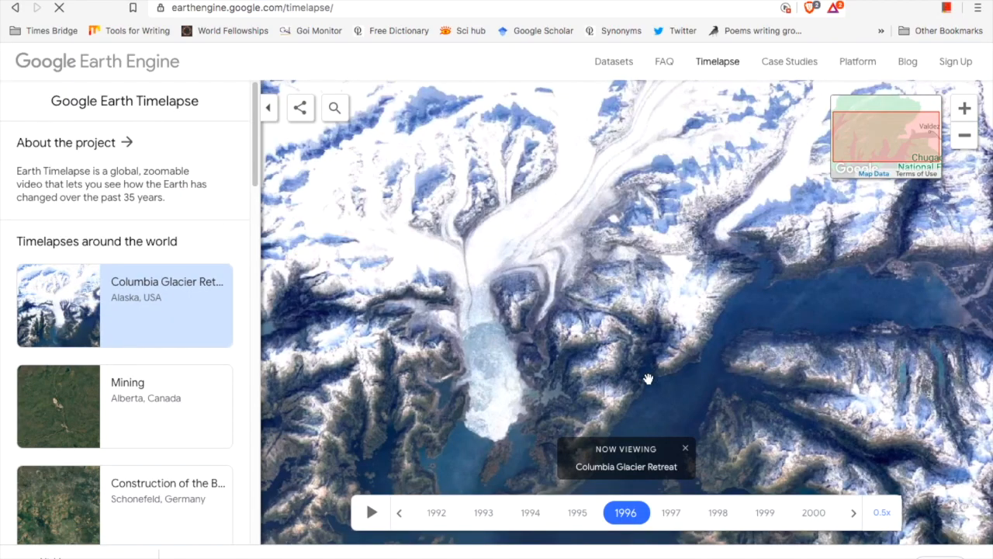
Play and pause the Columbia Glacier Retreat timelapse, then compare its 1984 and 2018 images
{"action": "left_click", "coordinate": [371, 514]}
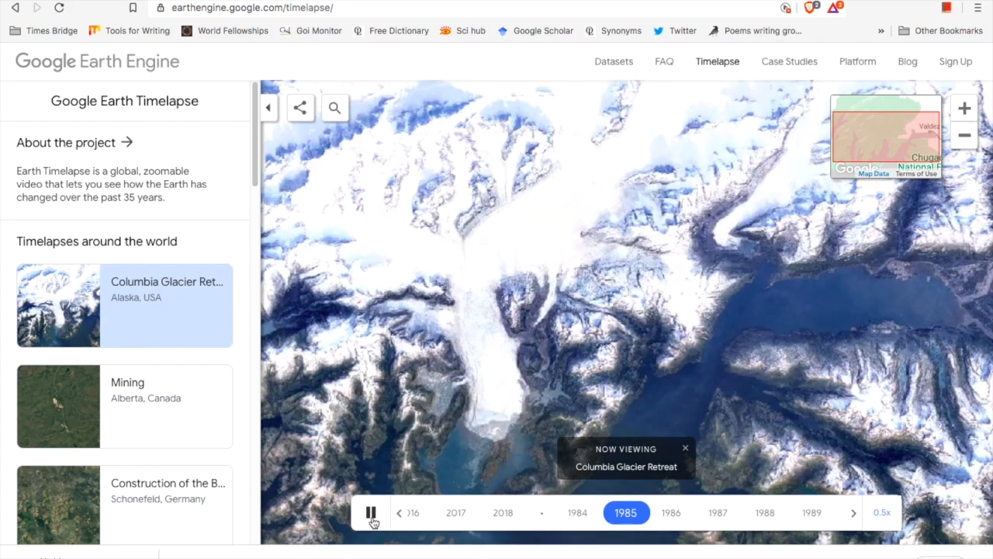
{"action": "left_click", "coordinate": [372, 513]}
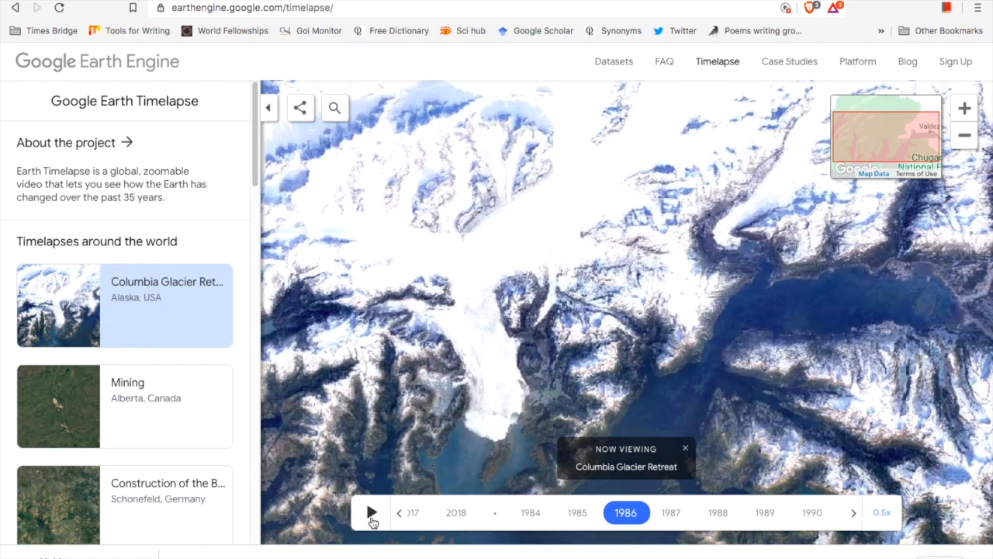
{"action": "left_click", "coordinate": [535, 515]}
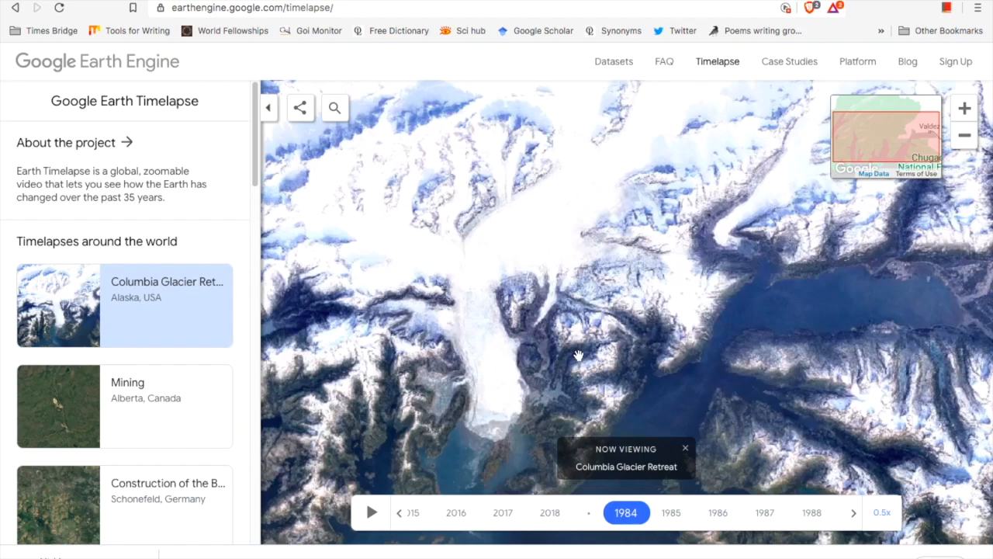
{"action": "left_click", "coordinate": [550, 512]}
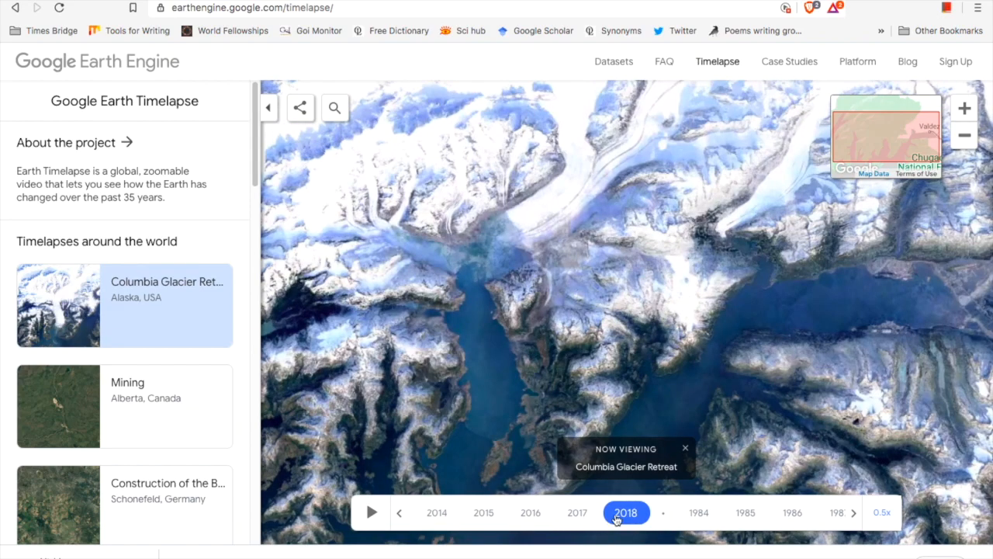
Compare the Columbia Glacier's 1984 and 2018 images once more, and browse the list of featured timelapses around the world
{"action": "left_click", "coordinate": [697, 515]}
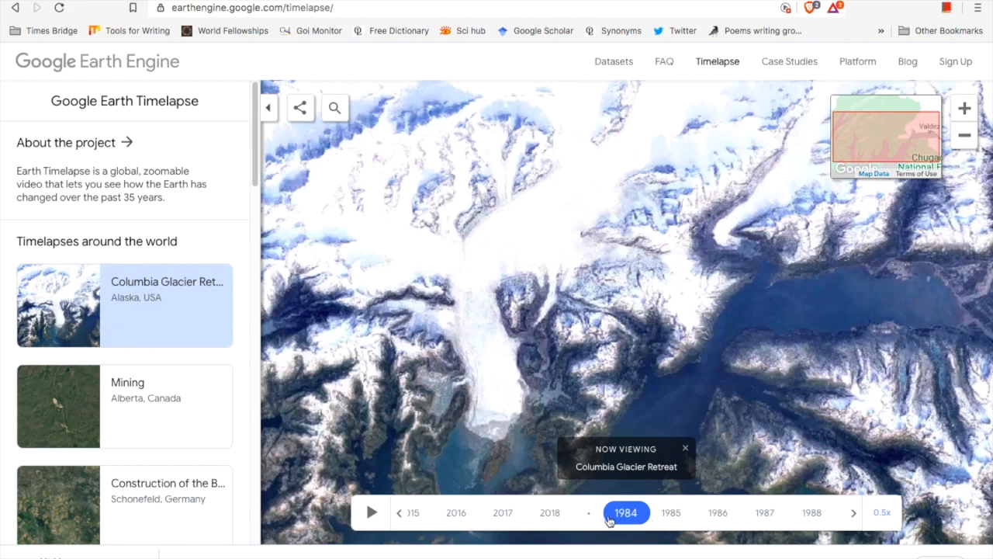
{"action": "left_click", "coordinate": [552, 520]}
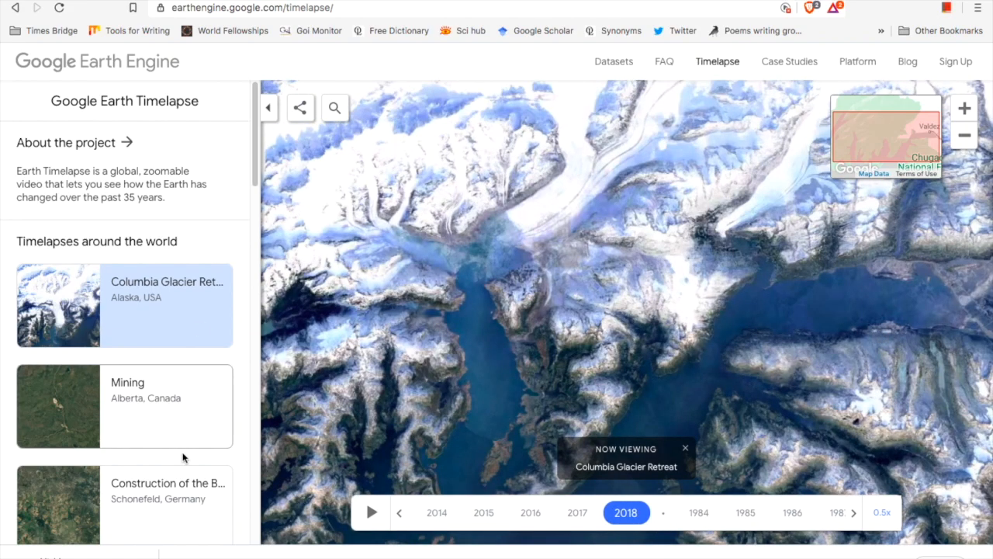
{"action": "scroll", "coordinate": [178, 372], "scroll_direction": "down", "scroll_amount": 2}
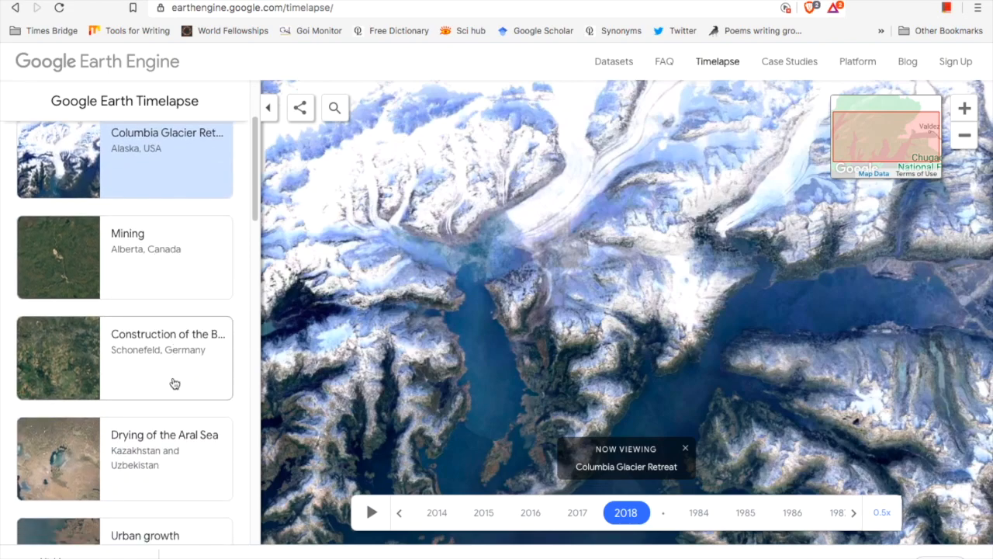
{"action": "scroll", "coordinate": [177, 372], "scroll_direction": "down", "scroll_amount": 2}
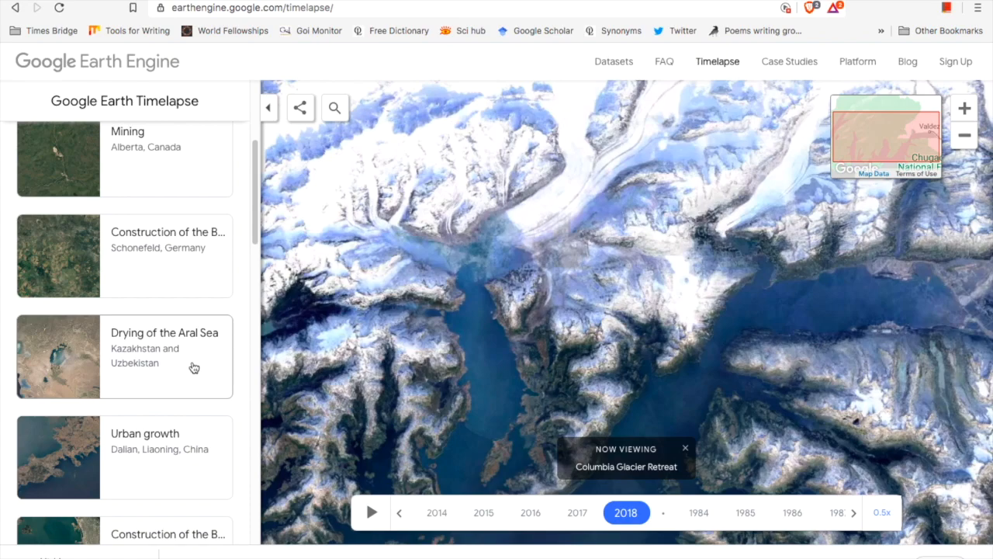
{"action": "scroll", "coordinate": [193, 369], "scroll_direction": "down", "scroll_amount": 1}
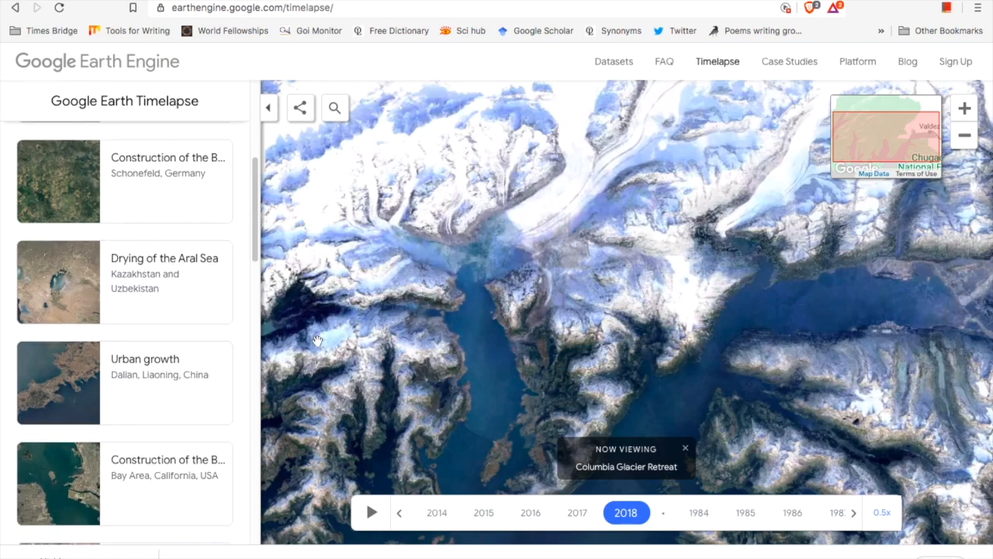
{"action": "scroll", "coordinate": [180, 361], "scroll_direction": "up", "scroll_amount": 5}
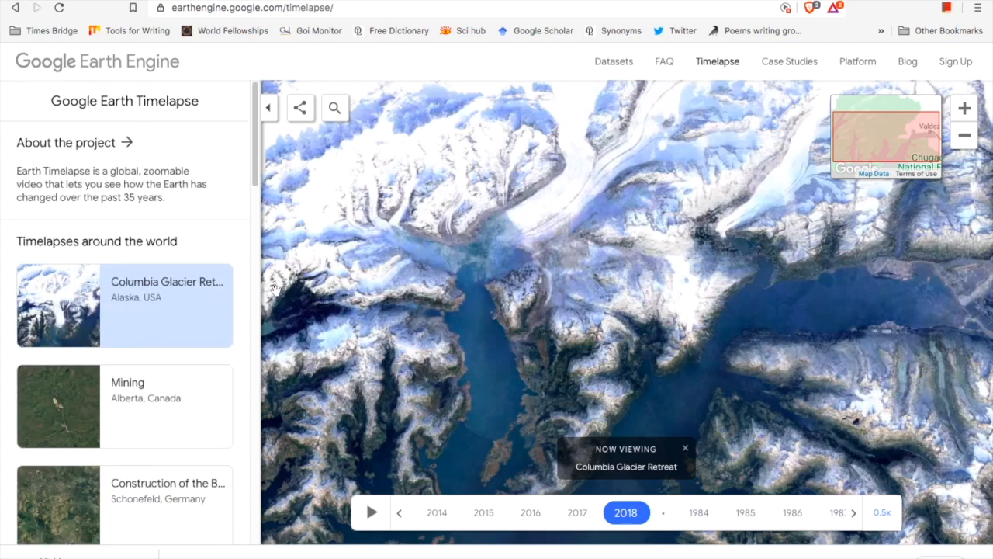
Replace the coordinates in the location search with "bellandur lake bangalore" and center the timelapse map on the lake
{"action": "left_click", "coordinate": [334, 108]}
{"action": "type", "text": "61.09757, -147.05437"}
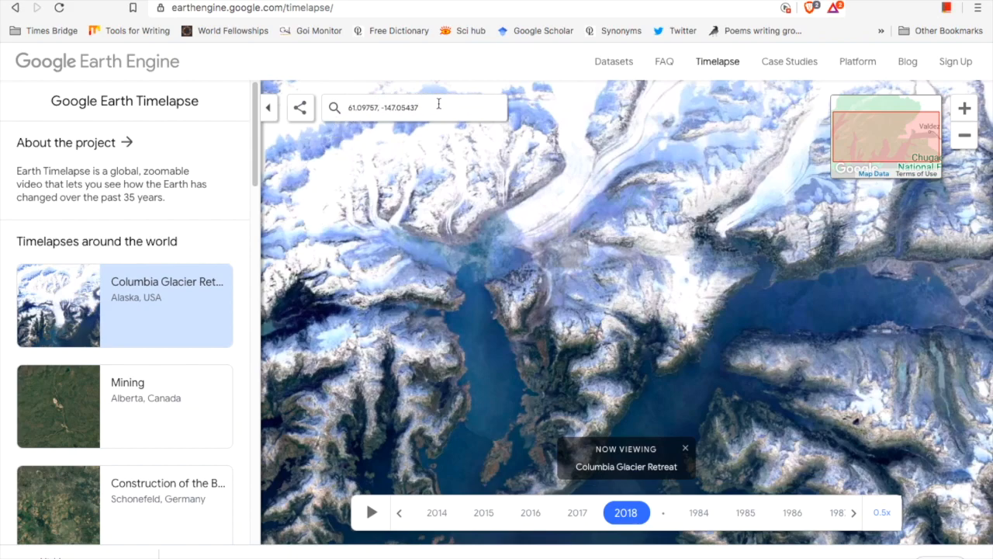
{"action": "left_click", "coordinate": [336, 108]}
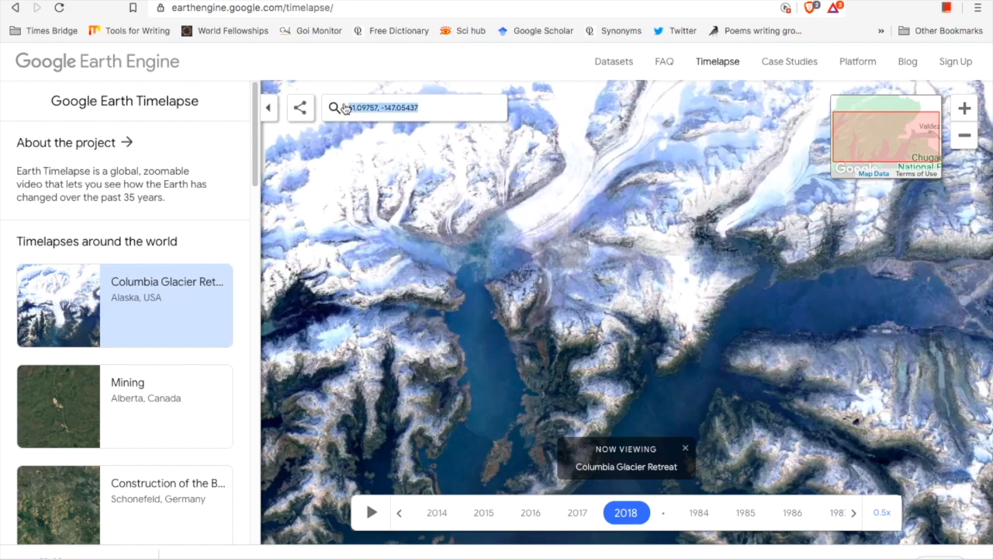
{"action": "key", "text": "BackSpace"}
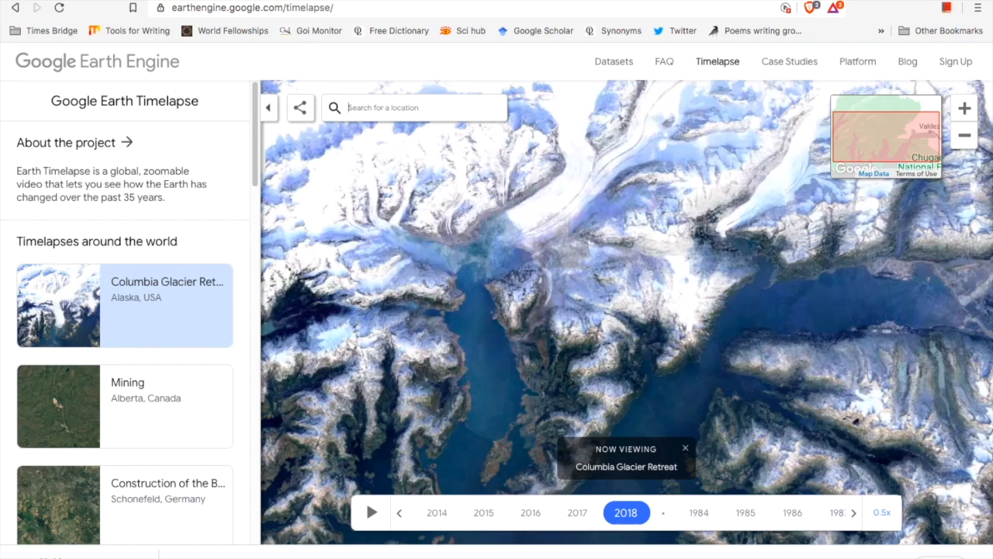
{"action": "type", "text": "bellandur lake bangalore"}
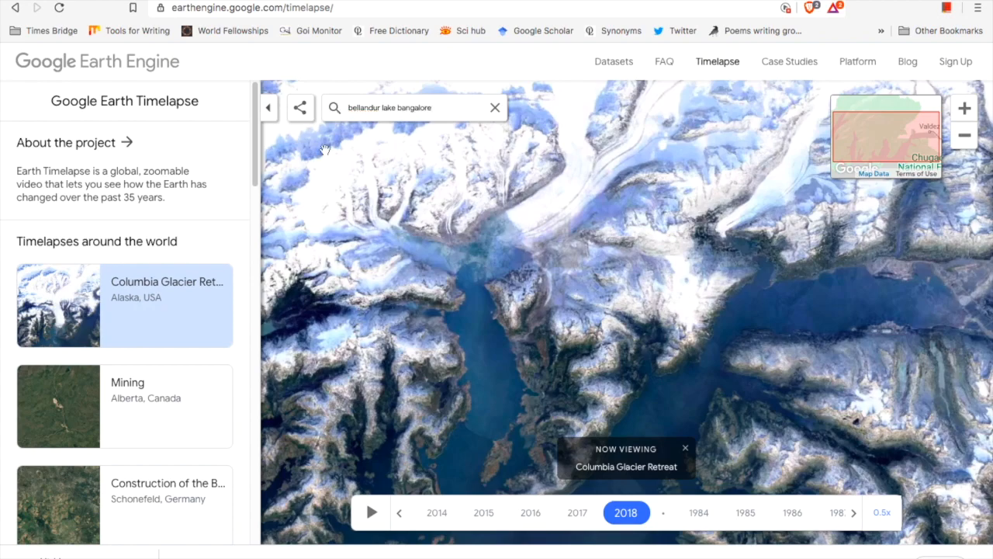
{"action": "left_click", "coordinate": [334, 110]}
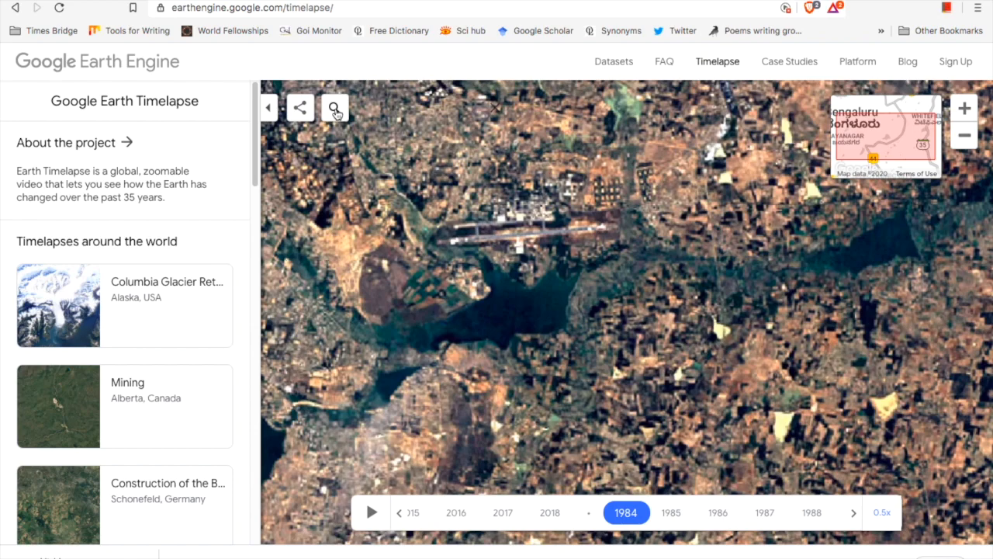
{"action": "left_click_drag", "start_coordinate": [433, 294], "coordinate": [490, 311]}
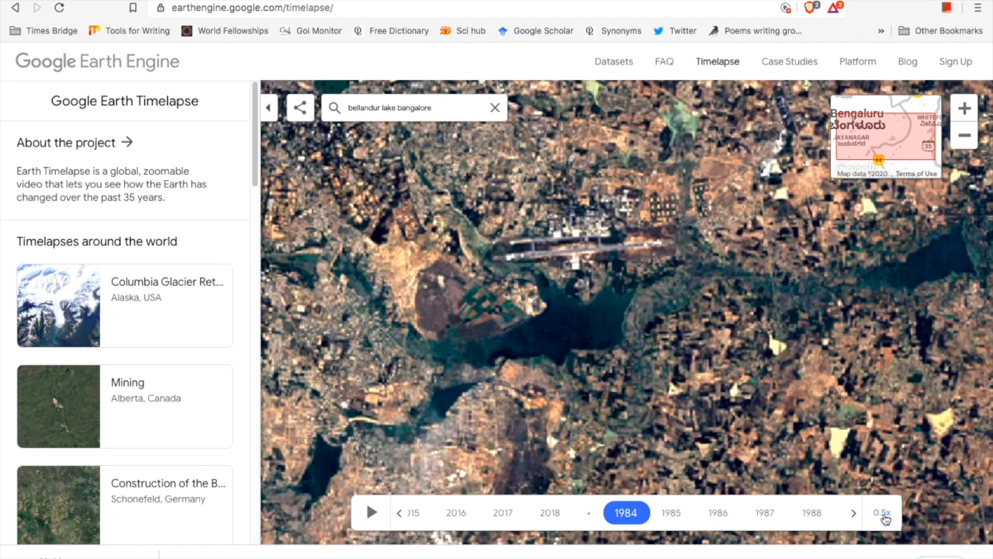
Set the timelapse playback speed to 0.25x, then play the Bellandur Lake timelapse and pause it at 2018
{"action": "left_click", "coordinate": [883, 515]}
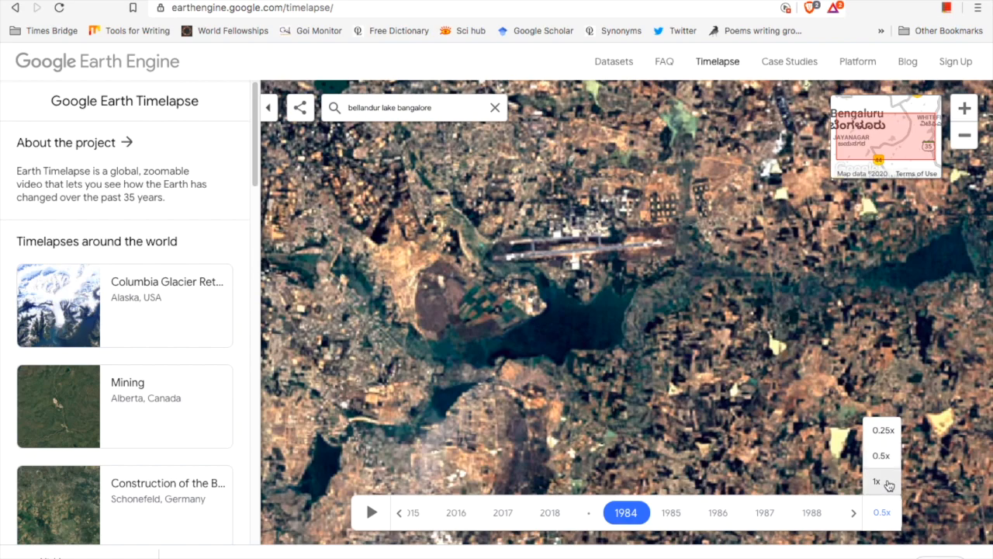
{"action": "left_click", "coordinate": [883, 430]}
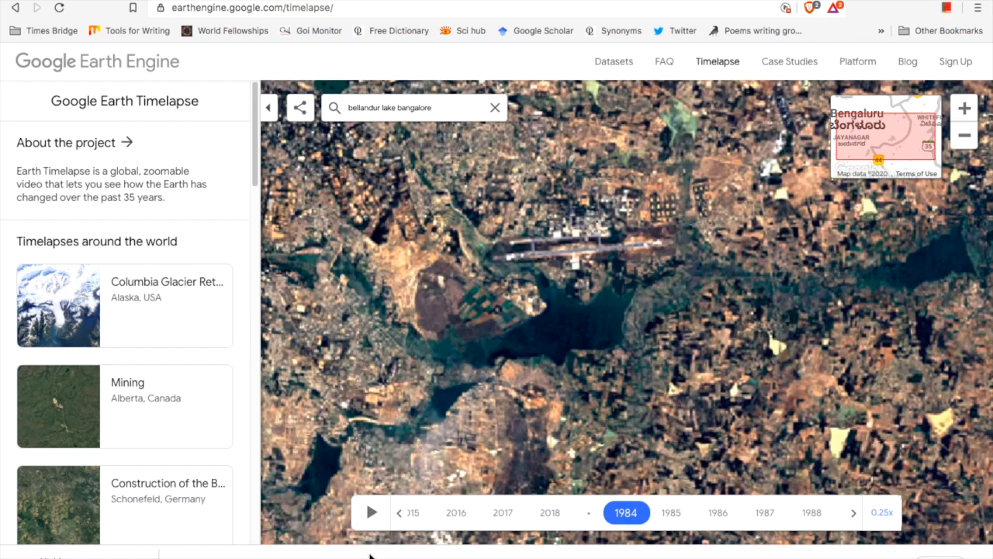
{"action": "left_click", "coordinate": [372, 513]}
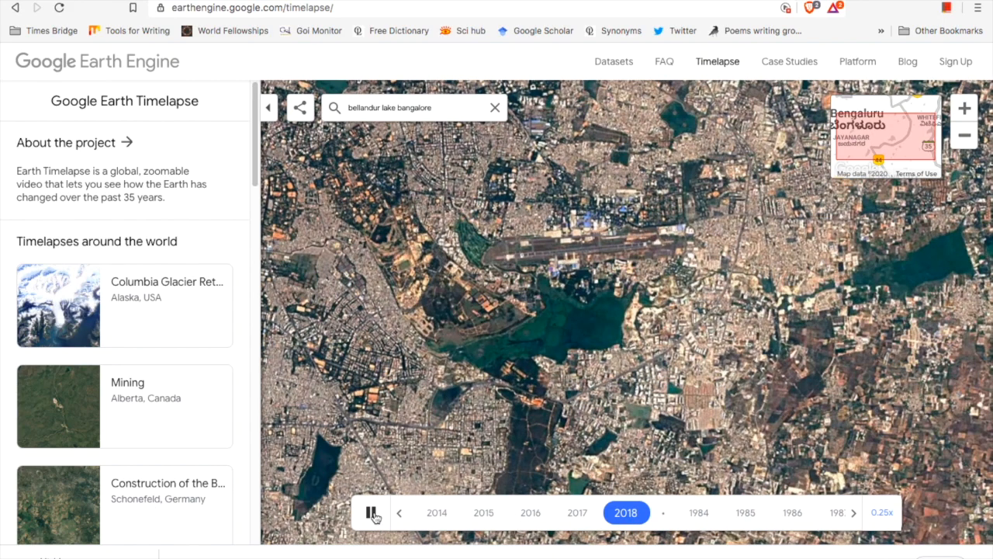
{"action": "left_click", "coordinate": [371, 514]}
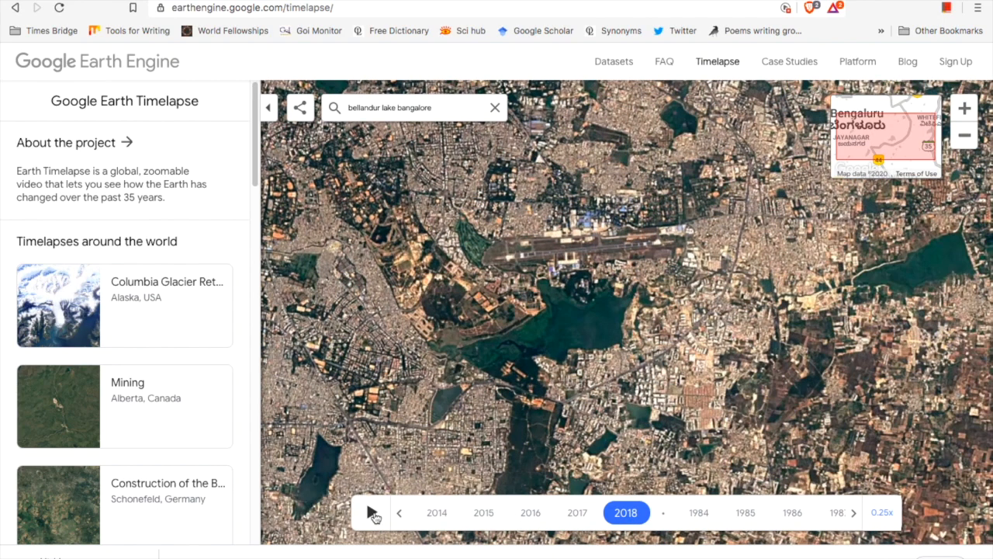
Switch the Bellandur Lake view between 1984 and 2018 twice to compare the lake and its surroundings, ending on 2018
{"action": "left_click", "coordinate": [699, 513]}
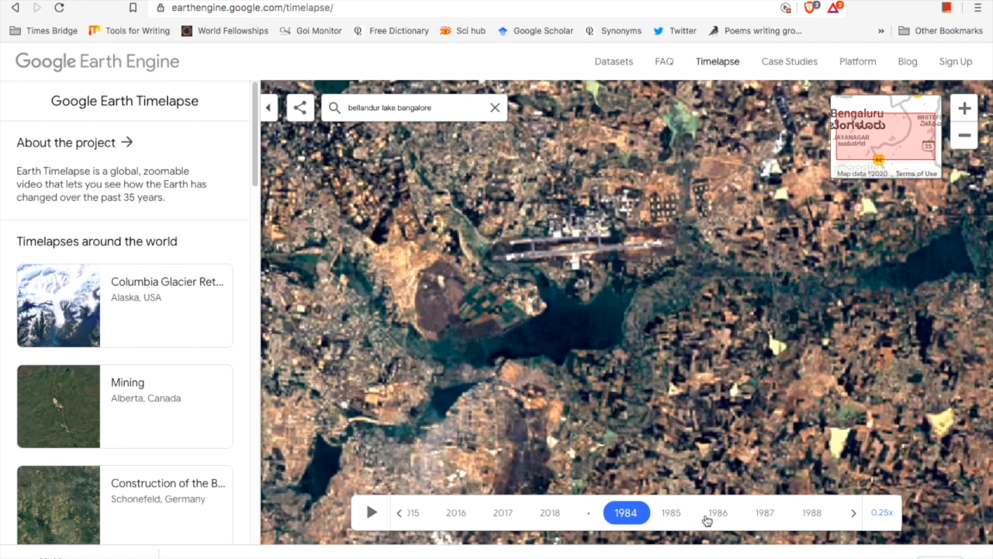
{"action": "left_click", "coordinate": [551, 513]}
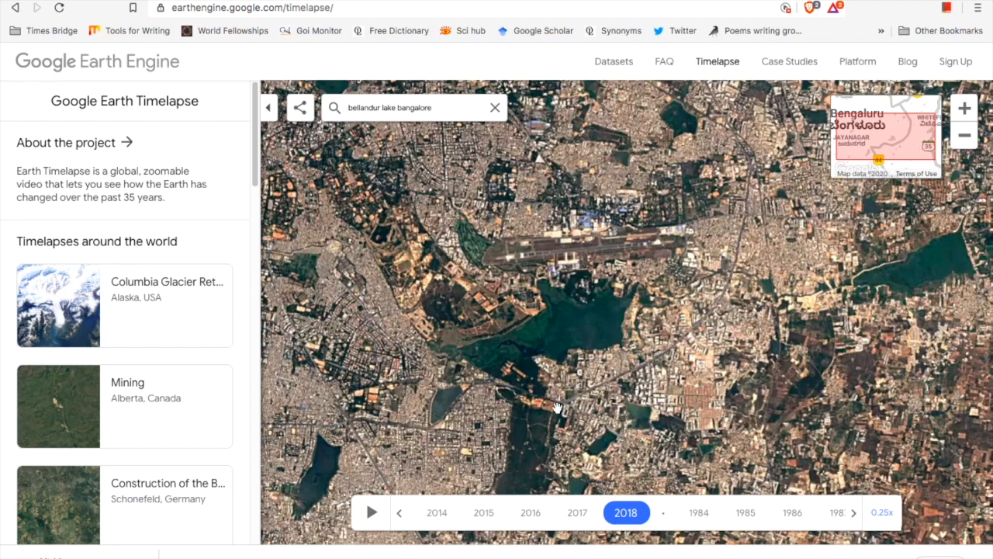
{"action": "left_click", "coordinate": [698, 513]}
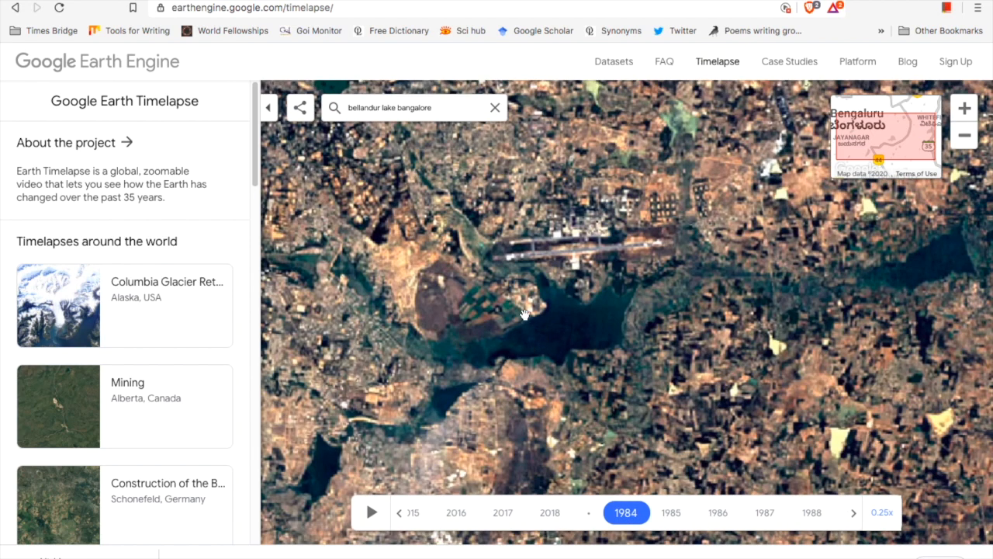
{"action": "left_click", "coordinate": [555, 519]}
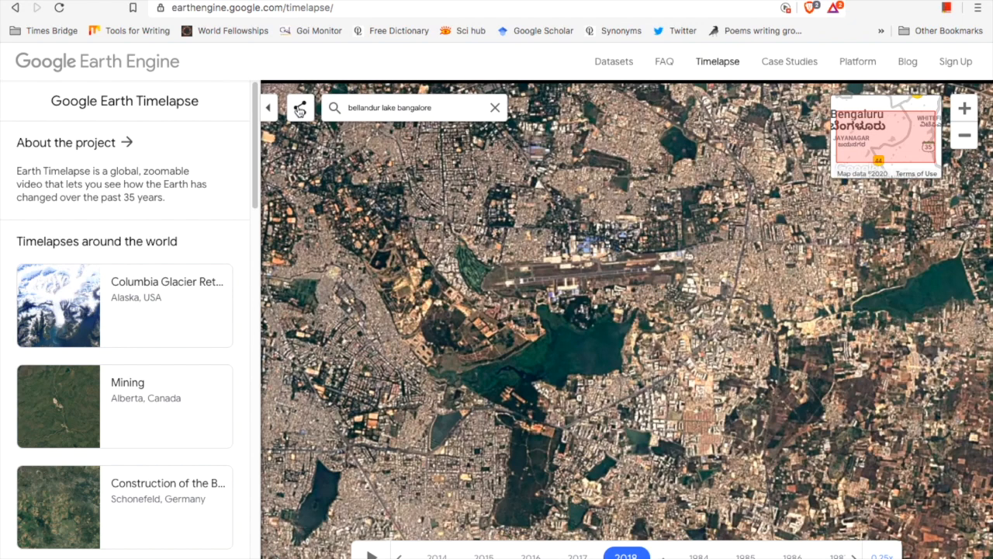
Look at the share link and embed code for the Bellandur Lake view, then close them with the map on 2018
{"action": "left_click", "coordinate": [298, 107]}
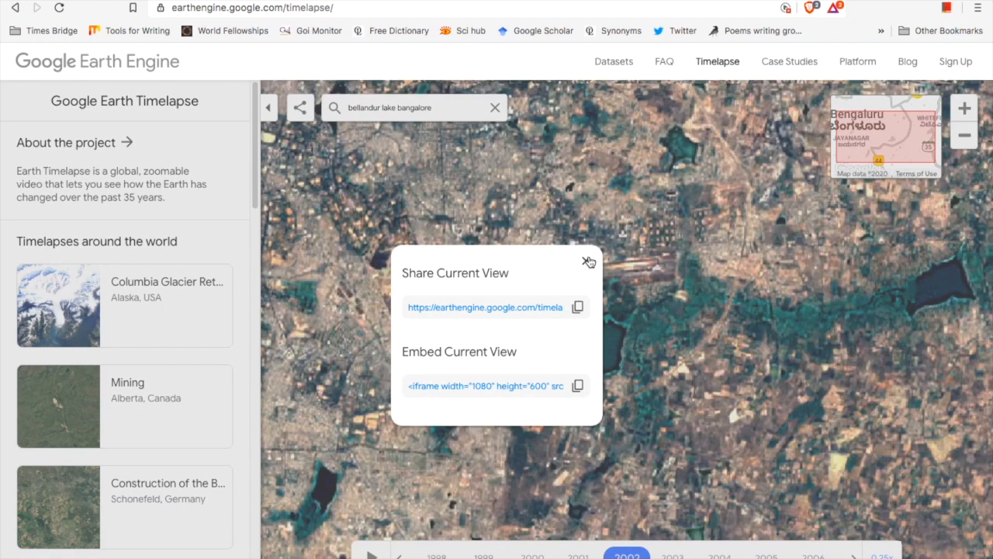
{"action": "left_click", "coordinate": [586, 260]}
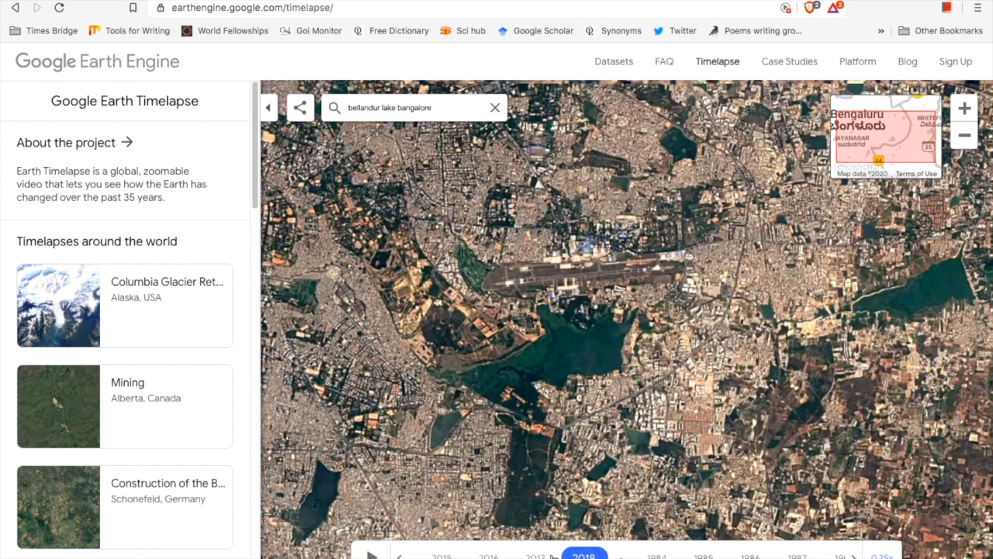
{"action": "left_click", "coordinate": [550, 556]}
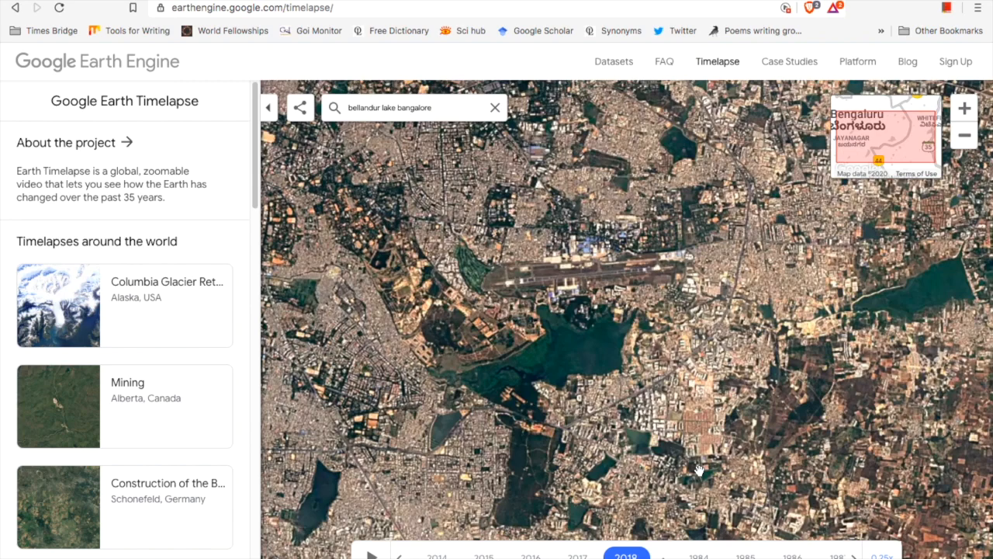
Show the Adobe Spark and Lumen5 slide, then switch to the Adobe Spark video project in Brave and preview it through the Supreme Court quote
{"action": "key", "text": "super+Tab"}
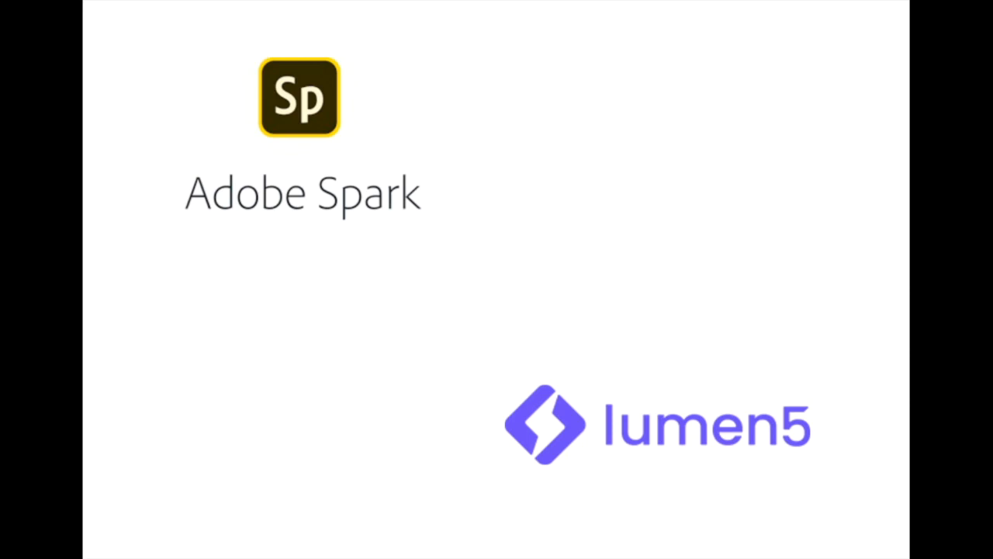
{"action": "key", "text": "super+Tab"}
{"action": "key", "text": "super+Tab"}
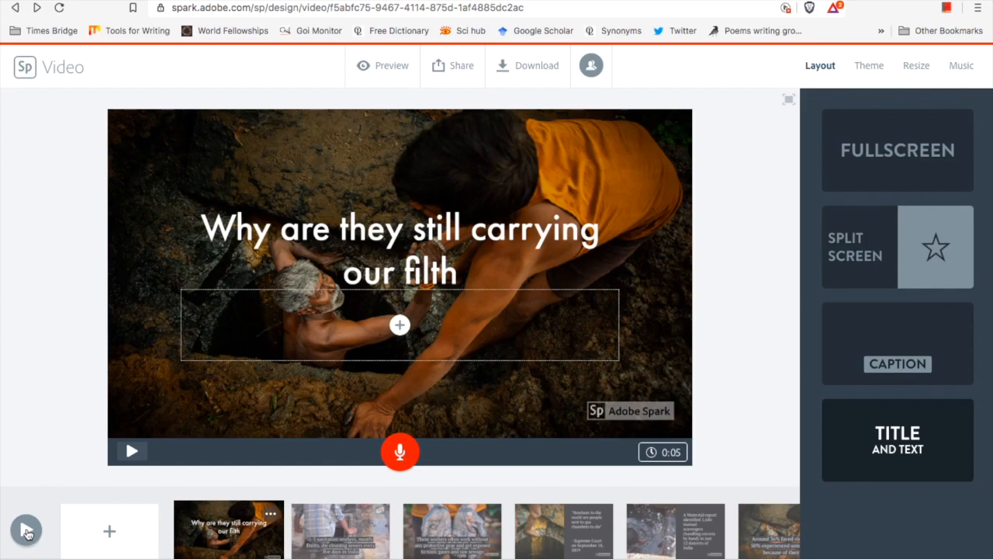
{"action": "left_click", "coordinate": [27, 531]}
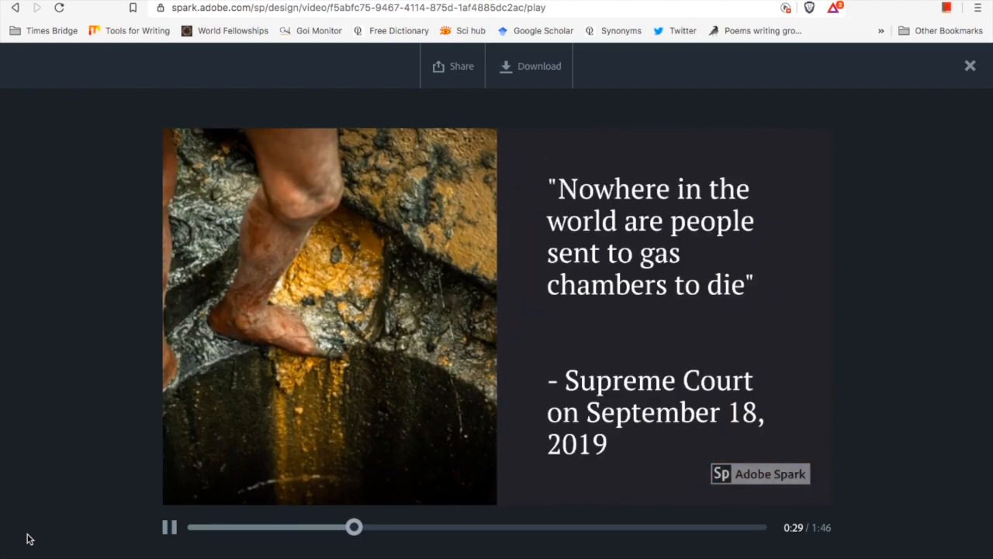
{"action": "key", "text": "Escape"}
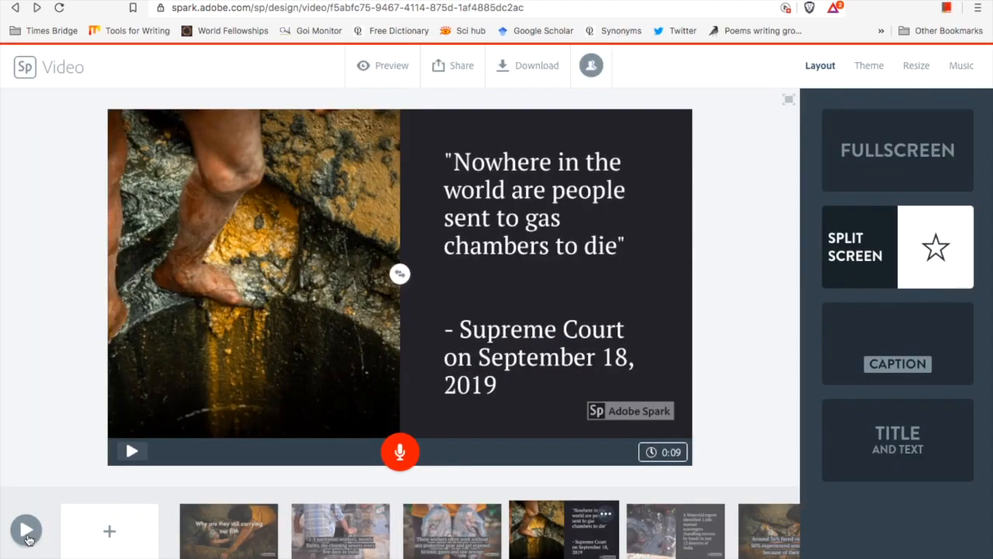